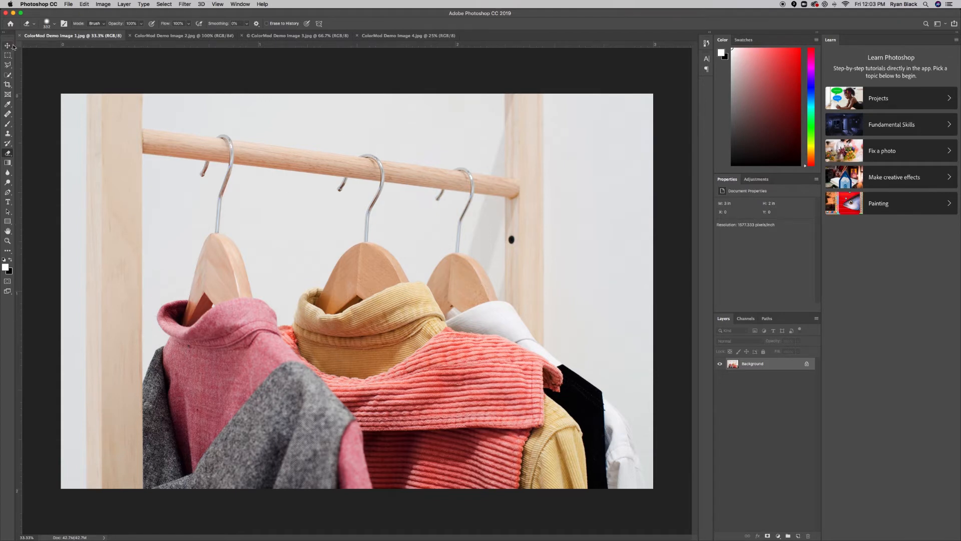
Step: Trace the coral corduroy garment with the Magnetic Lasso tool and close the outline into a selection
click(8, 66)
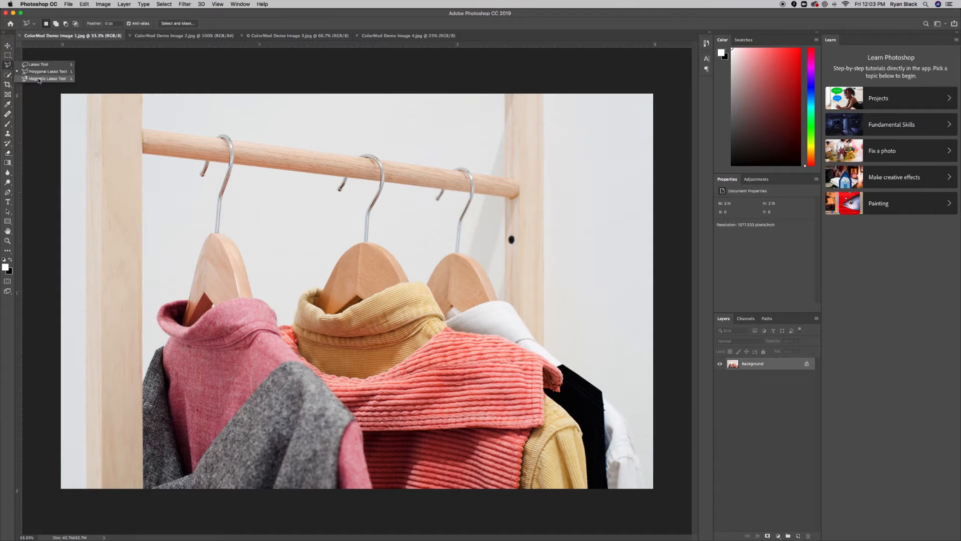
click(39, 79)
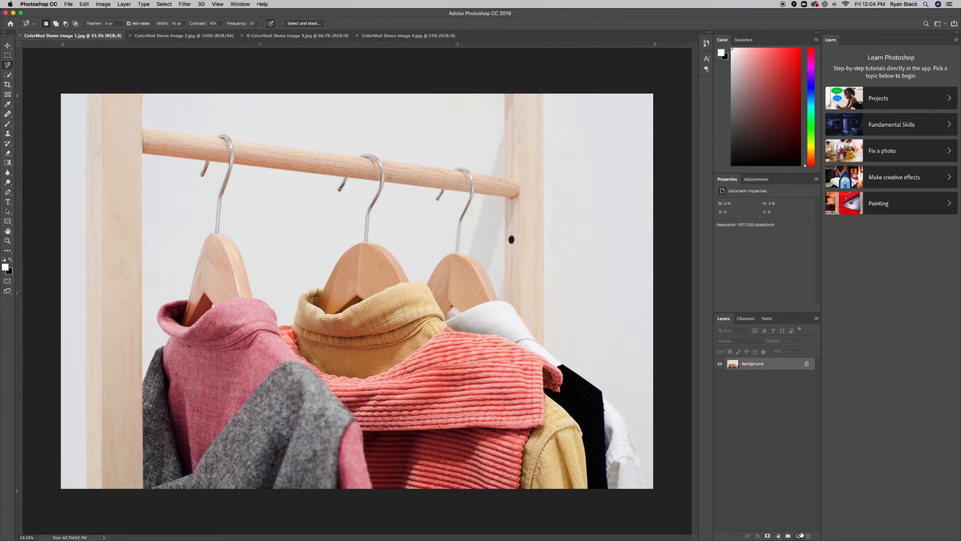
key(super+plus)
key(super+plus)
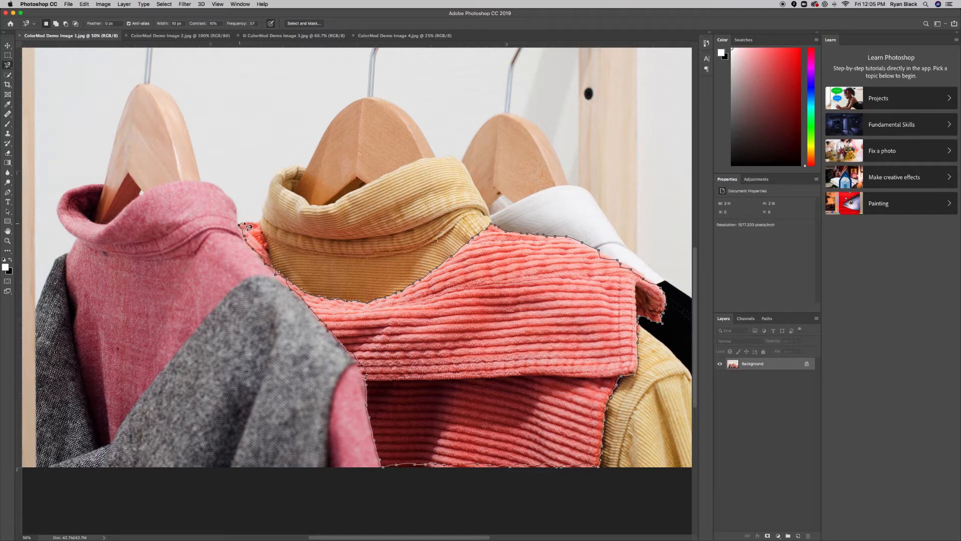
click(275, 269)
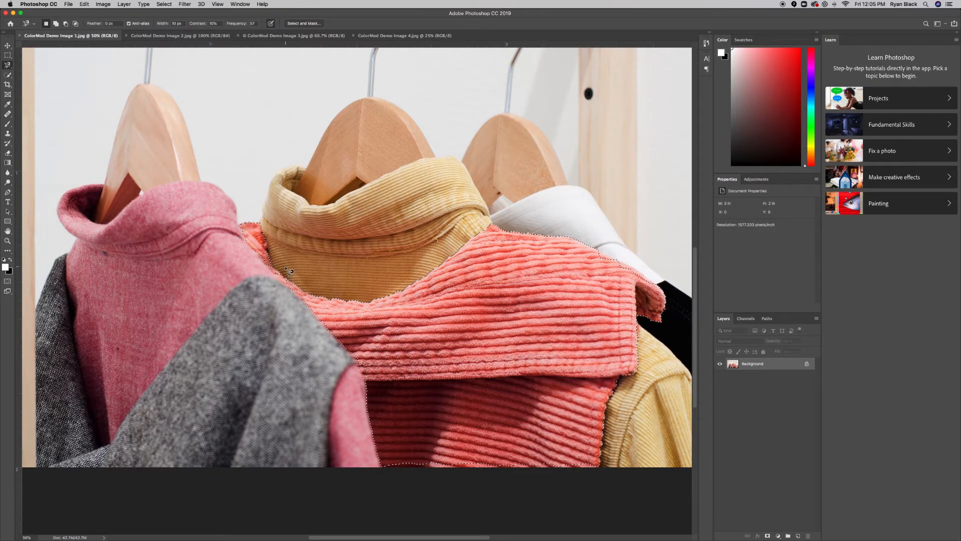
Step: Feather the garment selection by 2 pixels
click(169, 5)
click(168, 5)
click(169, 5)
mouse_move(185, 112)
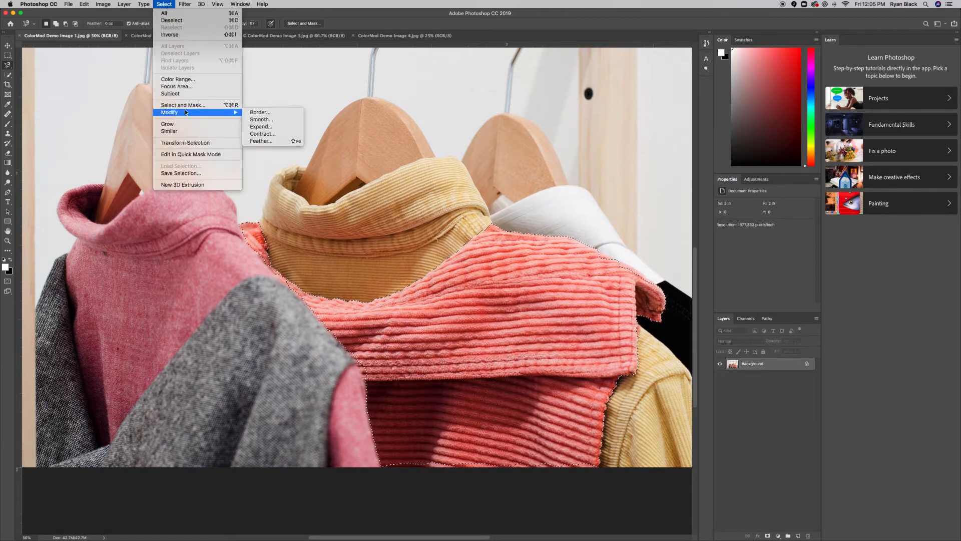
click(271, 145)
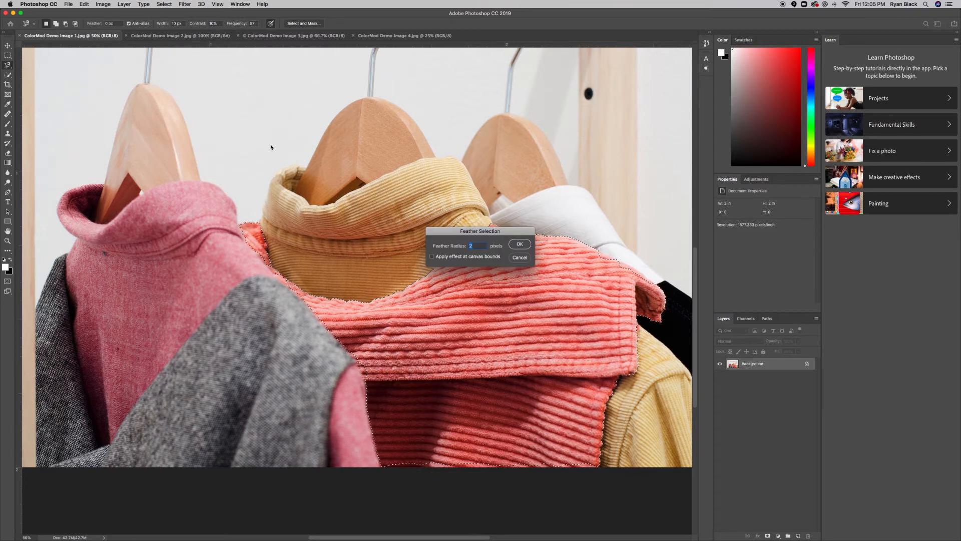
click(520, 245)
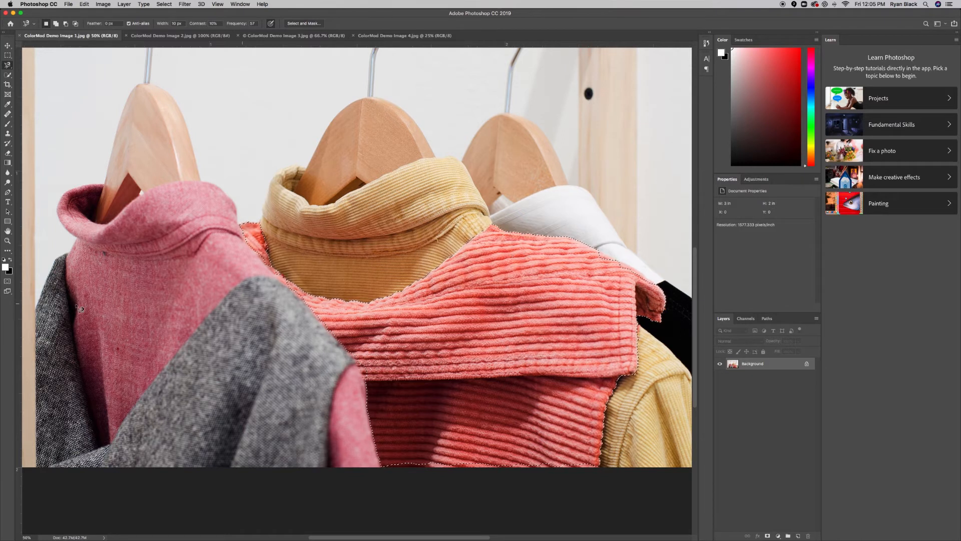
Step: Enter Quick Mask mode and brush in the missed areas along the garment's edge by the grey jacket and its lower edge
click(7, 281)
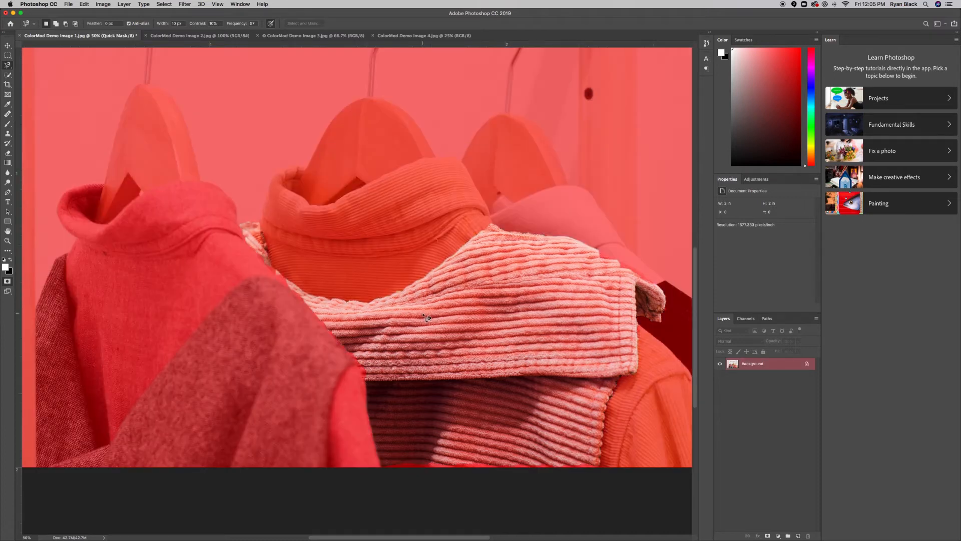
key(b)
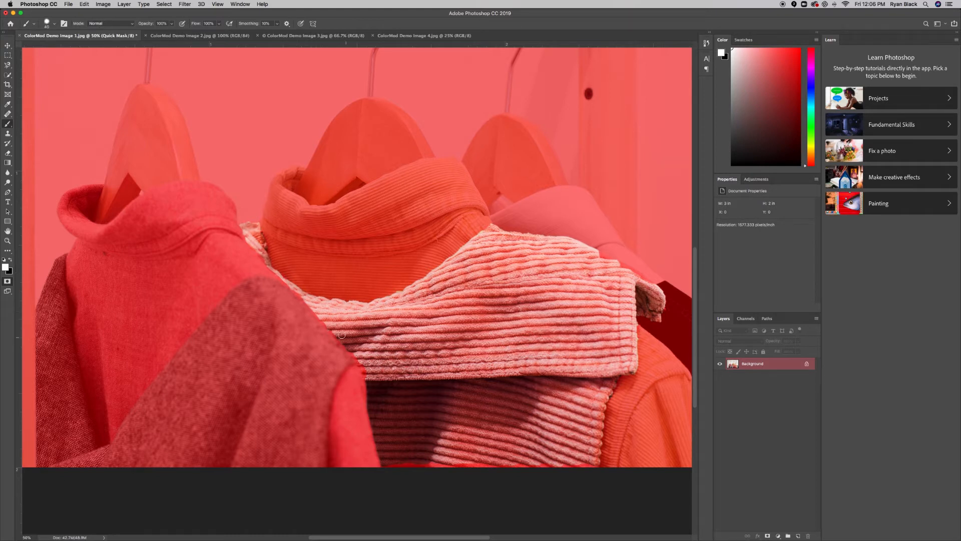
drag(301, 294, 326, 318)
mouse_move(381, 453)
mouse_down()
mouse_move(385, 463)
mouse_move(415, 465)
mouse_move(594, 463)
mouse_up()
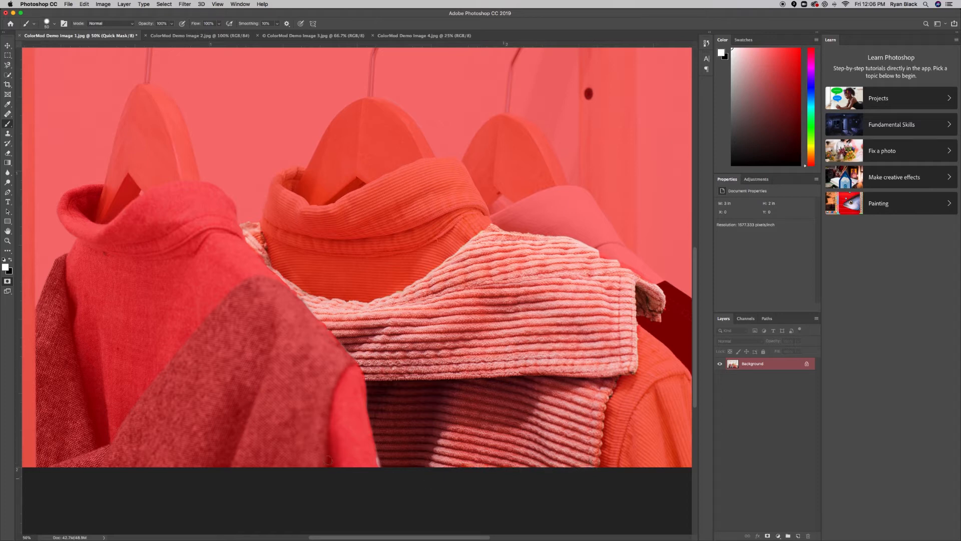
Step: Touch up the mask at the garment's tip beside the pink collar, reduce the brush to 20 px, and exit Quick Mask mode
key(x)
key(x)
mouse_move(246, 227)
mouse_down()
mouse_move(255, 225)
mouse_move(262, 249)
mouse_up()
key(bracketleft)
key(bracketleft)
key(bracketleft)
key(q)
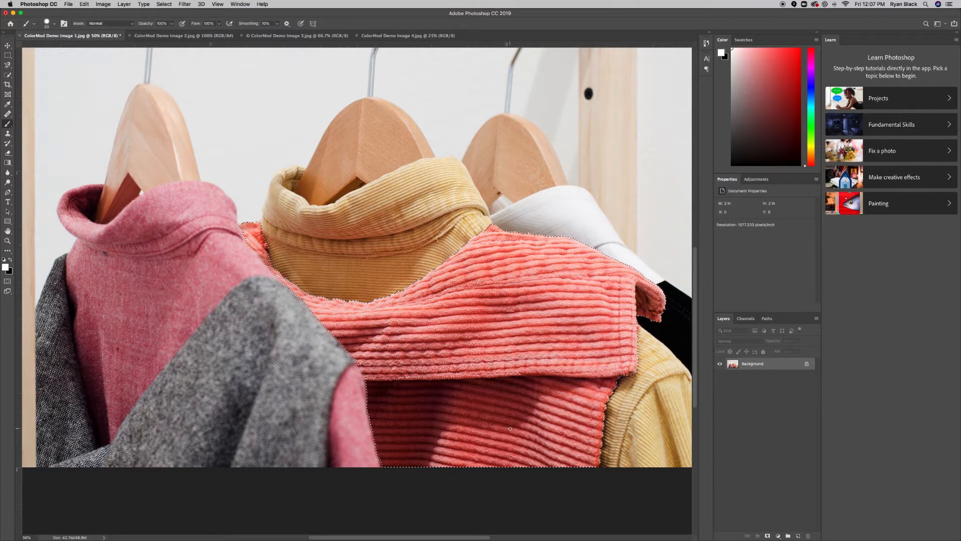
click(55, 25)
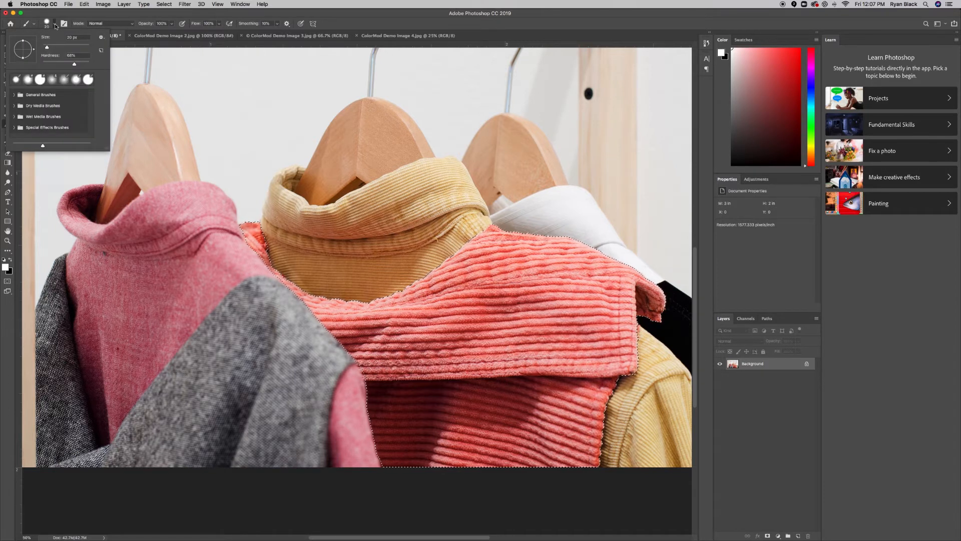
click(55, 26)
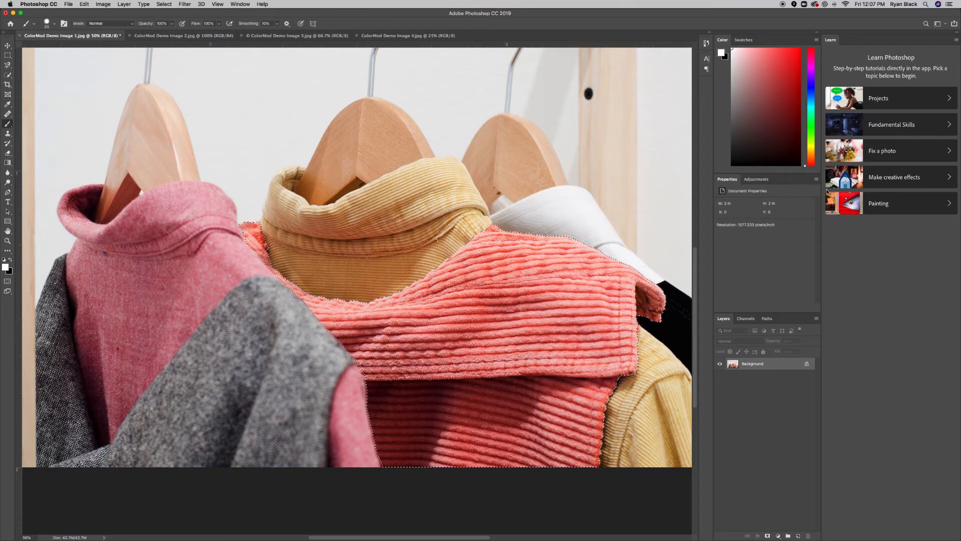
Step: Add a Hue/Saturation adjustment layer from the selection and invert its layer mask
click(752, 179)
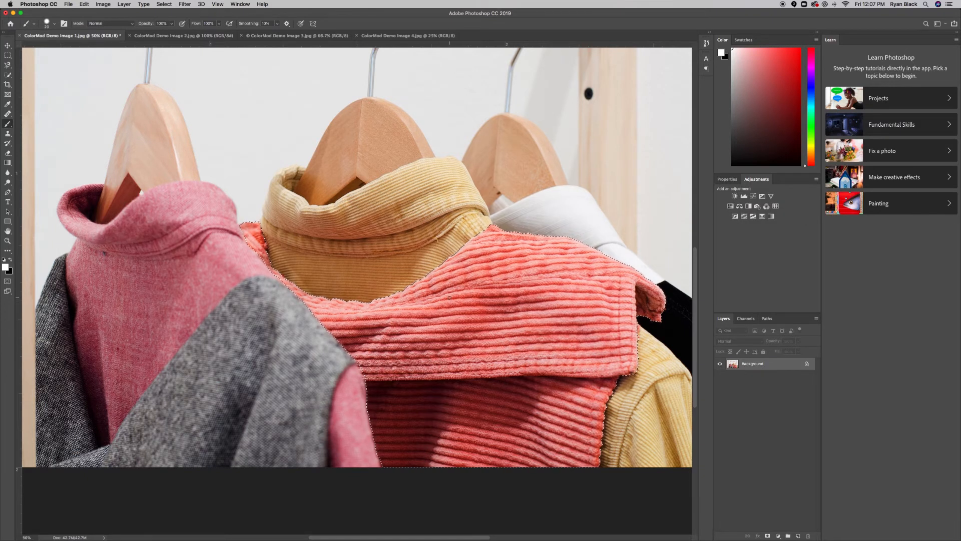
click(730, 207)
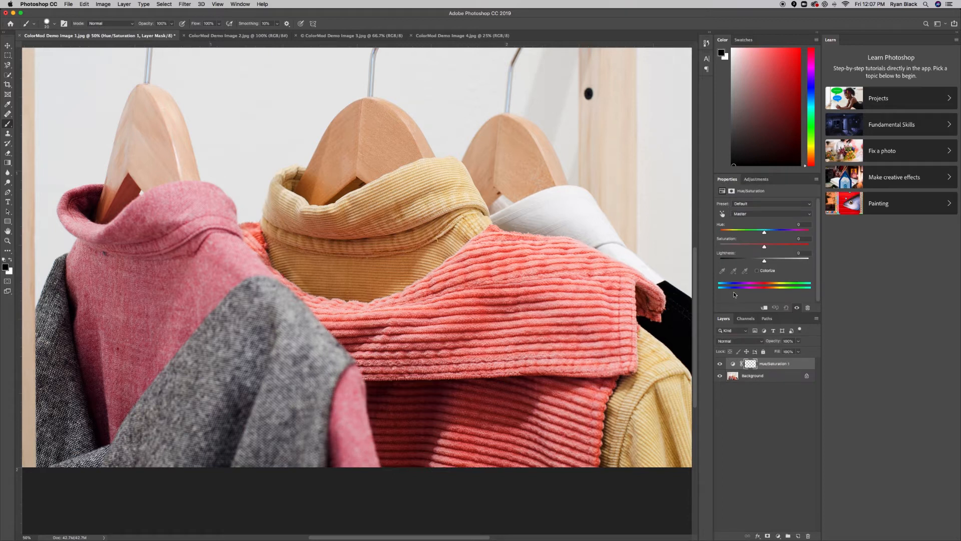
key(super+i)
Step: Load the Hue/Saturation layer's mask as a selection and show the layer's adjustment settings
click(744, 378)
click(765, 365)
super+click(749, 365)
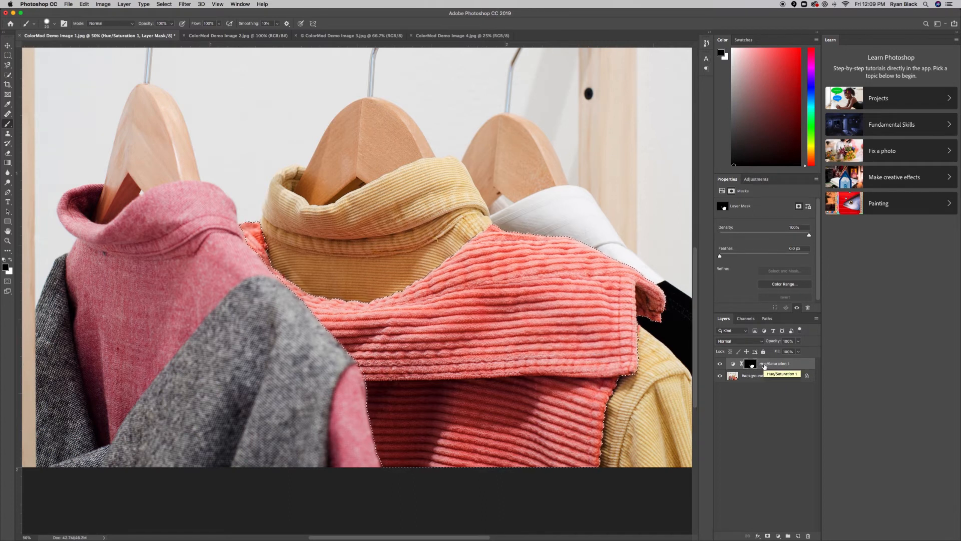
click(765, 366)
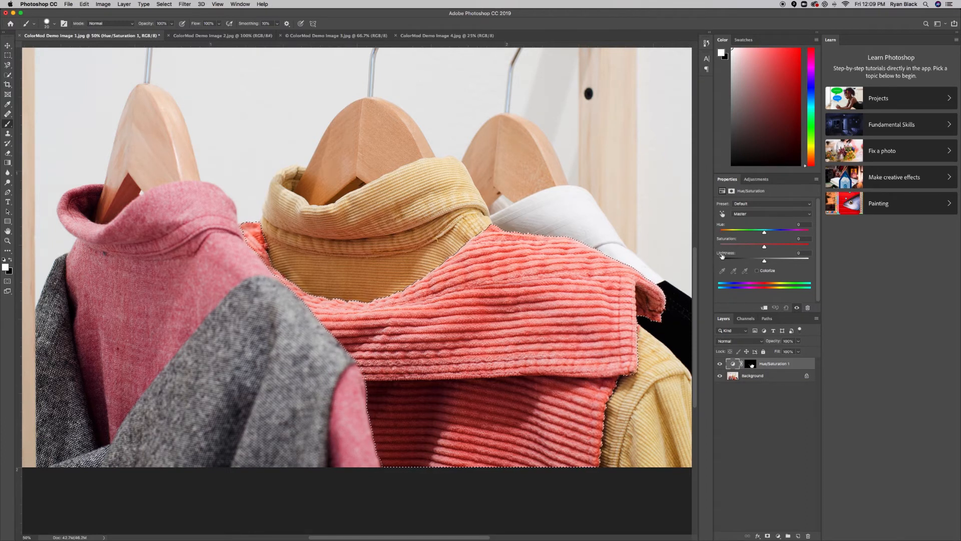
Step: Try different garment colours in the Master range by shifting Hue to values such as +157, -124 and -3
click(773, 214)
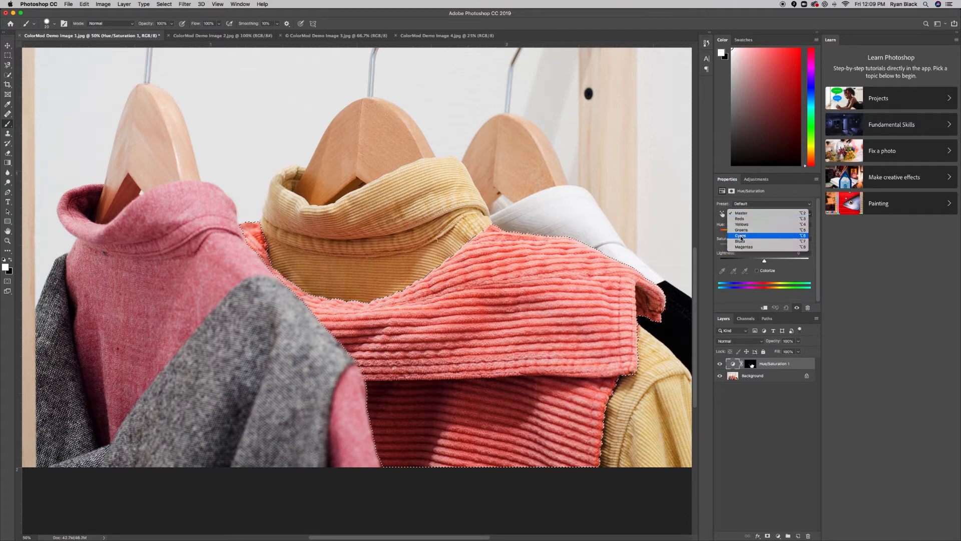
click(726, 265)
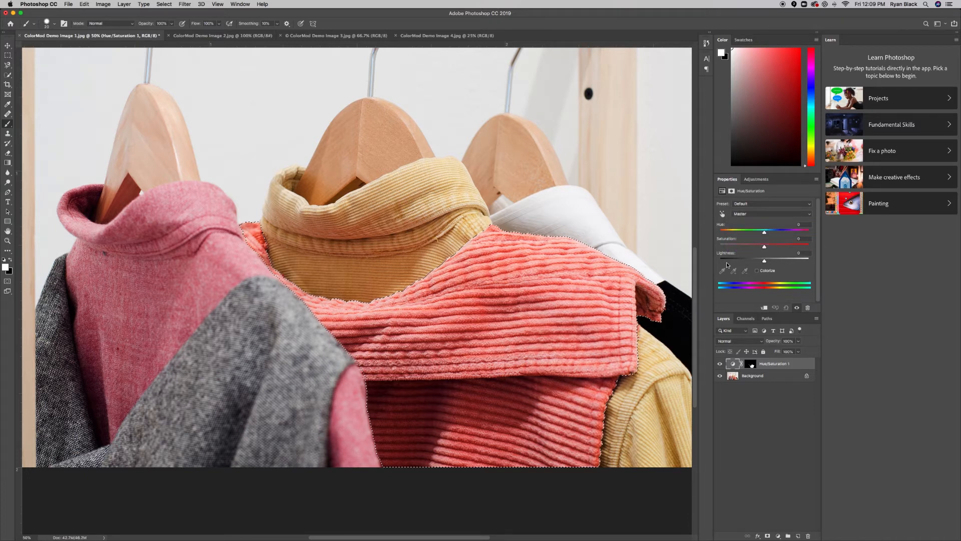
drag(764, 231, 802, 234)
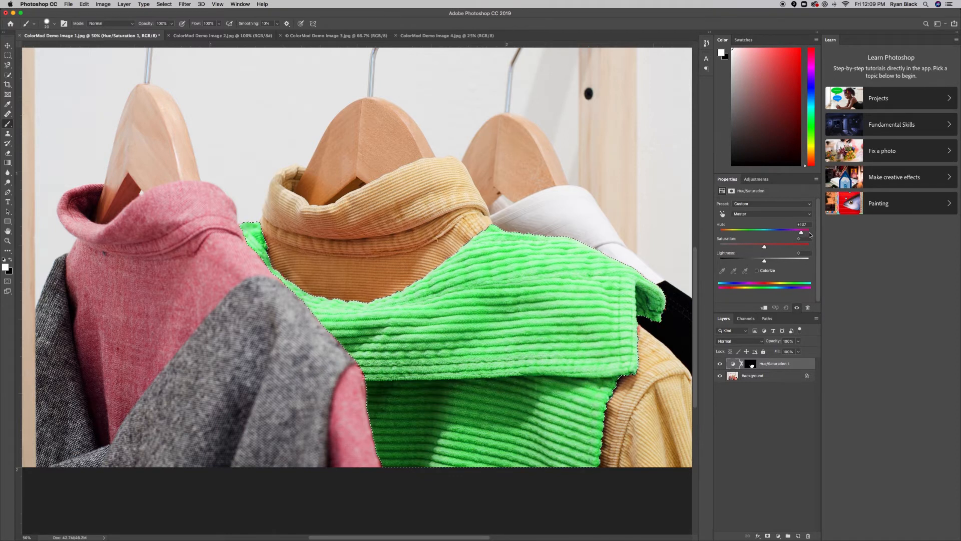
drag(801, 232, 789, 235)
click(783, 235)
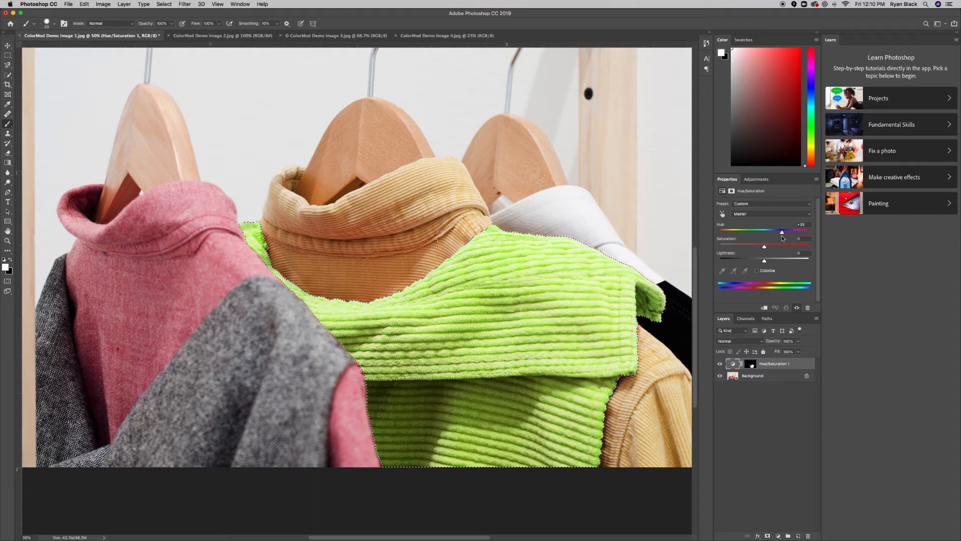
drag(783, 238, 729, 242)
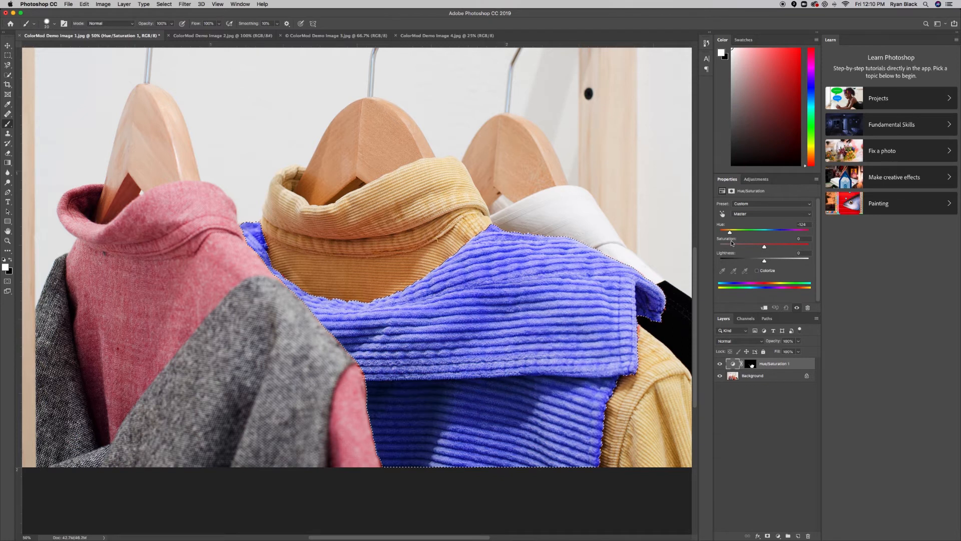
drag(740, 241, 764, 239)
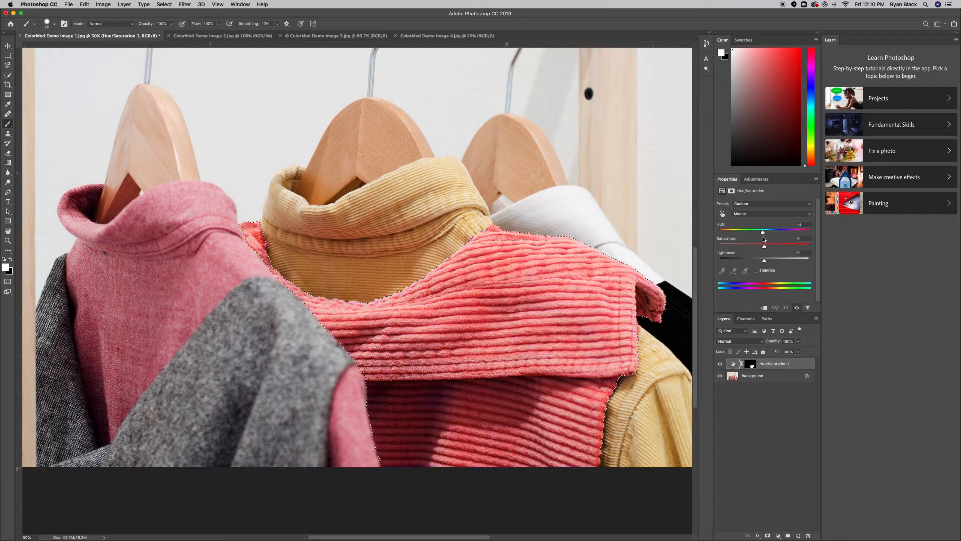
Step: Shift the garment's Hue to about -123, test both Saturation extremes, and set Saturation to +2
drag(762, 240, 732, 251)
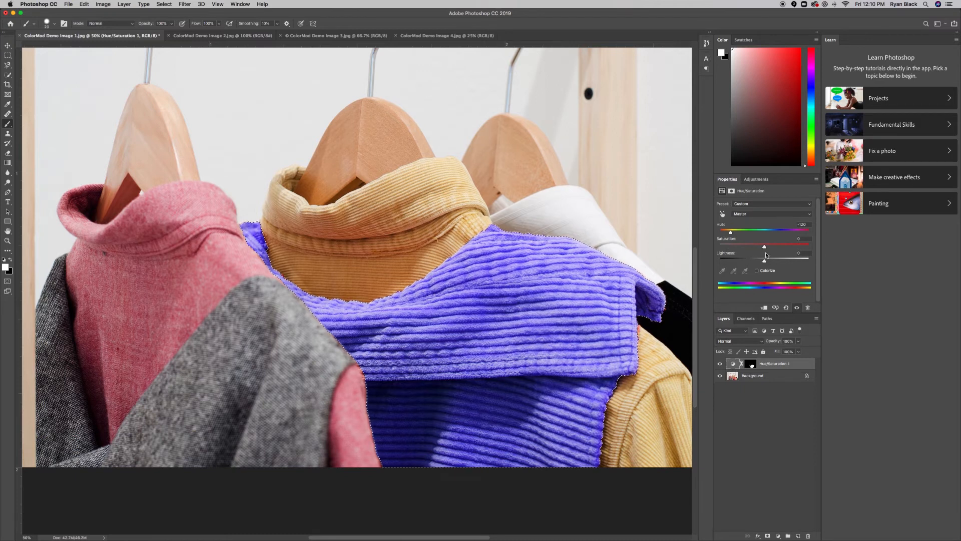
drag(765, 249, 818, 253)
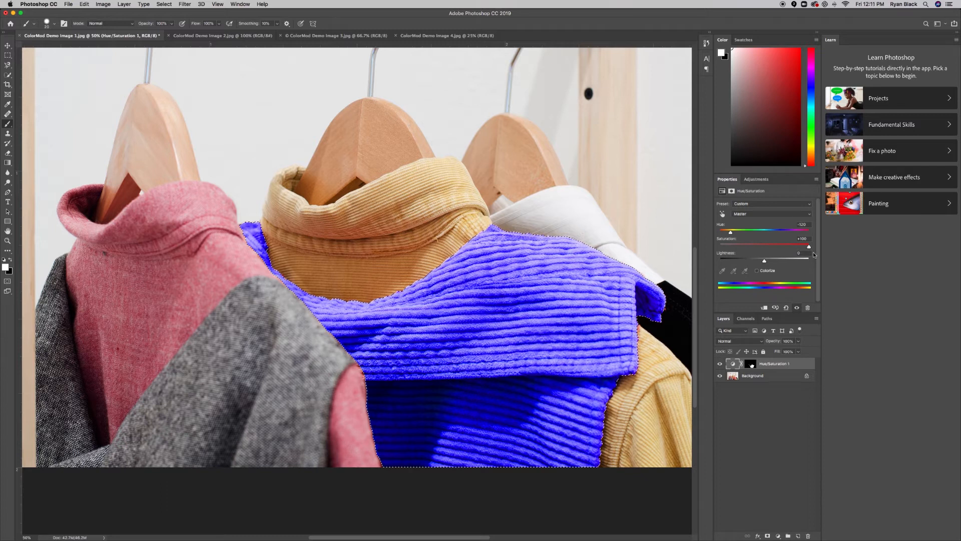
drag(809, 246, 718, 276)
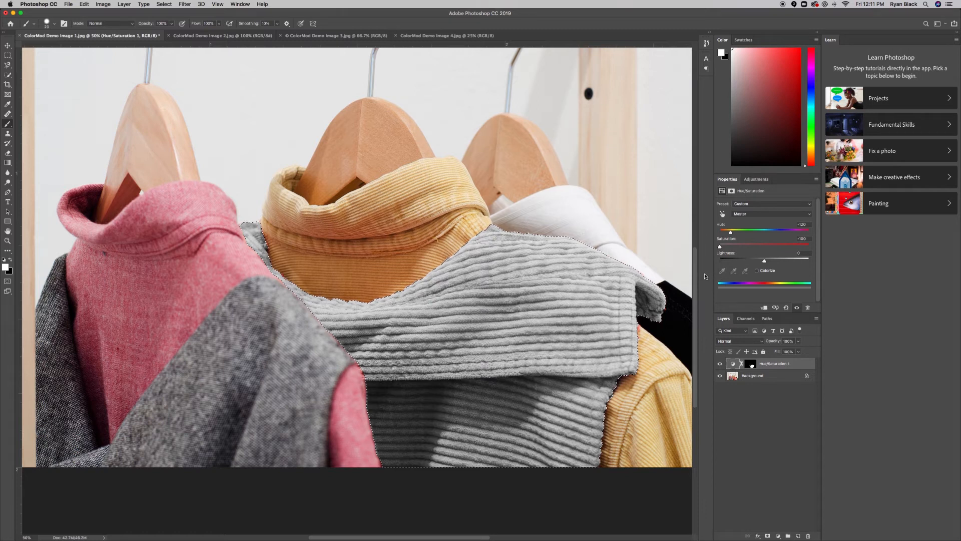
drag(719, 247, 766, 260)
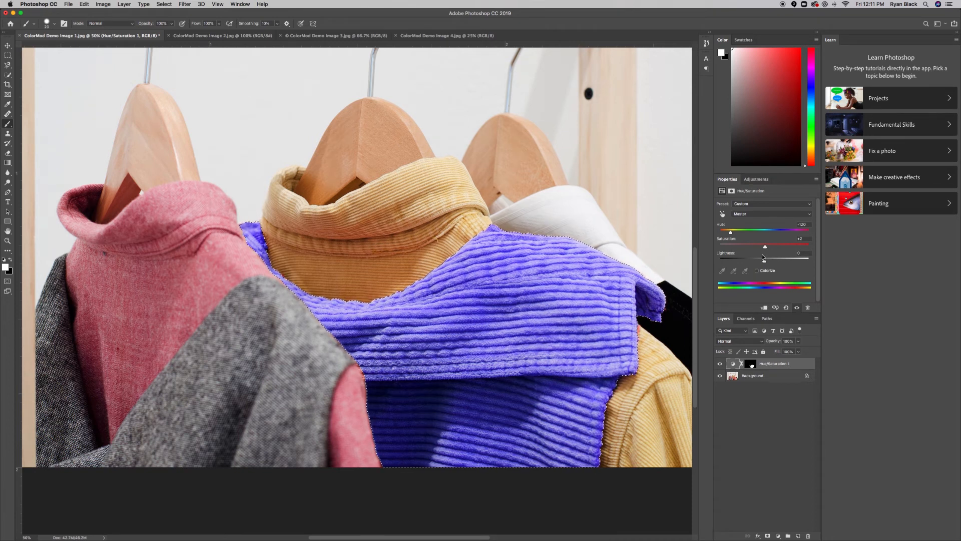
Step: Fine-tune the adjustment to Hue -114 with Lightness at 0, and deselect the garment
mouse_move(760, 264)
mouse_down()
mouse_move(786, 268)
mouse_move(765, 270)
mouse_up()
double_click(798, 253)
drag(730, 233, 731, 233)
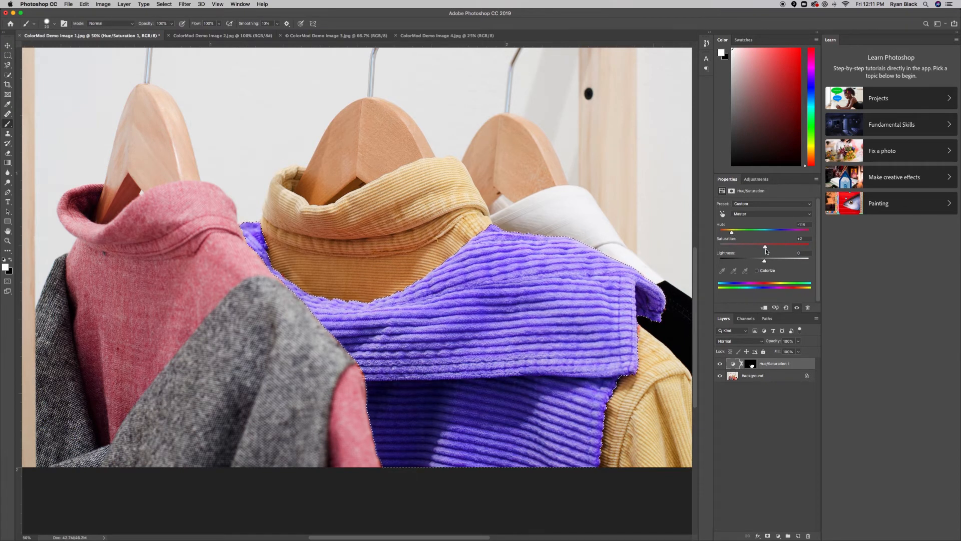
mouse_move(765, 248)
mouse_down()
mouse_move(773, 250)
mouse_move(766, 254)
mouse_up()
key(super+d)
Step: Target the Hue/Saturation layer mask, try a black brush stroke on the edge beside the pink sleeve, and undo it
click(750, 364)
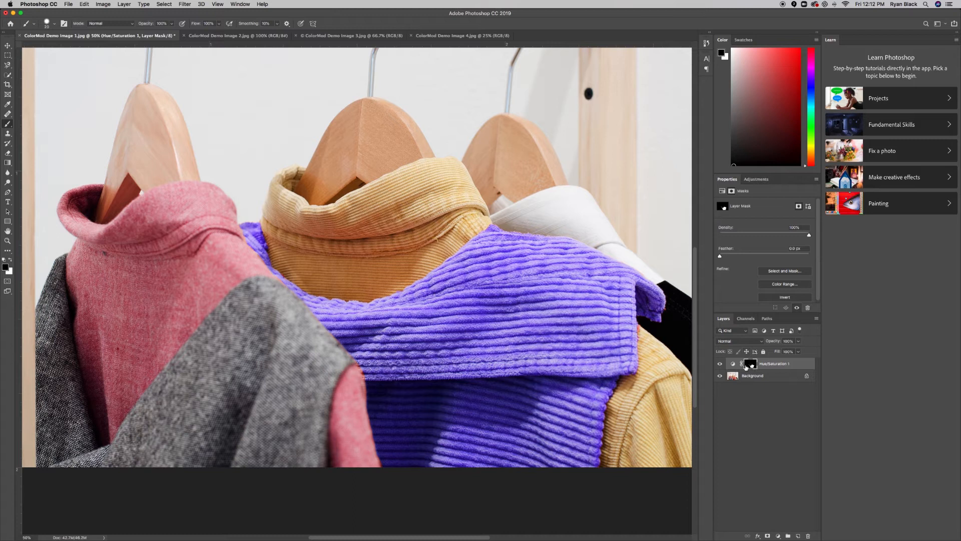
key(super+equal)
key(super+equal)
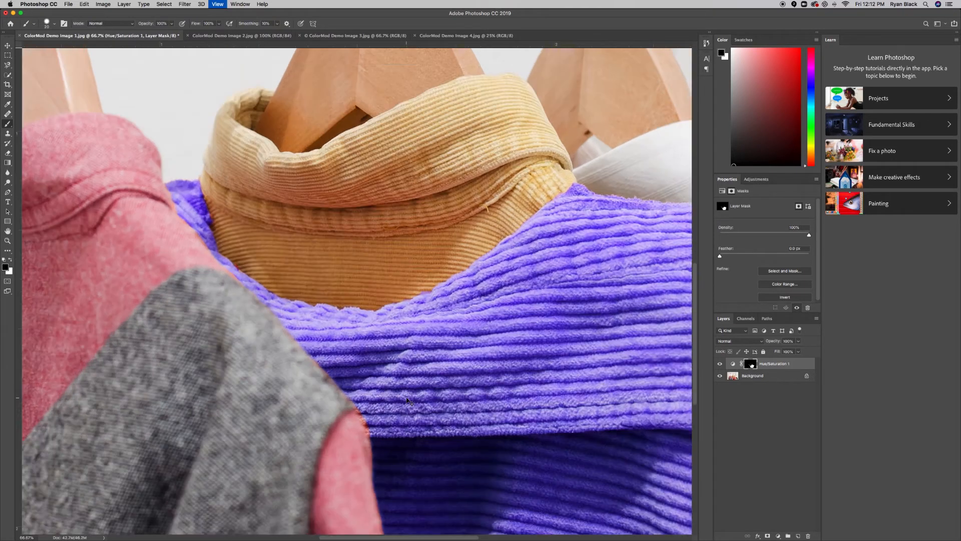
scroll(401, 401, down, 5)
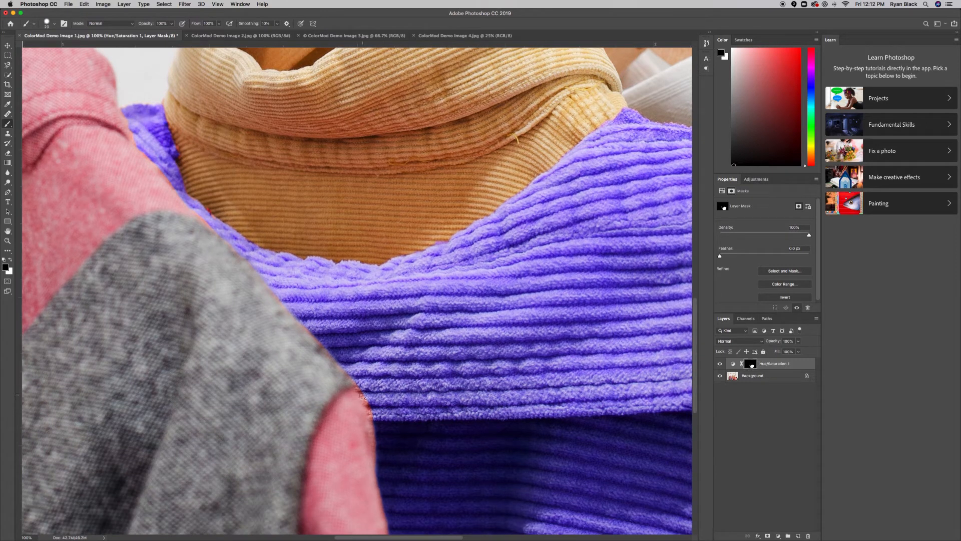
mouse_move(366, 381)
mouse_down()
mouse_move(353, 376)
mouse_move(358, 384)
mouse_up()
key(super+z)
Step: Paint white on the layer mask with a smaller brush to recolour the missed coral edge beside the yellow sleeve
key(x)
drag(455, 540, 539, 539)
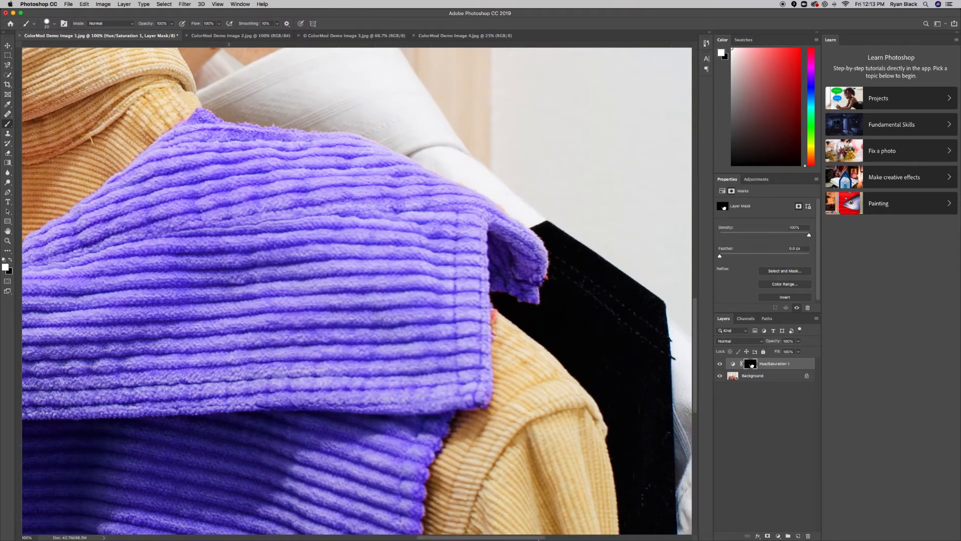
key(bracketleft)
drag(493, 310, 490, 314)
key(super+minus)
key(super+minus)
key(super+minus)
key(super+minus)
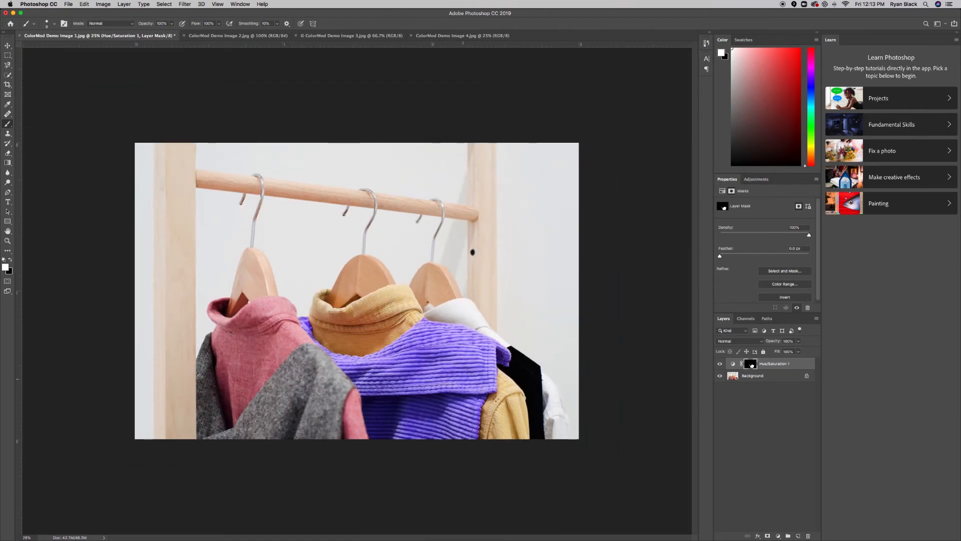
Step: Toggle the visibility of the Background and Hue/Saturation layers to compare the photo before and after recolouring
click(720, 376)
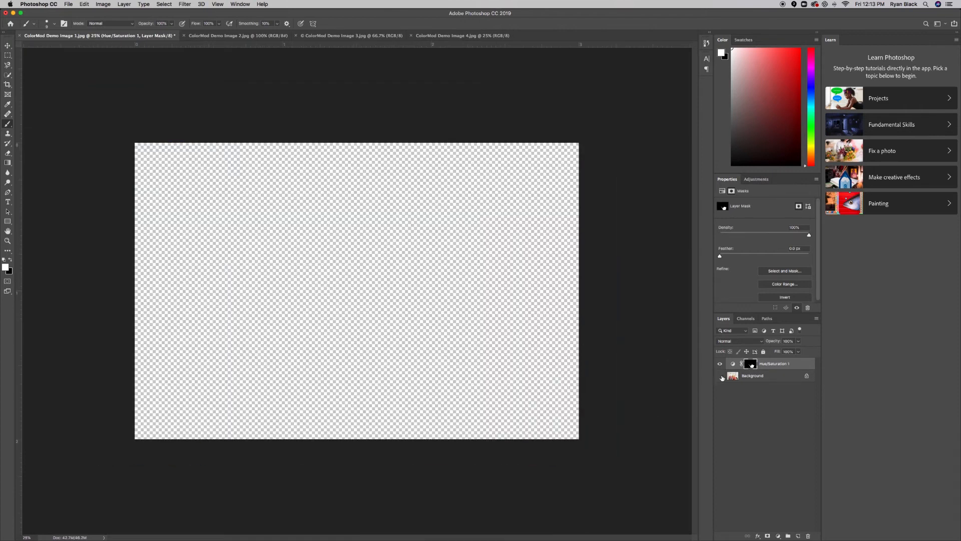
click(720, 376)
click(720, 364)
click(720, 364)
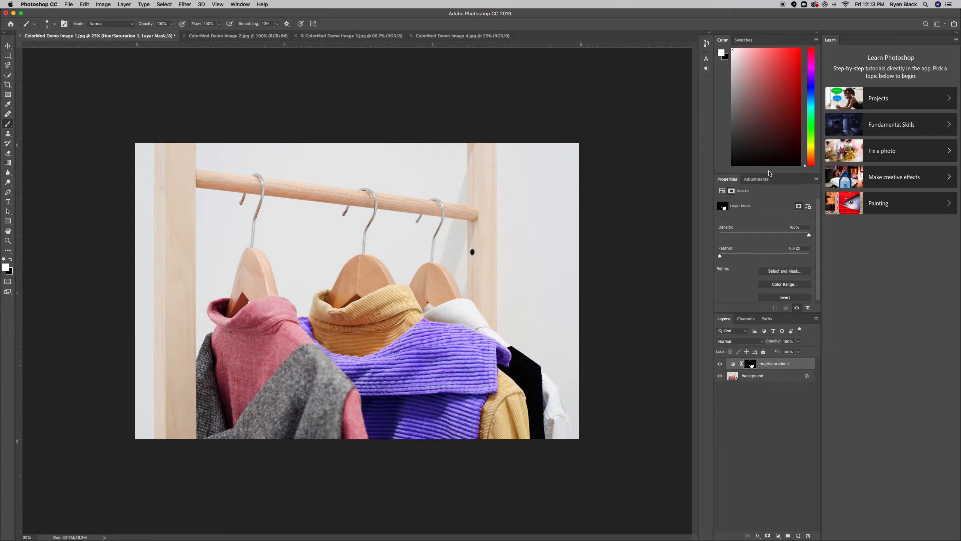
Step: Rename the Hue/Saturation 1 layer as "Hue Sat Orange Vest"
click(756, 179)
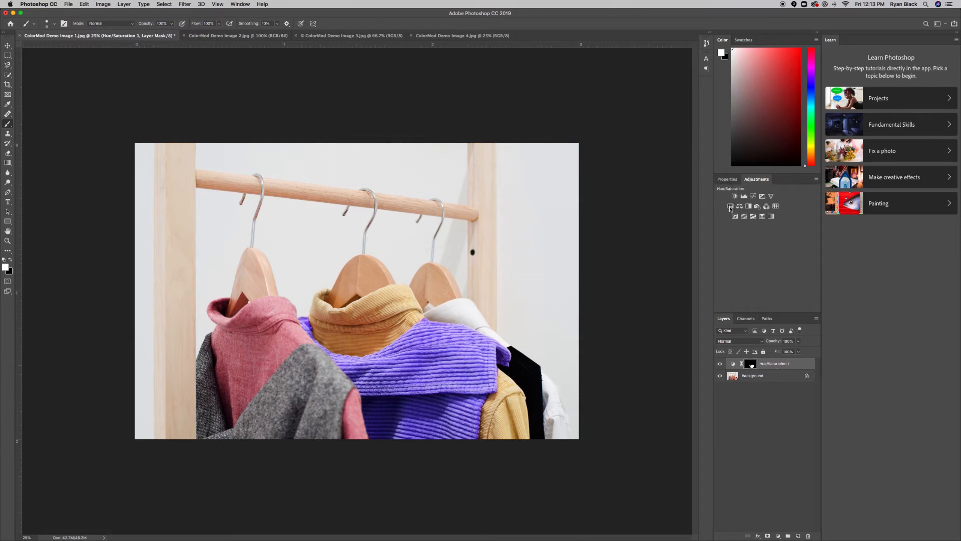
double_click(771, 364)
click(790, 363)
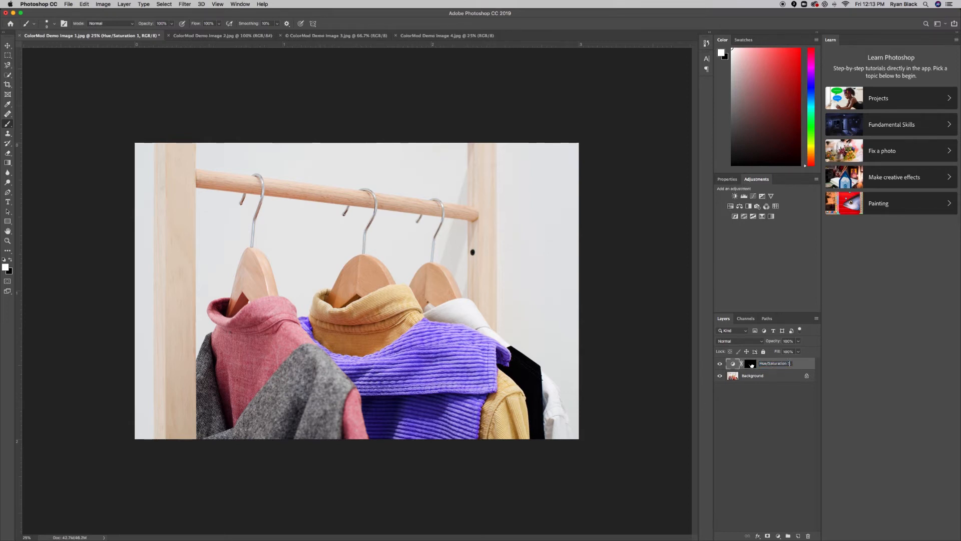
text(Organge Vest)
double_click(792, 364)
click(790, 363)
double_click(794, 363)
click(792, 363)
double_click(792, 364)
key(BackSpace)
text(Hue Sat Orange Vest)
key(Return)
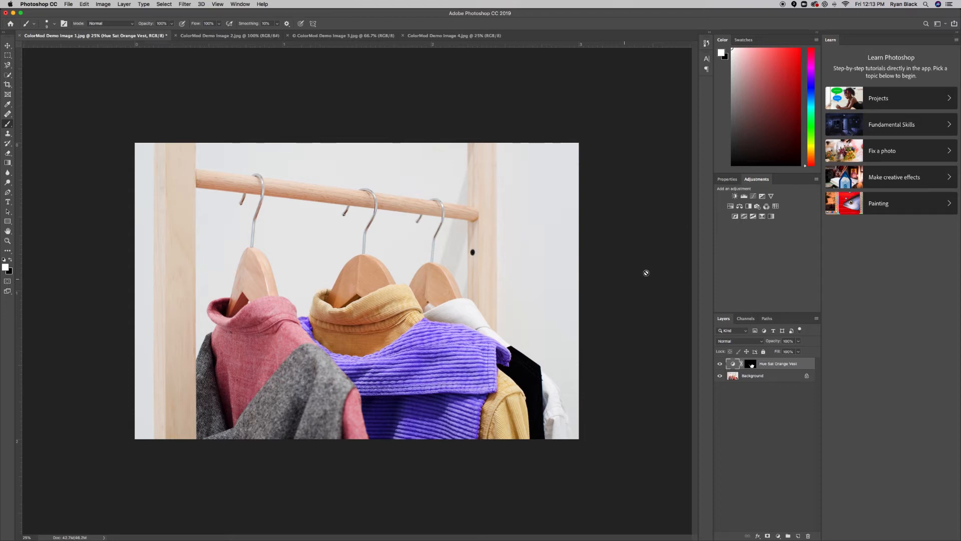
Step: Add another Hue/Saturation adjustment layer and shift its Yellows hue until the yellow garment turns pinkish red like the neighbouring pink shirt
click(730, 206)
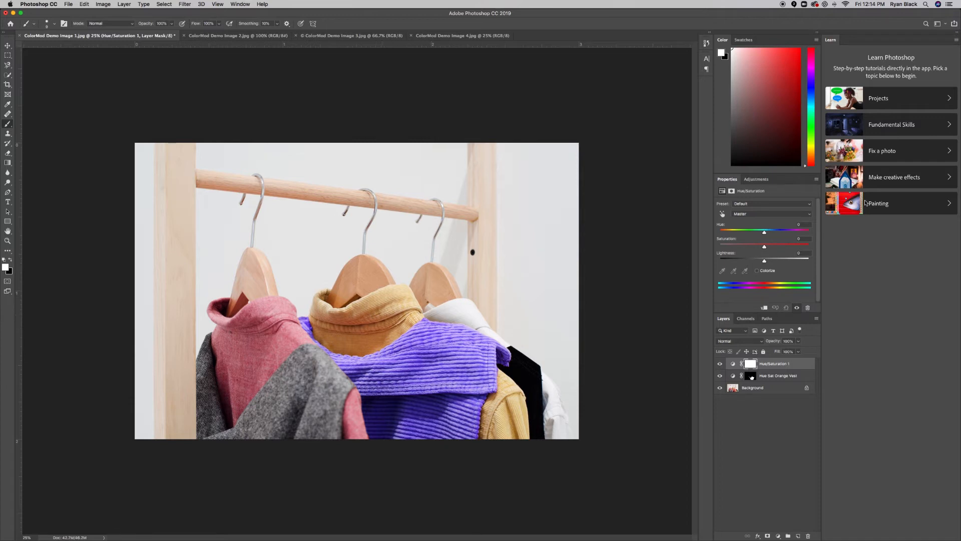
click(740, 214)
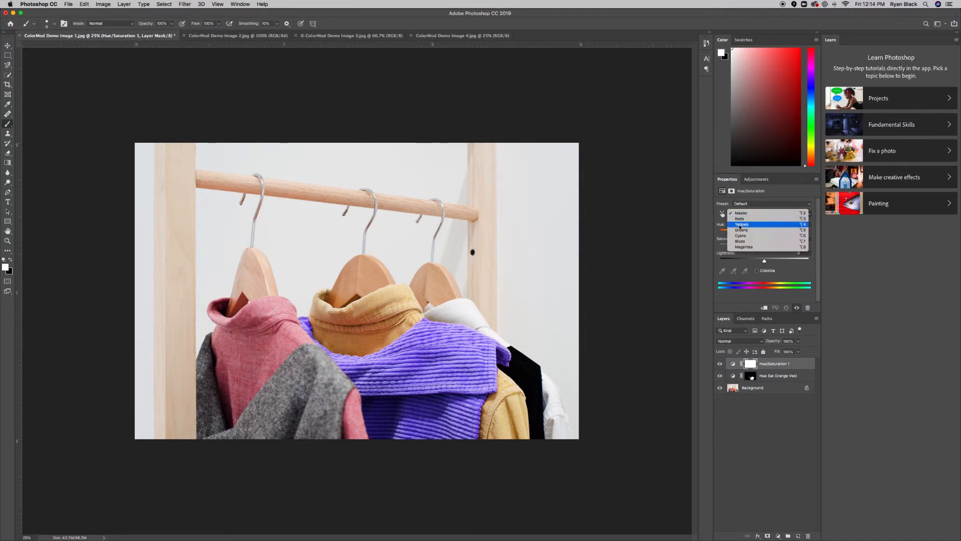
click(739, 224)
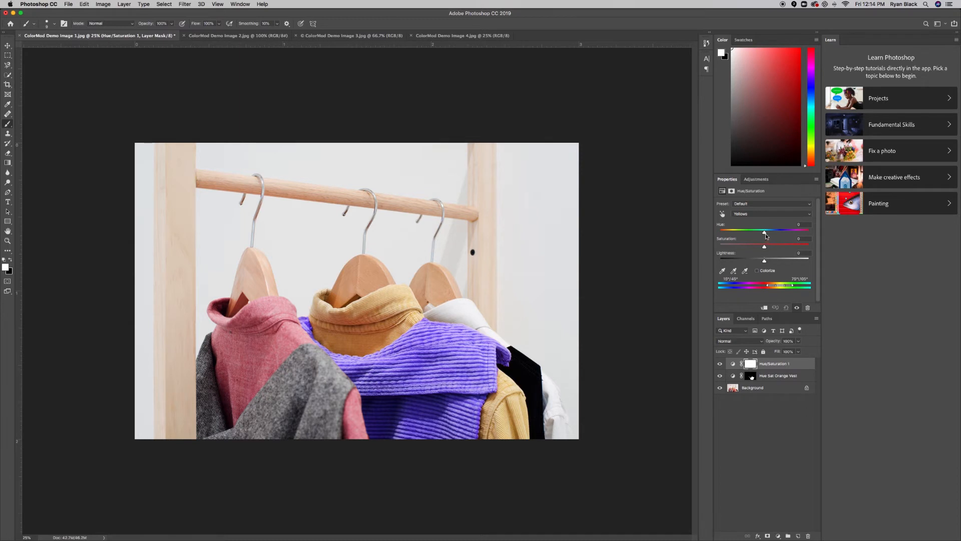
drag(766, 235, 758, 256)
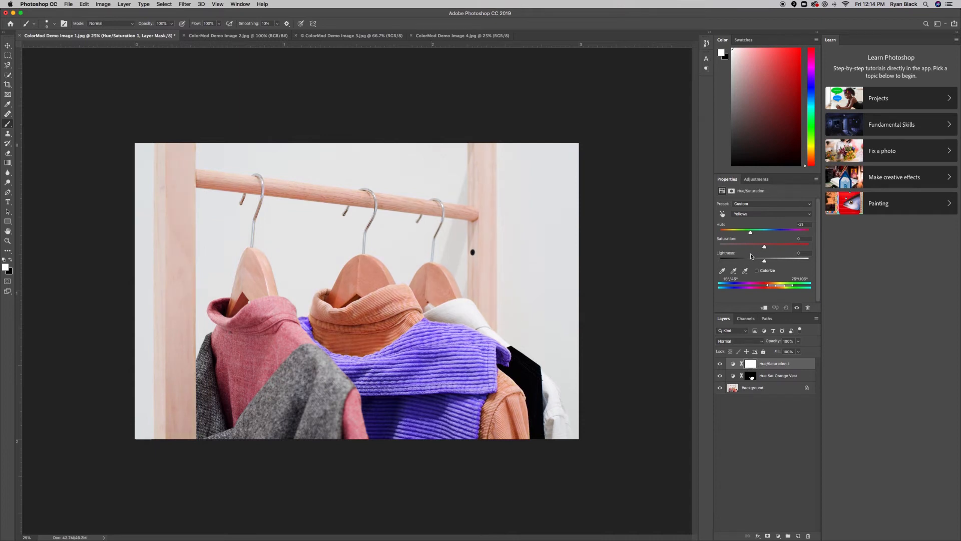
drag(755, 254, 730, 272)
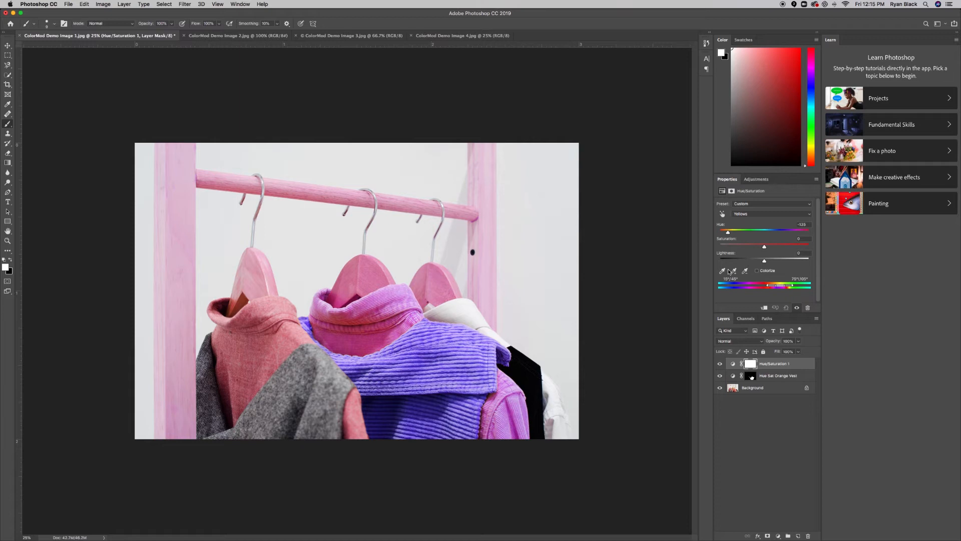
drag(729, 270, 732, 269)
mouse_move(734, 268)
mouse_down()
mouse_move(723, 270)
mouse_move(744, 272)
mouse_up()
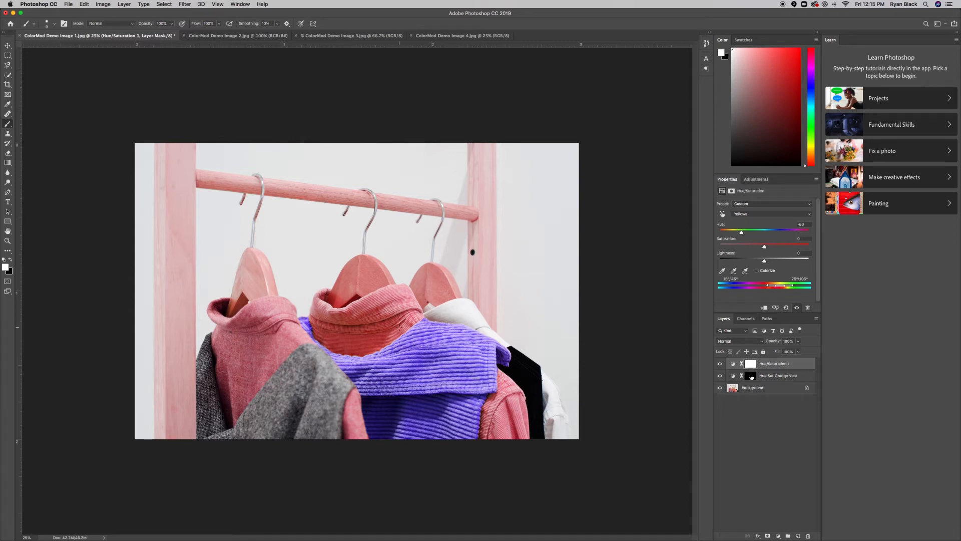
Step: Fill the new Hue/Saturation layer's mask with black at 100% opacity, ready the Brush tool, and toggle the layer's visibility to check it
key(shift+BackSpace)
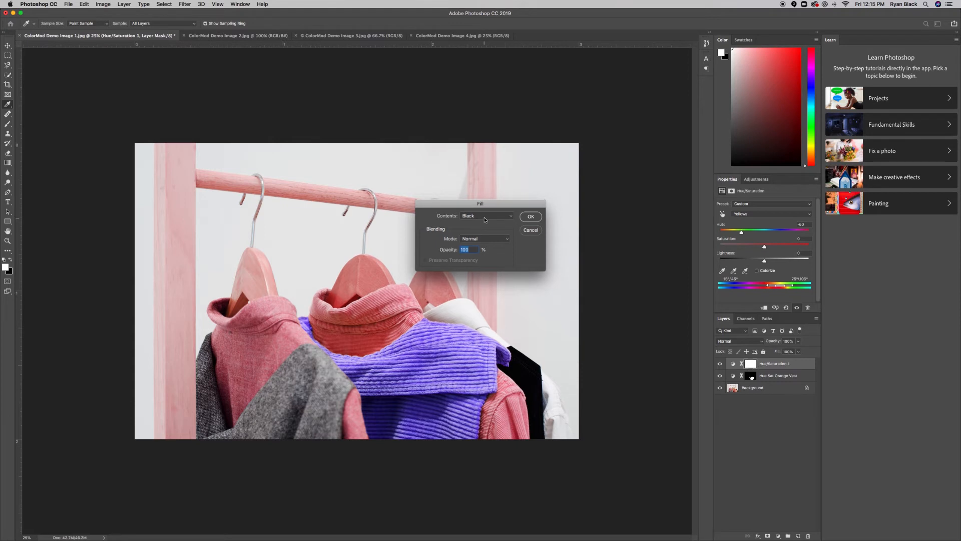
click(530, 217)
key(b)
click(720, 364)
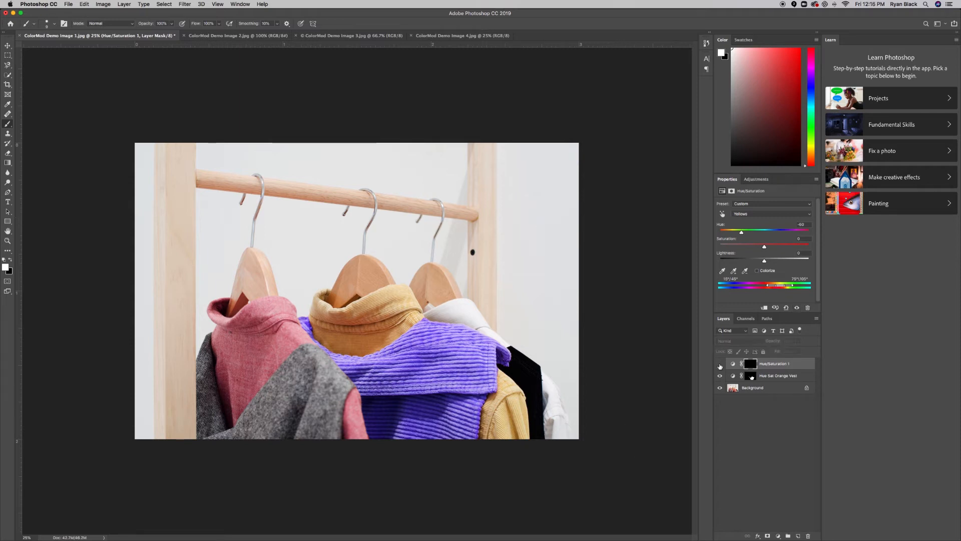
click(720, 365)
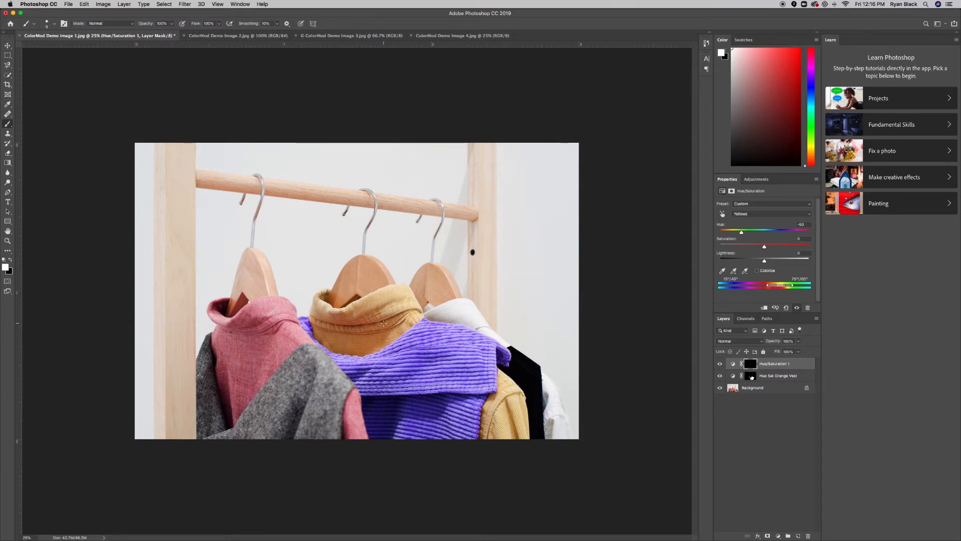
Step: Paint white on the Hue/Saturation 1 mask with an enlarged brush to recolour the yellow garment's collar
key(super+equal)
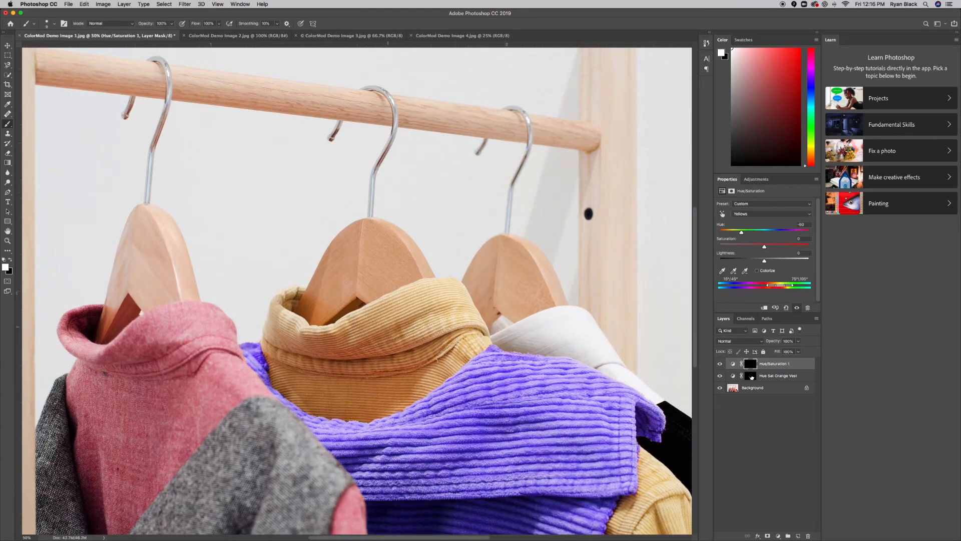
key(])
key(])
key(])
mouse_move(414, 299)
mouse_down()
mouse_move(372, 319)
mouse_move(451, 284)
mouse_move(483, 341)
mouse_up()
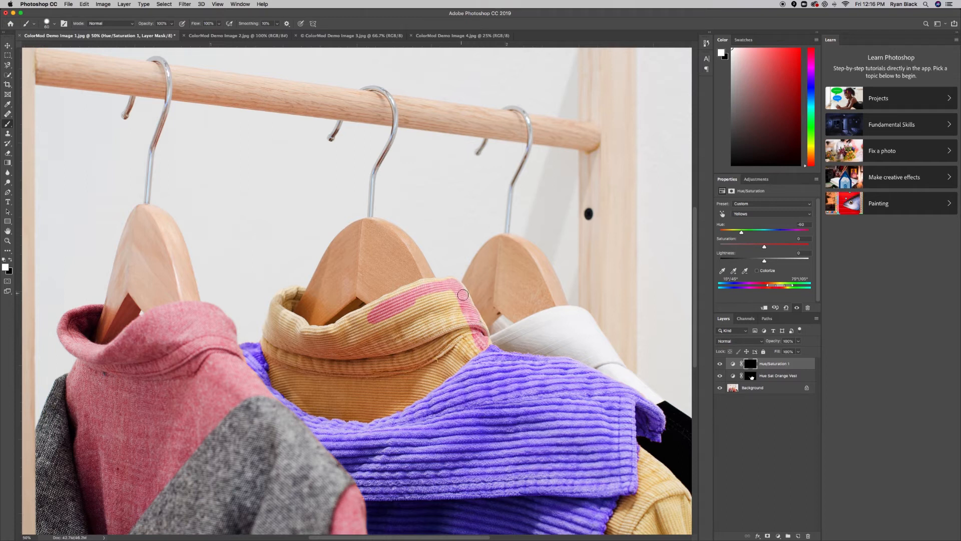
mouse_move(460, 289)
mouse_down()
mouse_move(336, 327)
mouse_move(391, 321)
mouse_move(338, 332)
mouse_move(343, 405)
mouse_move(409, 406)
mouse_move(471, 348)
mouse_move(481, 359)
mouse_move(452, 301)
mouse_move(410, 310)
mouse_move(358, 351)
mouse_move(359, 392)
mouse_move(373, 341)
mouse_move(378, 348)
mouse_move(382, 410)
mouse_move(364, 391)
mouse_move(389, 347)
mouse_move(398, 407)
mouse_move(400, 333)
mouse_move(417, 385)
mouse_move(427, 325)
mouse_move(433, 388)
mouse_move(443, 318)
mouse_move(453, 350)
mouse_move(428, 358)
mouse_move(364, 356)
mouse_move(282, 329)
mouse_move(273, 360)
mouse_move(325, 400)
mouse_move(302, 400)
mouse_move(341, 388)
mouse_move(300, 361)
mouse_move(321, 350)
mouse_move(286, 326)
mouse_move(293, 280)
mouse_move(268, 323)
mouse_move(335, 335)
mouse_up()
key(])
key(])
key(])
key(])
key(])
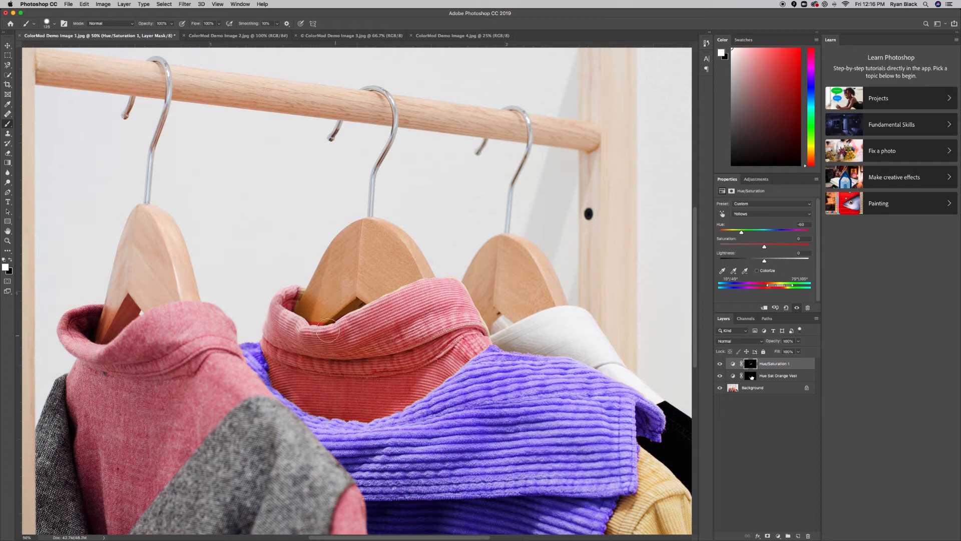
key(x)
key(x)
mouse_move(478, 336)
mouse_down()
mouse_move(451, 290)
mouse_move(353, 313)
mouse_up()
Step: Paint white on the mask over the yellow sleeve below the purple vest to recolour it
scroll(483, 538, right, 10)
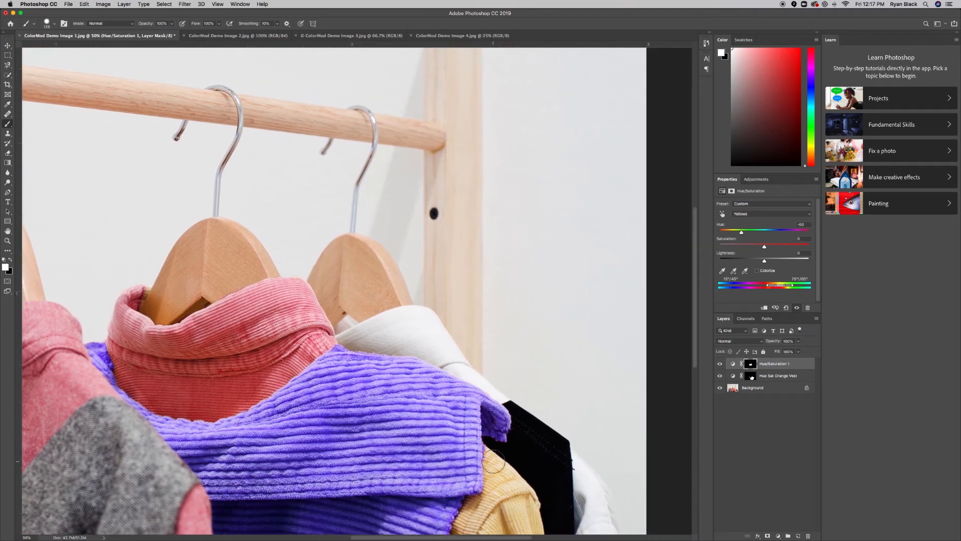
scroll(486, 461, down, 6)
mouse_move(521, 361)
mouse_down()
mouse_move(479, 348)
mouse_move(525, 399)
mouse_move(553, 456)
mouse_move(558, 493)
mouse_move(515, 367)
mouse_move(542, 415)
mouse_move(526, 478)
mouse_move(511, 462)
mouse_move(484, 373)
mouse_move(520, 462)
mouse_move(514, 485)
mouse_move(487, 417)
mouse_move(494, 420)
mouse_move(501, 480)
mouse_move(455, 404)
mouse_move(464, 471)
mouse_move(456, 450)
mouse_up()
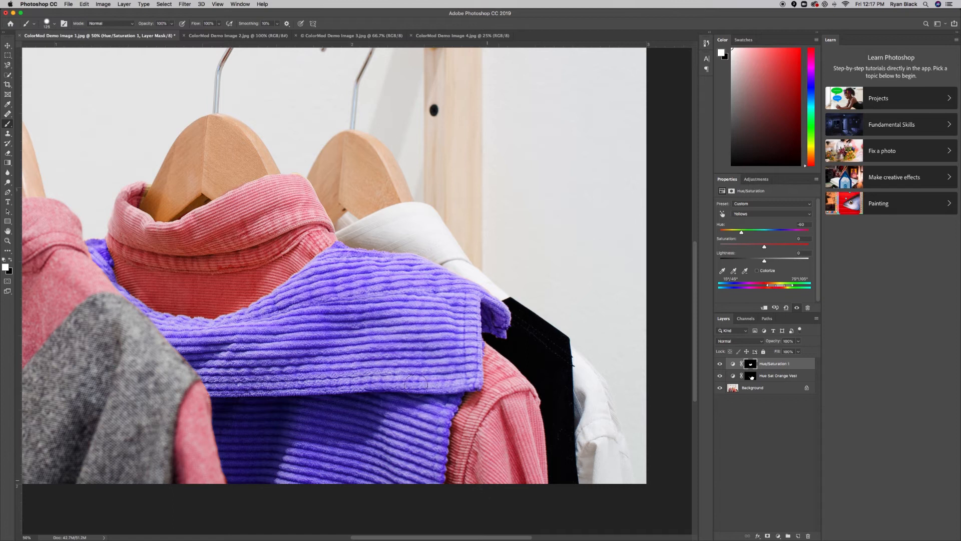
Step: Touch up the mask at the recoloured collar's edge beside the middle hanger with a smaller brush
key(bracketleft)
key(bracketleft)
key(bracketleft)
key(bracketleft)
key(bracketleft)
key(bracketleft)
drag(147, 186, 145, 189)
Step: Toggle the Hue/Saturation 1 layer's visibility over the whole photo to compare the yellow garment before and after recolouring
key(super+minus)
key(super+minus)
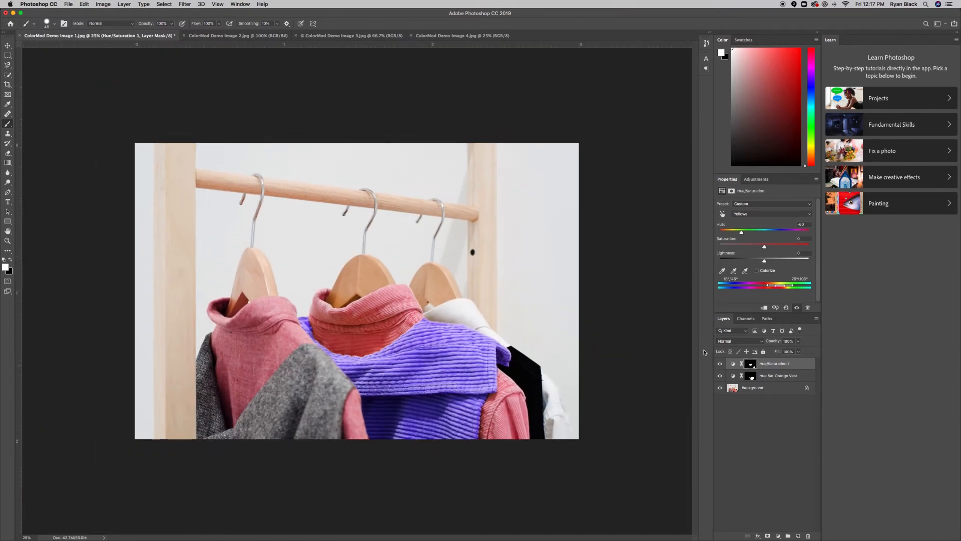
click(720, 363)
click(720, 364)
click(720, 364)
click(720, 364)
Step: Try Colorize on the Hue Sat Orange Vest layer with various hues and Saturation 50, and switch Colorize off again
click(776, 381)
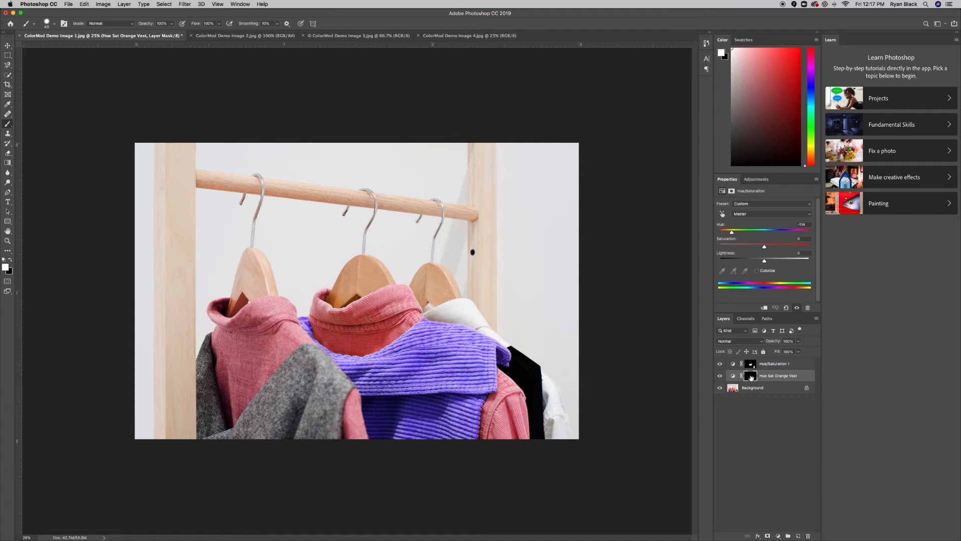
click(733, 376)
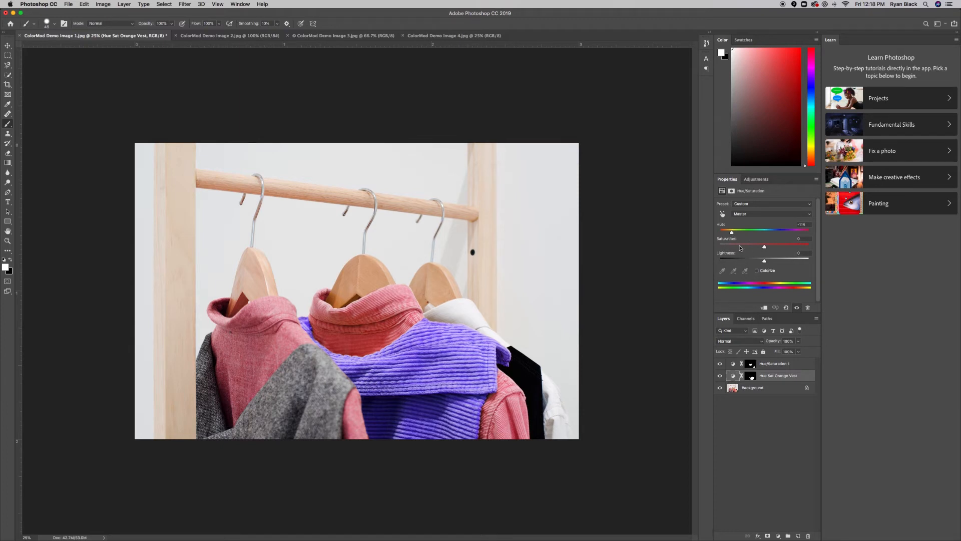
click(776, 273)
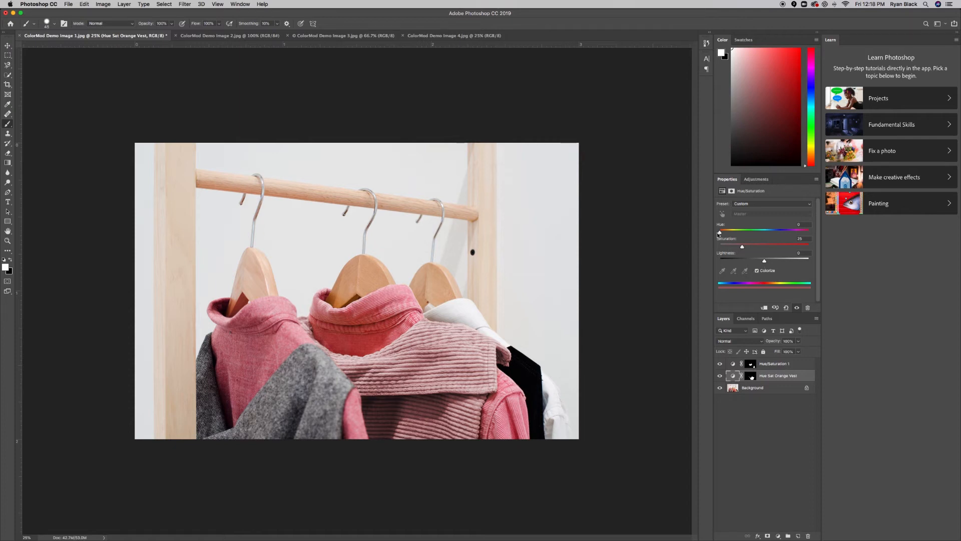
mouse_move(719, 234)
mouse_down()
mouse_move(749, 239)
mouse_move(736, 239)
mouse_up()
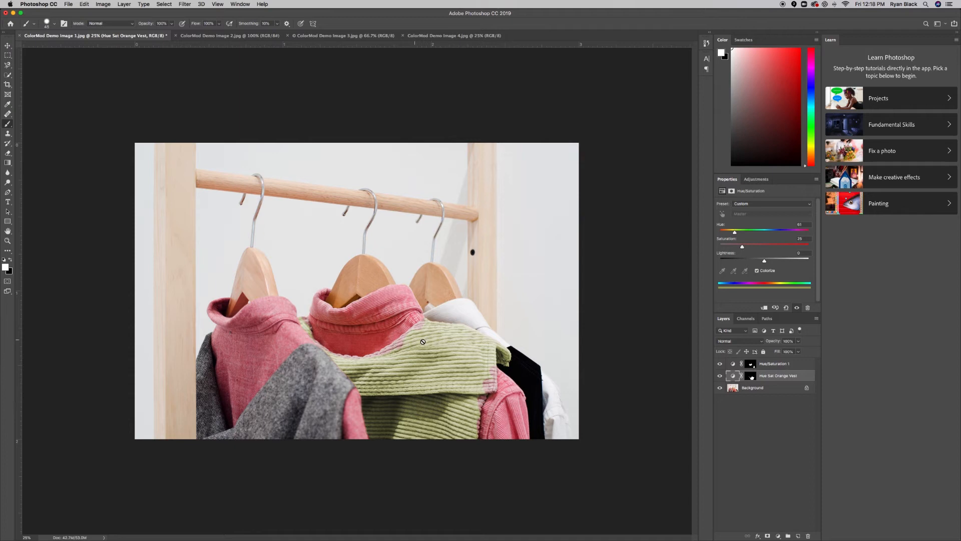
drag(734, 234, 771, 238)
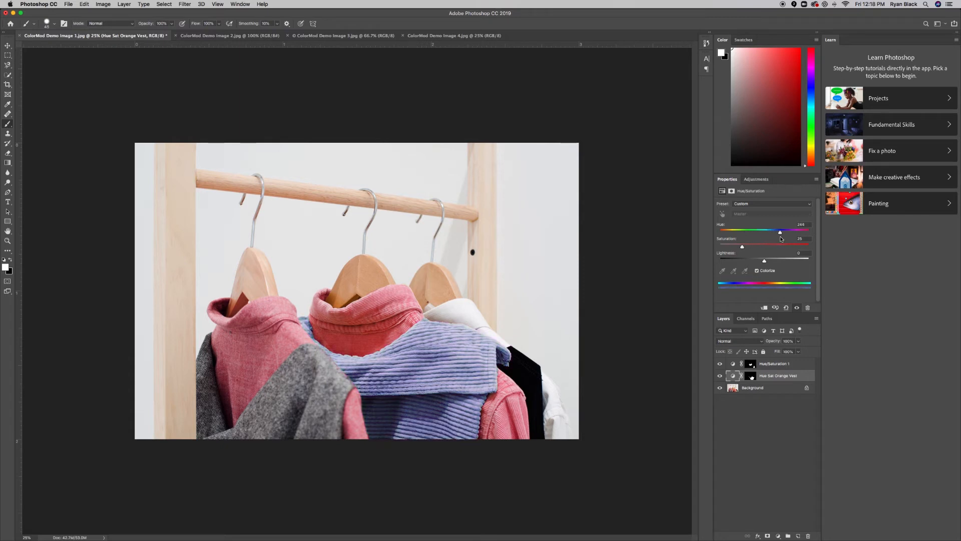
mouse_move(785, 239)
mouse_down()
mouse_move(797, 239)
mouse_move(748, 246)
mouse_move(783, 246)
mouse_move(730, 260)
mouse_move(765, 257)
mouse_move(758, 236)
mouse_move(798, 240)
mouse_move(735, 245)
mouse_move(780, 244)
mouse_up()
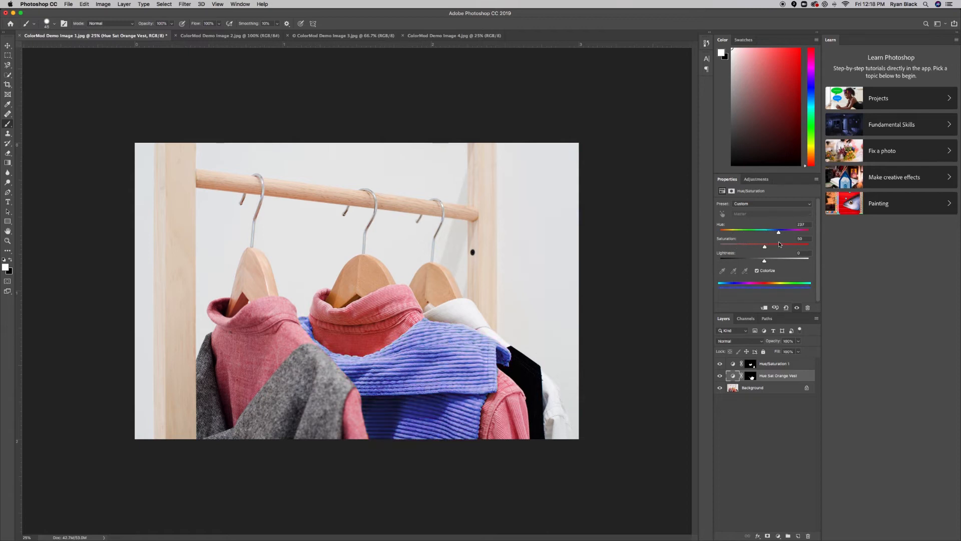
click(768, 273)
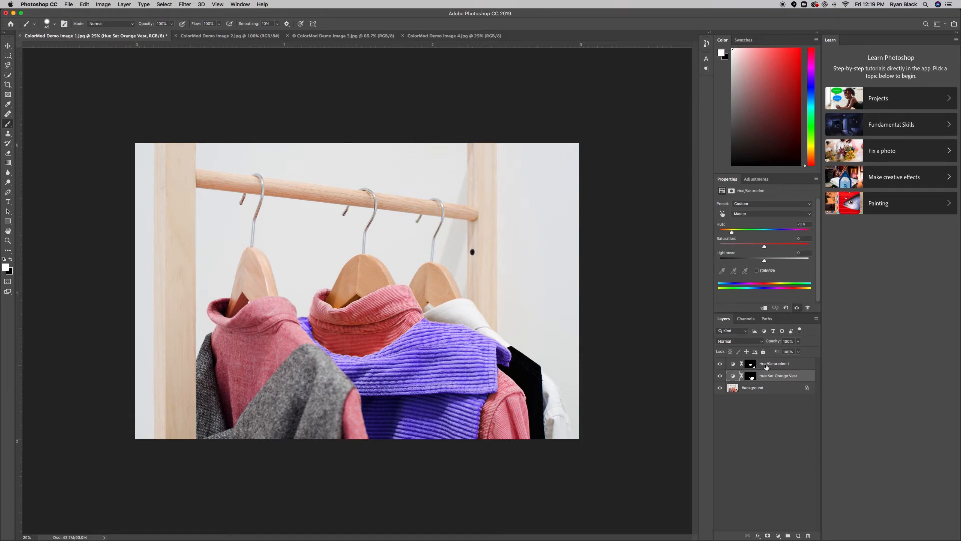
Step: Switch to ColorMod Demo Image 3.jpg and add a Curves adjustment layer above its background
click(756, 179)
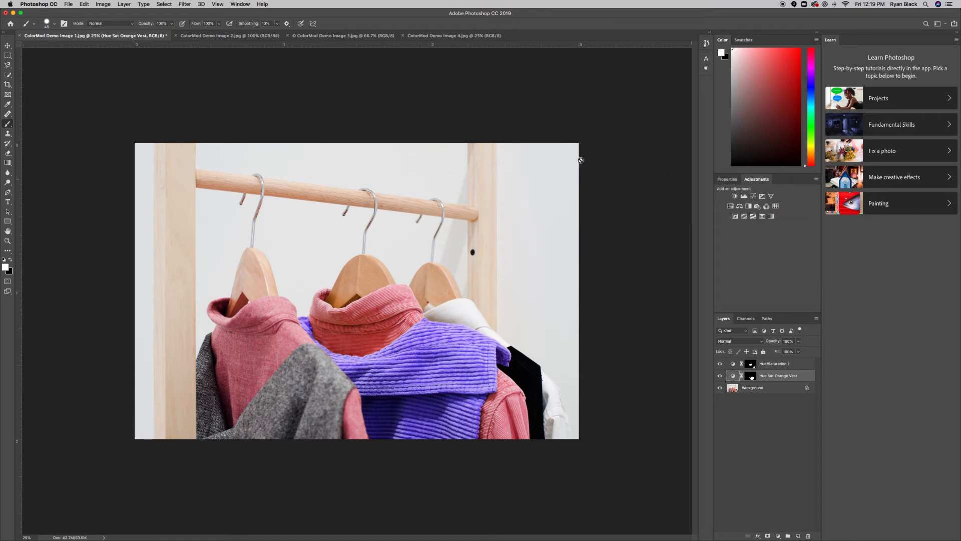
click(234, 38)
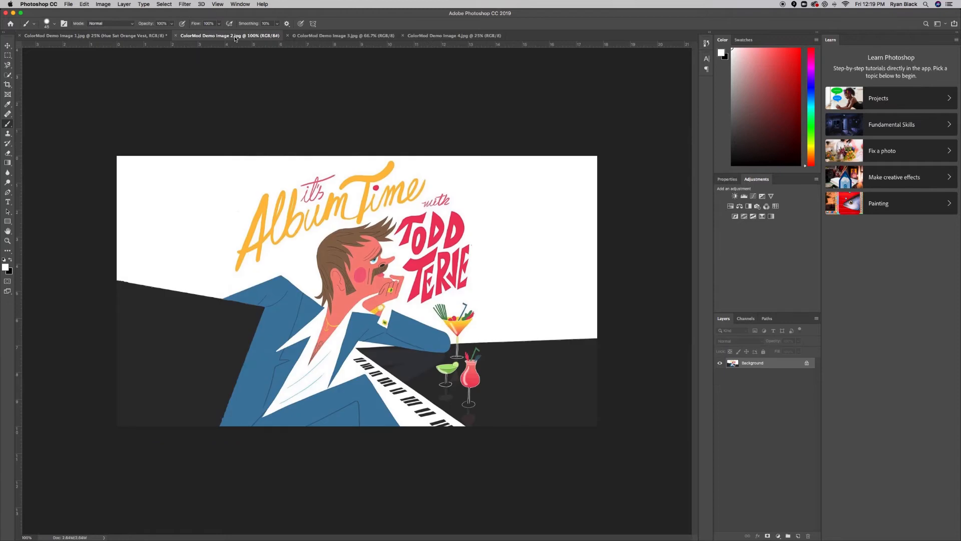
click(311, 37)
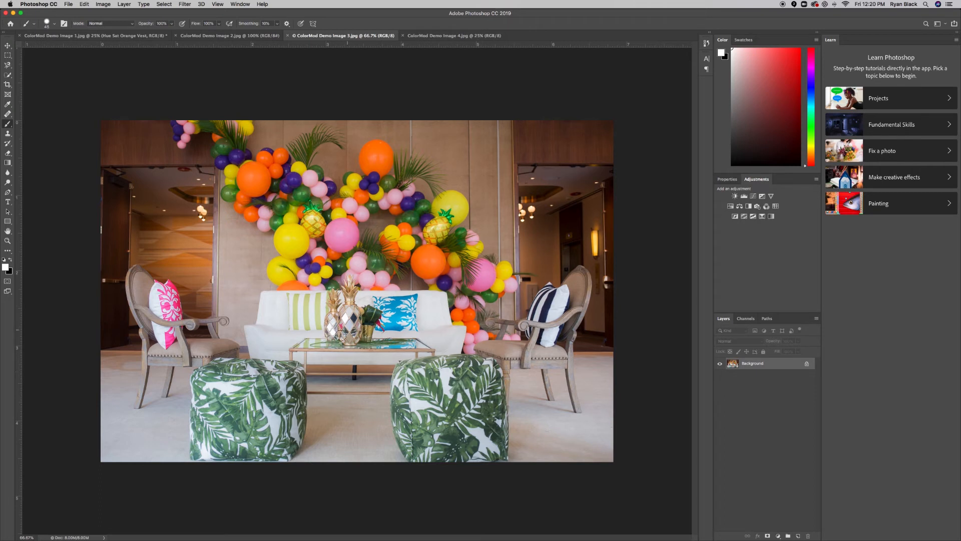
click(754, 198)
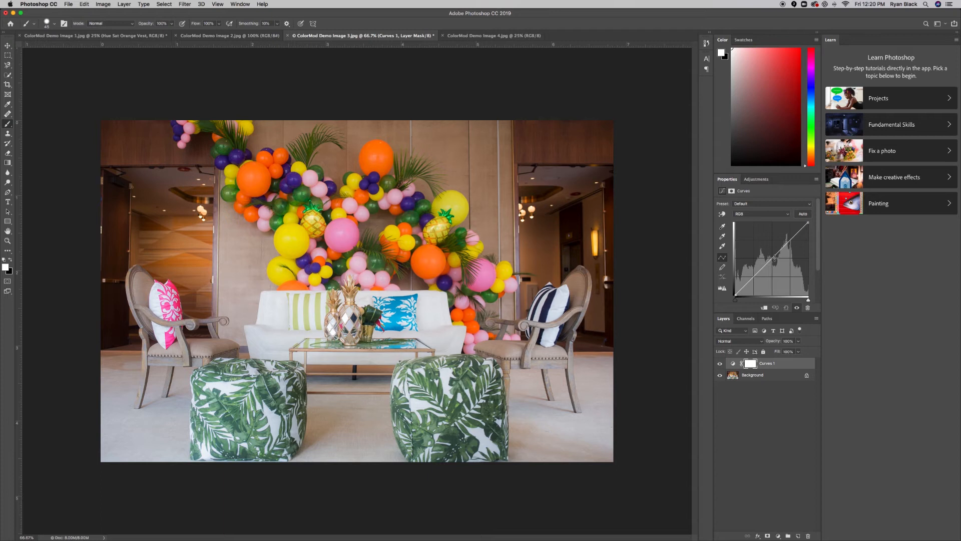
Step: Raise the midpoint of the RGB curve to try brightening the photo, and pull it below the diagonal to darken the midtones
drag(772, 258, 769, 248)
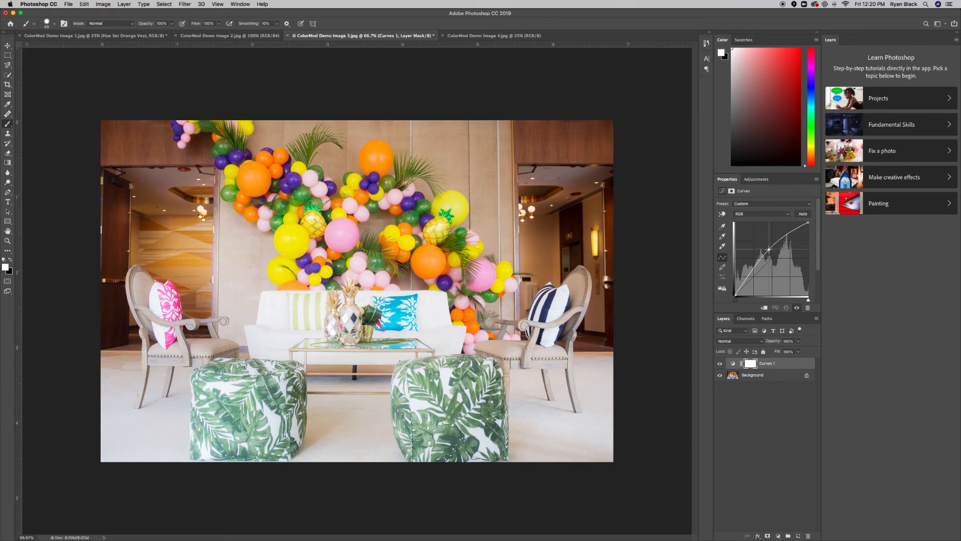
drag(769, 249, 768, 245)
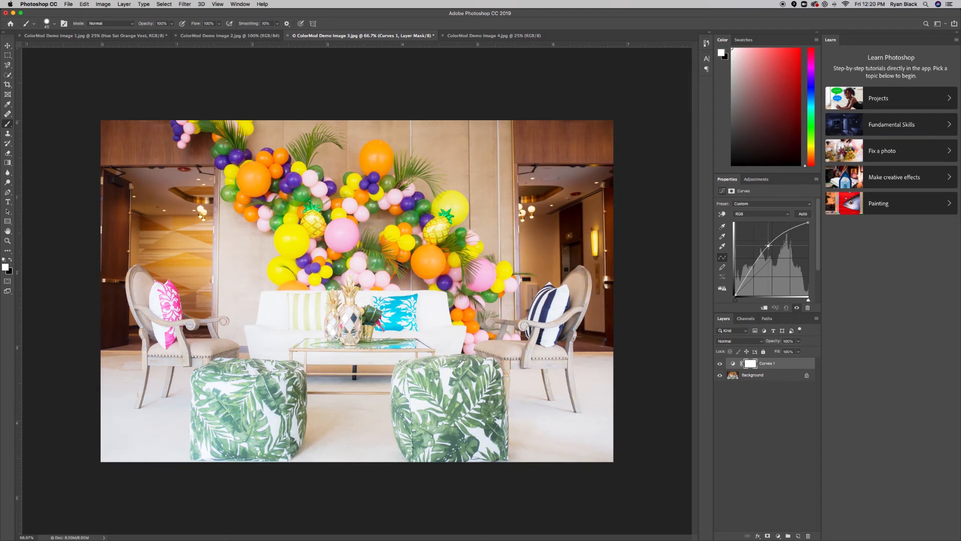
drag(769, 246, 774, 263)
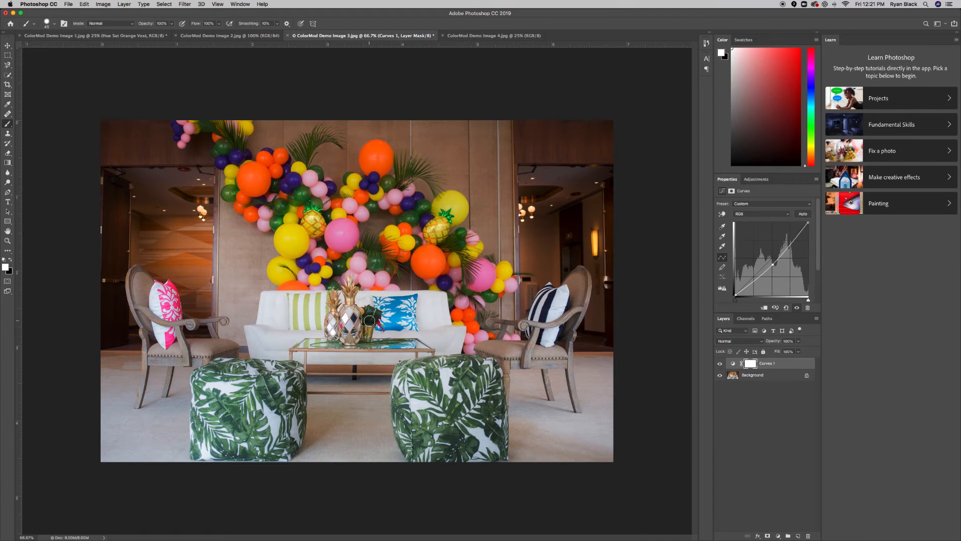
Step: Fill the Curves 1 layer mask with black and set up a soft, low-hardness brush of 150 px
key(shift+BackSpace)
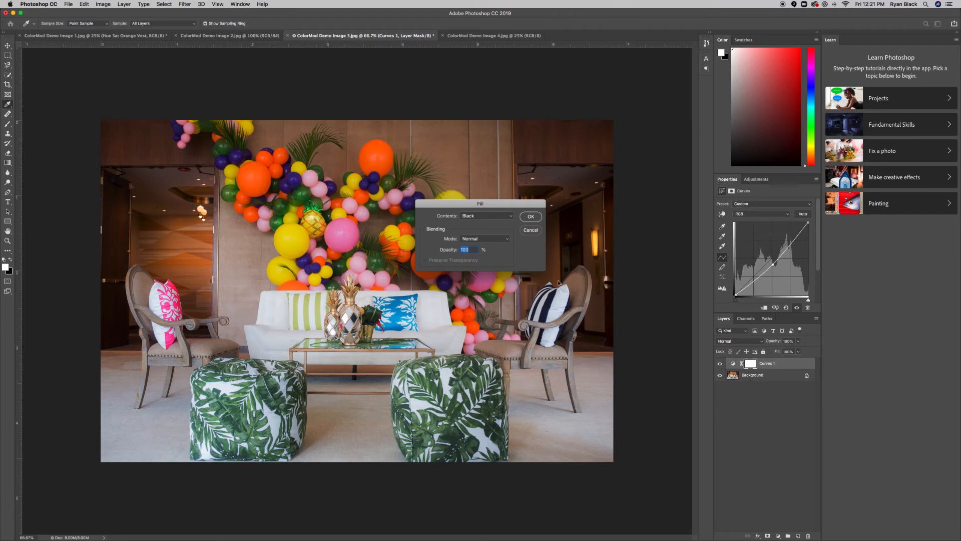
click(528, 218)
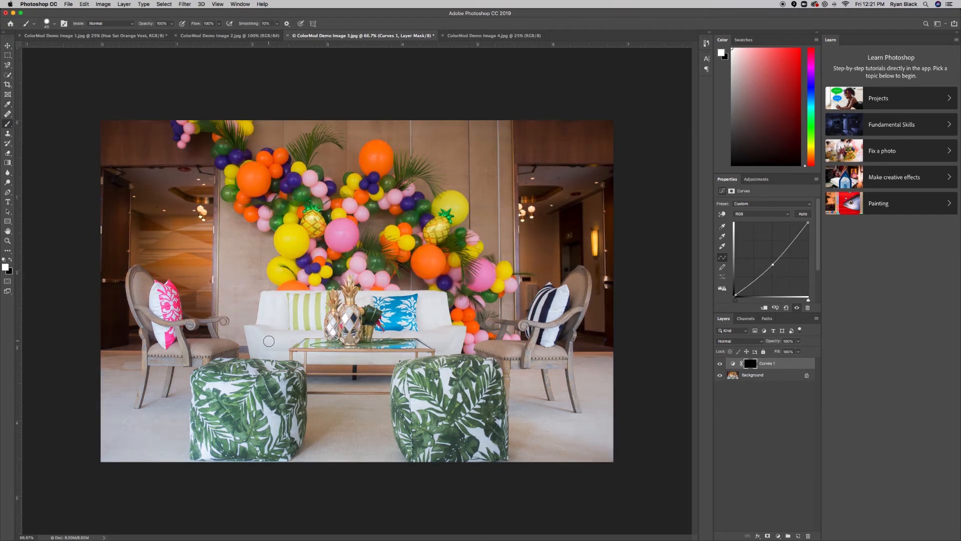
click(53, 25)
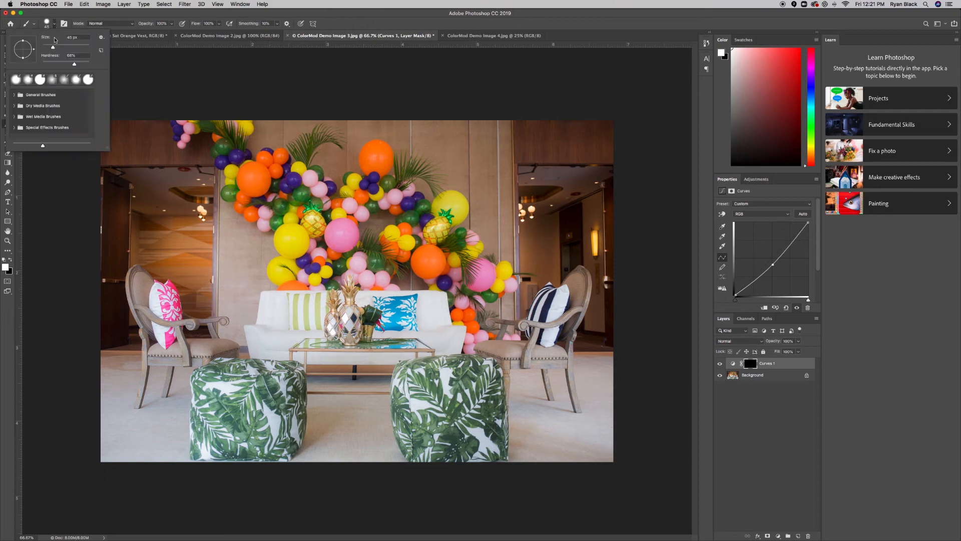
drag(55, 61, 49, 65)
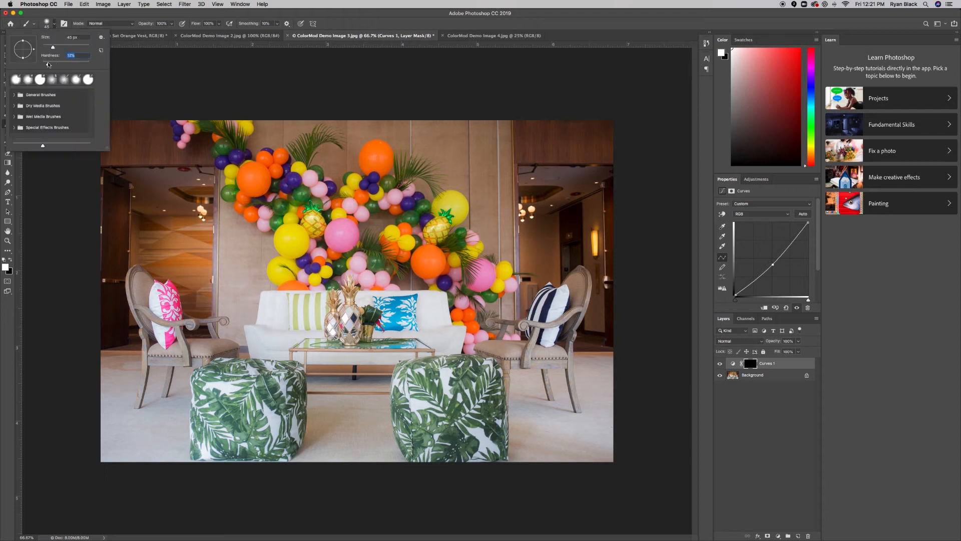
click(54, 24)
key(bracketright)
key(bracketright)
key(bracketright)
key(bracketright)
key(bracketright)
key(bracketright)
key(bracketright)
key(bracketright)
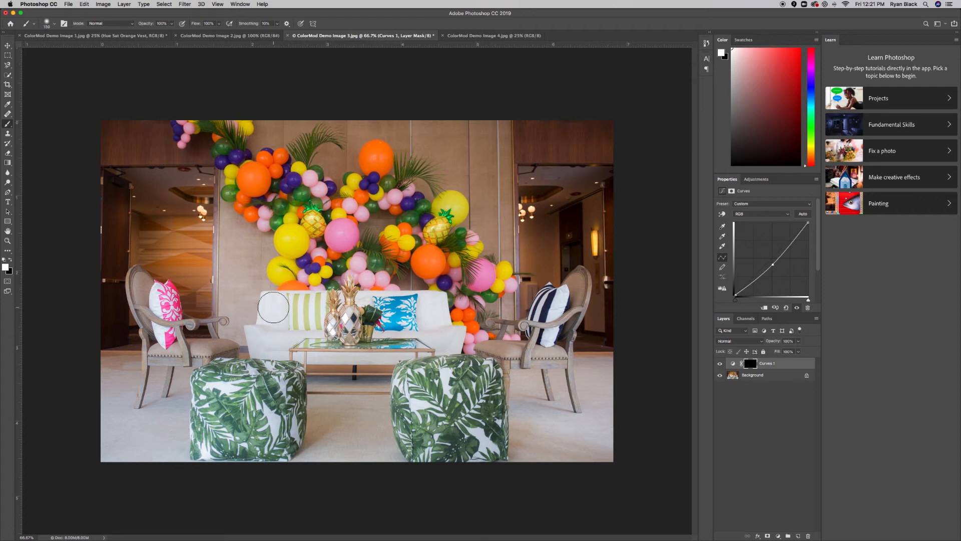
Step: Paint white on the Curves 1 mask over the sofa and both chair pillows, and toggle the layer to compare the darkening
mouse_move(276, 306)
mouse_down()
mouse_move(300, 318)
mouse_move(300, 344)
mouse_move(328, 359)
mouse_move(433, 345)
mouse_move(388, 328)
mouse_move(370, 309)
mouse_move(379, 302)
mouse_move(428, 306)
mouse_move(451, 344)
mouse_move(441, 312)
mouse_move(458, 339)
mouse_move(449, 347)
mouse_move(427, 329)
mouse_move(293, 303)
mouse_move(307, 308)
mouse_move(314, 342)
mouse_move(300, 350)
mouse_up()
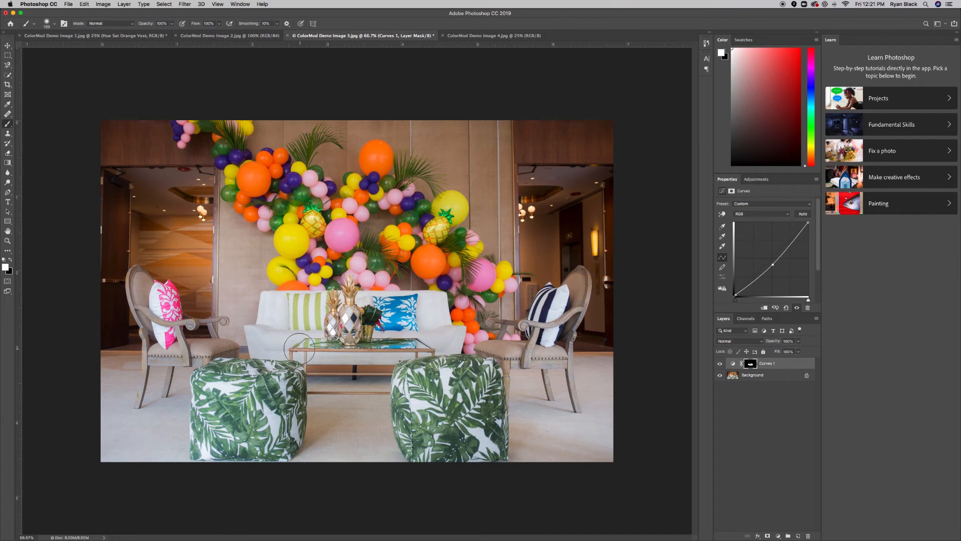
drag(554, 293, 540, 326)
drag(157, 302, 163, 324)
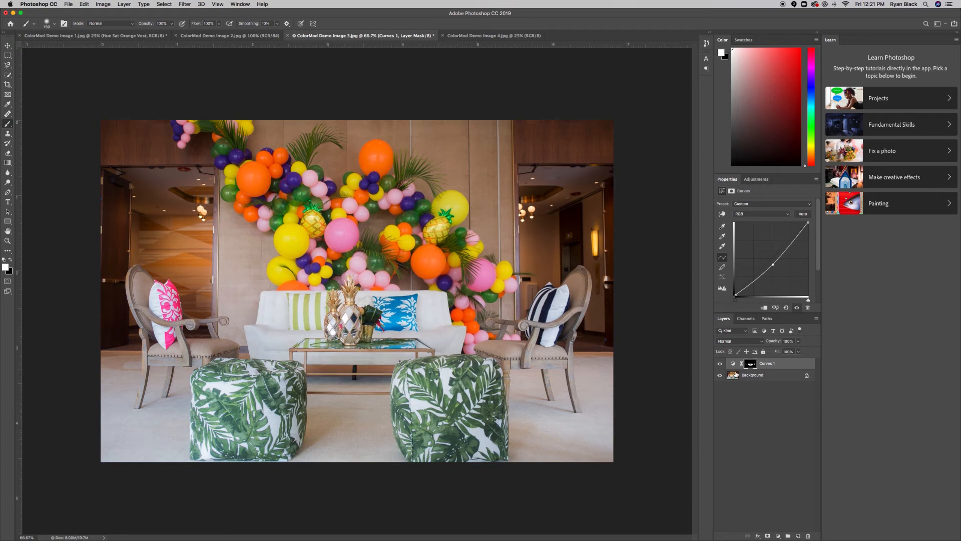
click(721, 363)
click(722, 364)
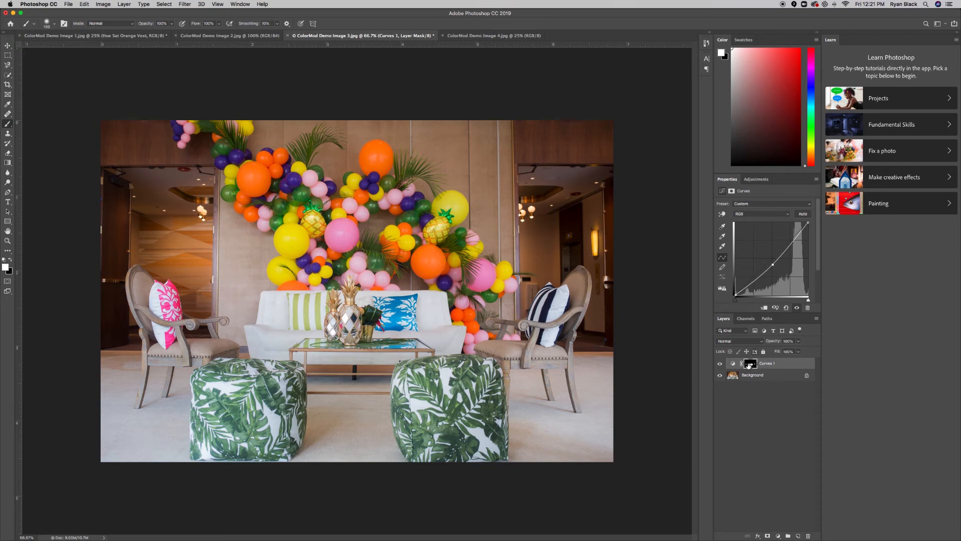
Step: Replace the Curves 1 layer with a new Curves adjustment, raising its RGB midpoint and moving the black point slightly inward
drag(788, 365, 807, 536)
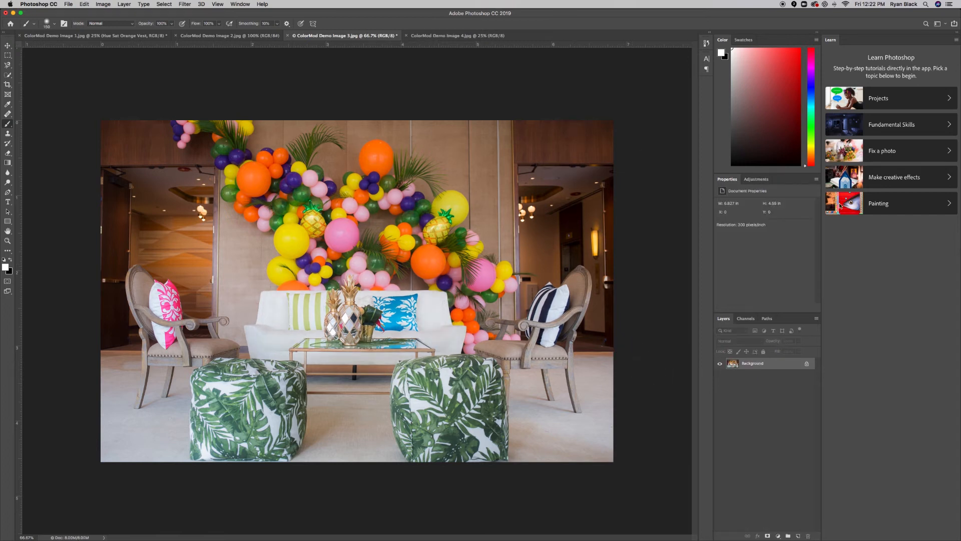
click(760, 179)
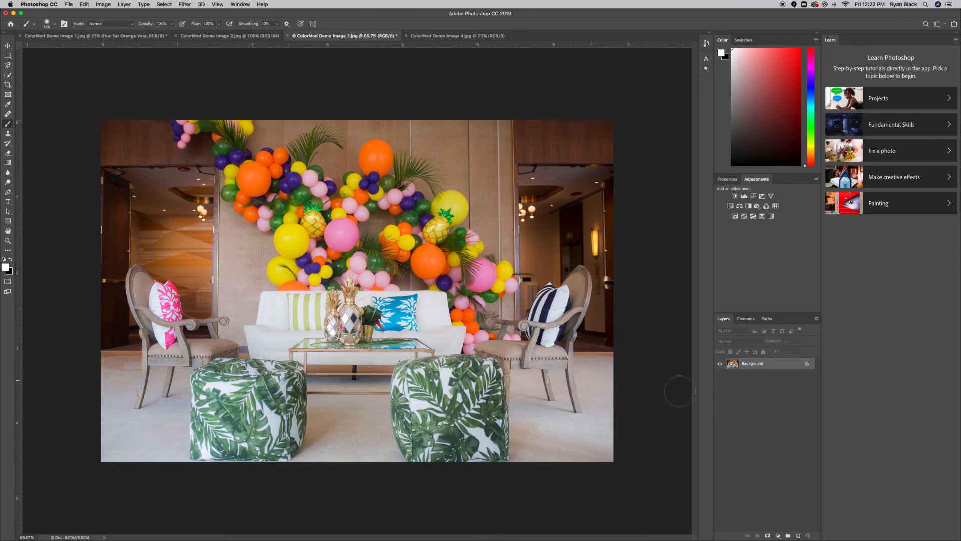
click(754, 197)
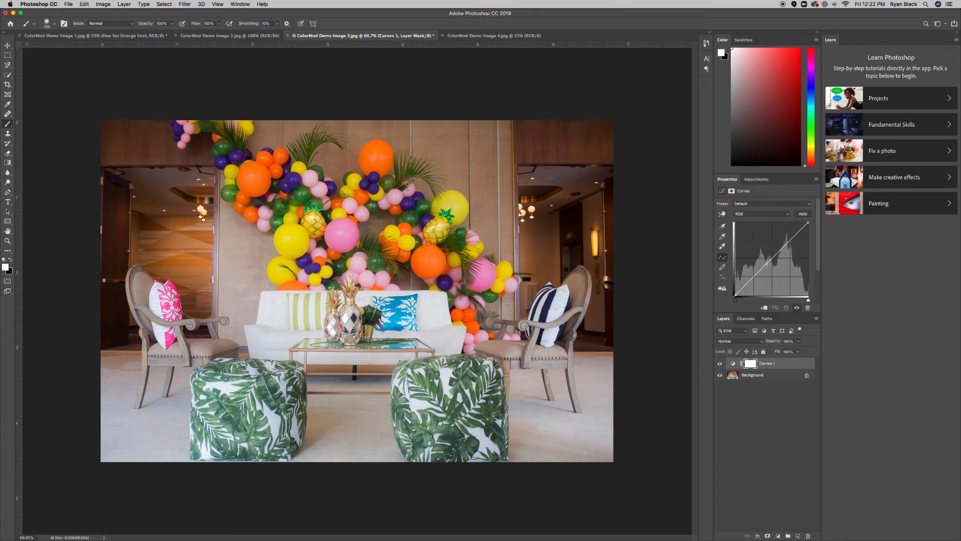
drag(767, 262, 766, 256)
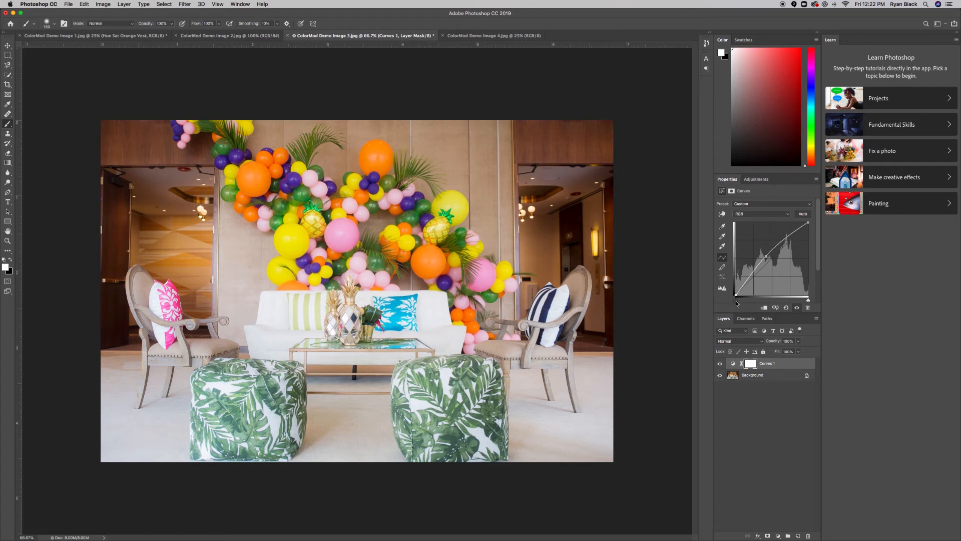
drag(737, 302, 738, 304)
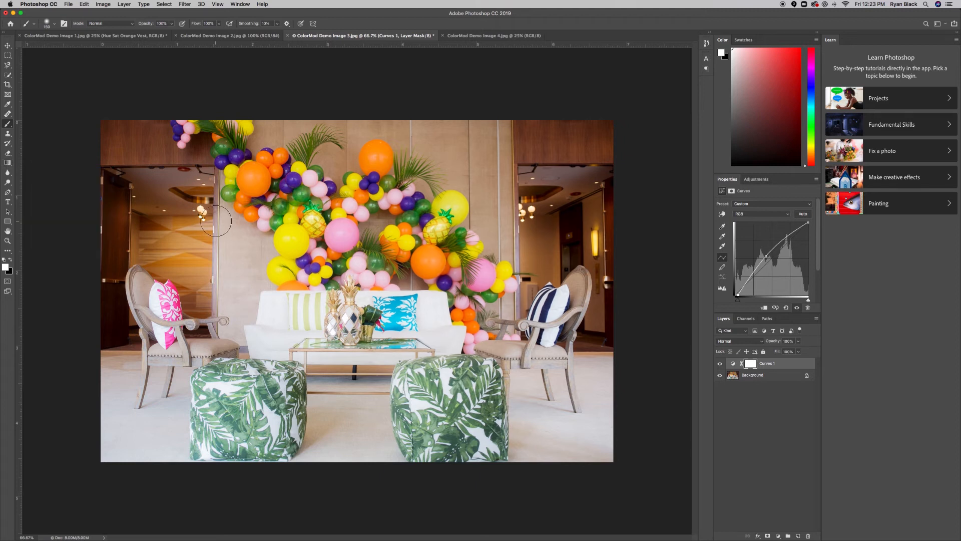
Step: Draw a linear white-to-black gradient on the Curves 1 mask from the upper balloons down to the top of the sofa
key(g)
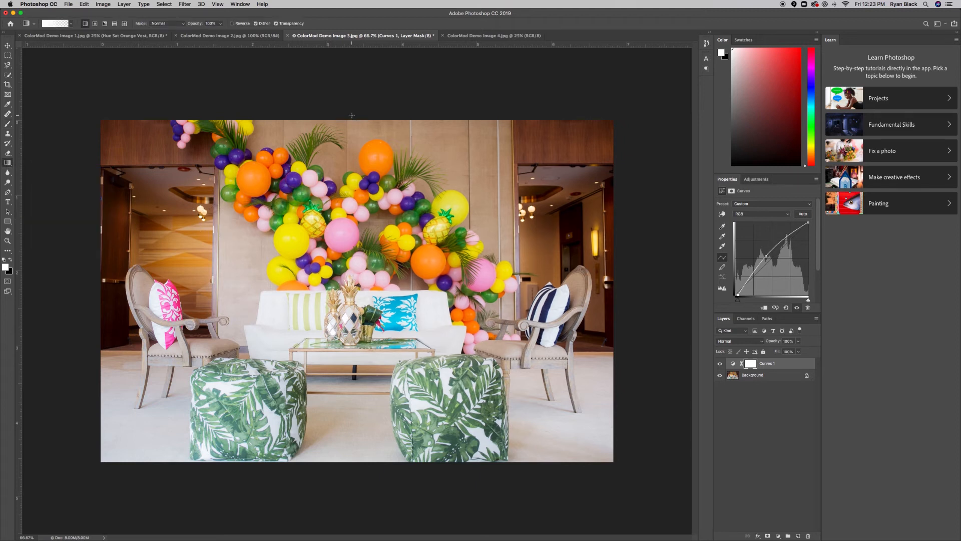
drag(348, 165, 356, 326)
click(749, 364)
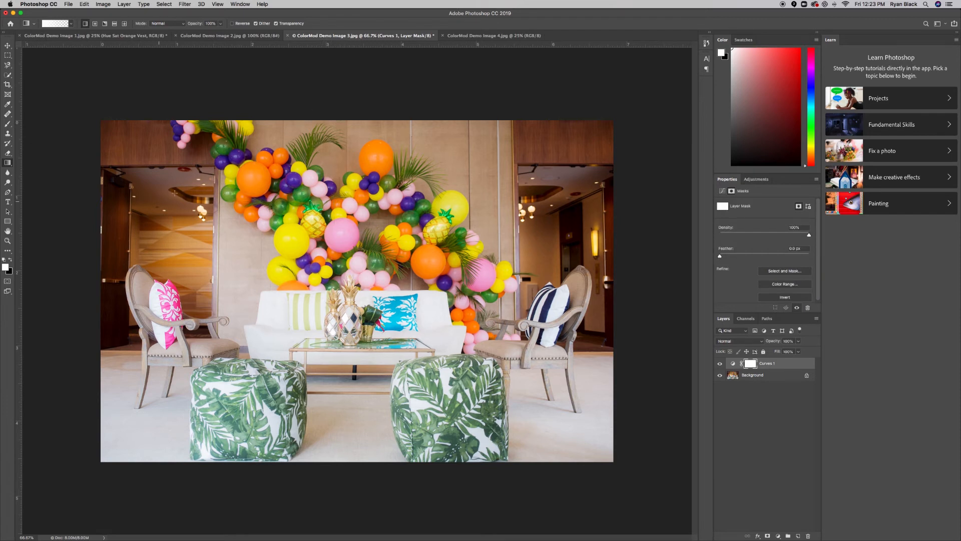
click(71, 24)
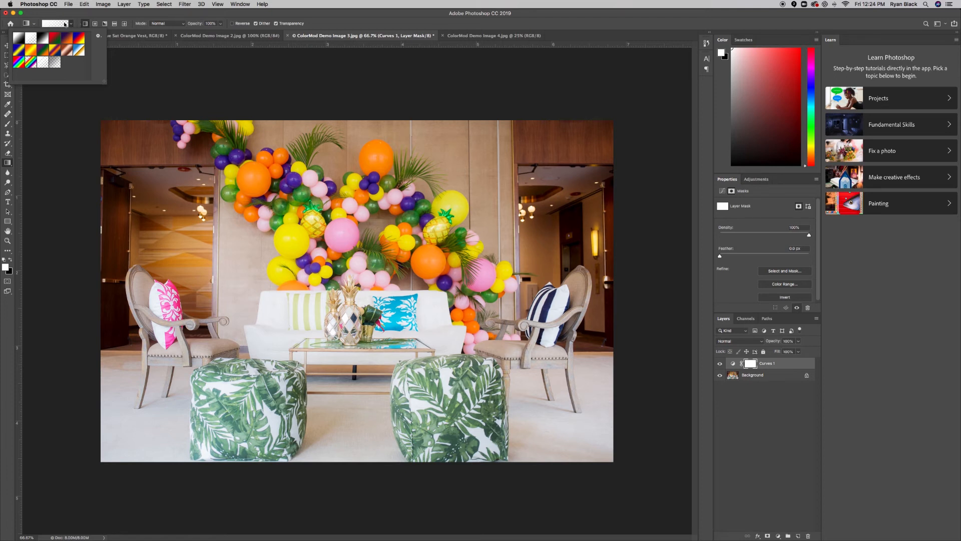
click(18, 40)
click(33, 16)
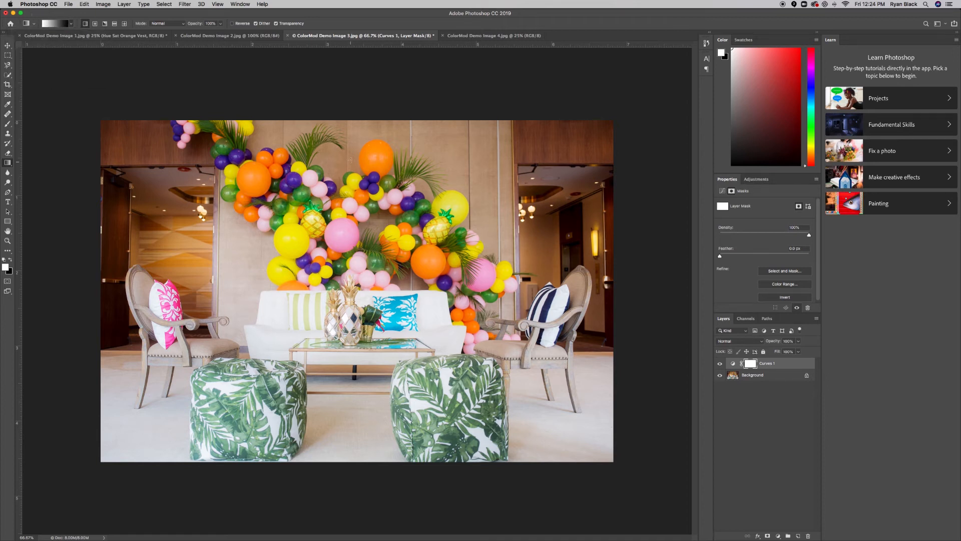
drag(358, 181, 363, 290)
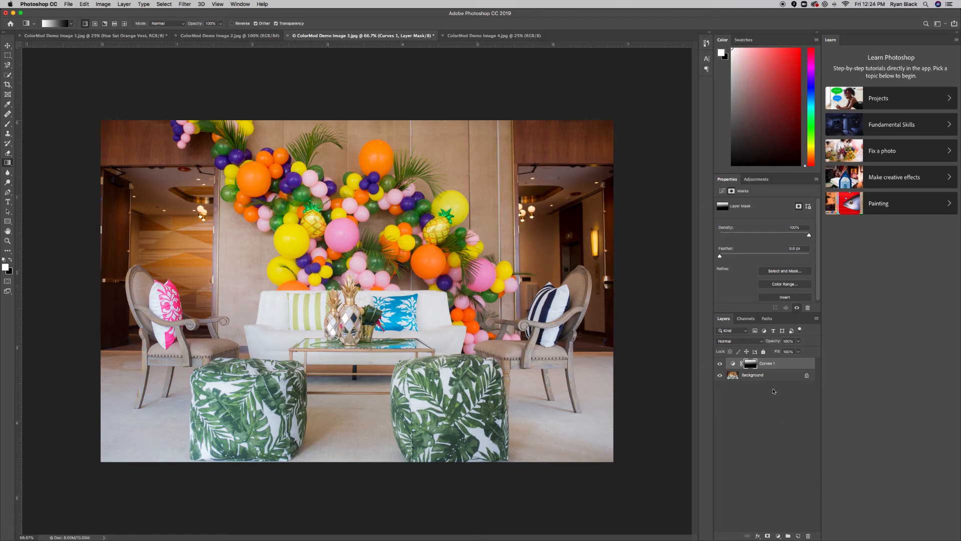
Step: Toggle the Curves 1 layer's visibility to compare the photo with and without the gradient-masked brightening
click(719, 364)
click(719, 364)
click(720, 364)
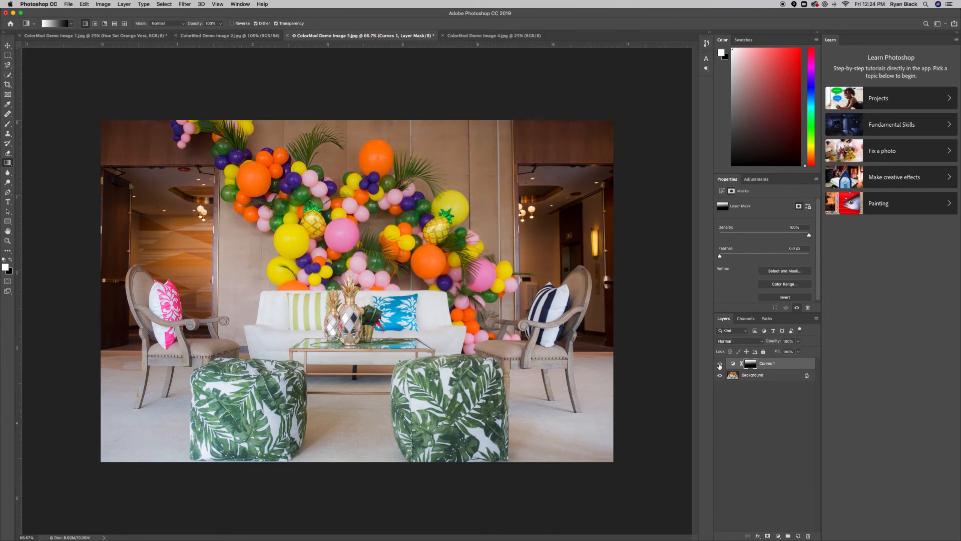
click(720, 364)
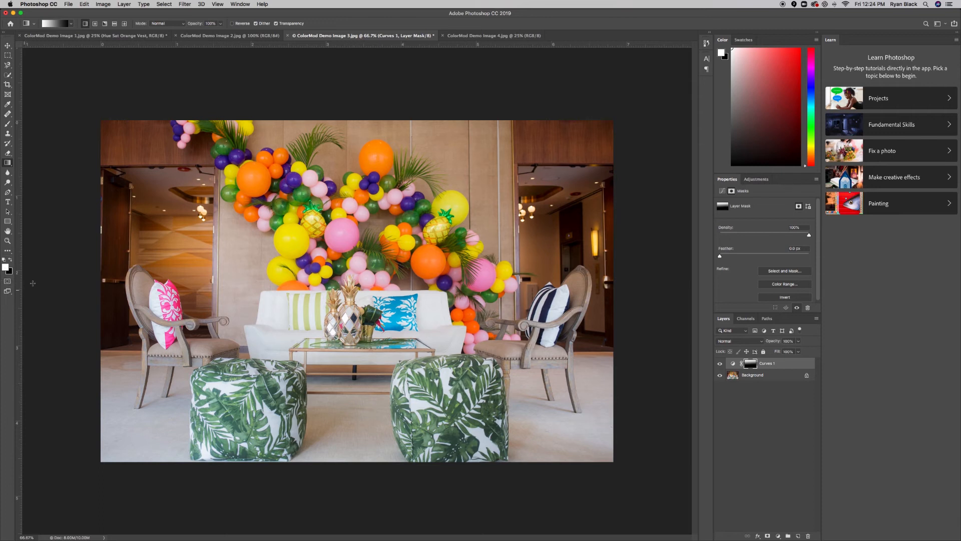
Step: Redraw the Curves 1 mask gradient at several lengths, ending with one from the photo's top edge to the middle balloons
drag(349, 117, 352, 322)
drag(344, 108, 346, 377)
drag(353, 129, 359, 255)
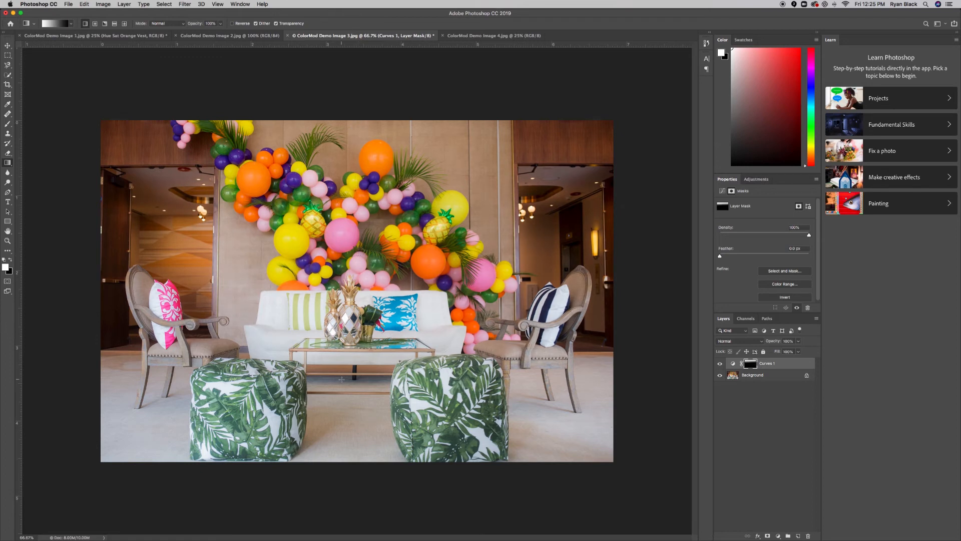
Step: Add a second Curves adjustment layer with lowered midtones and limit it to the photo's bottom edge with a short upward white-to-black mask gradient
click(756, 179)
click(754, 197)
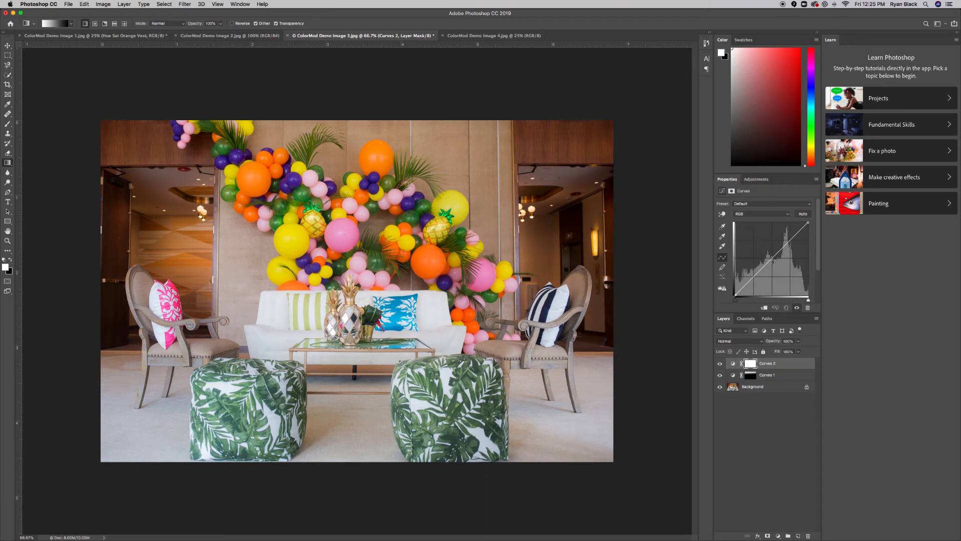
drag(771, 260, 775, 264)
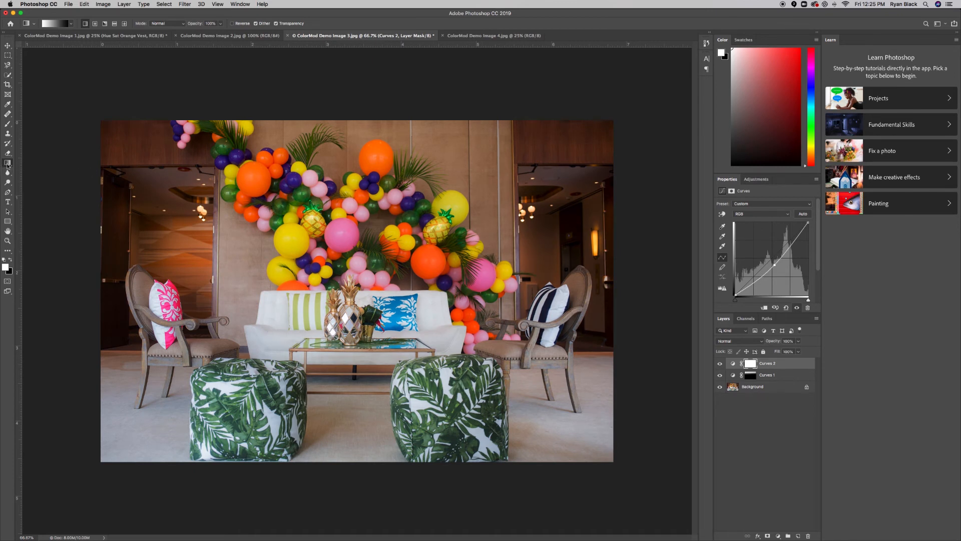
drag(375, 488, 379, 461)
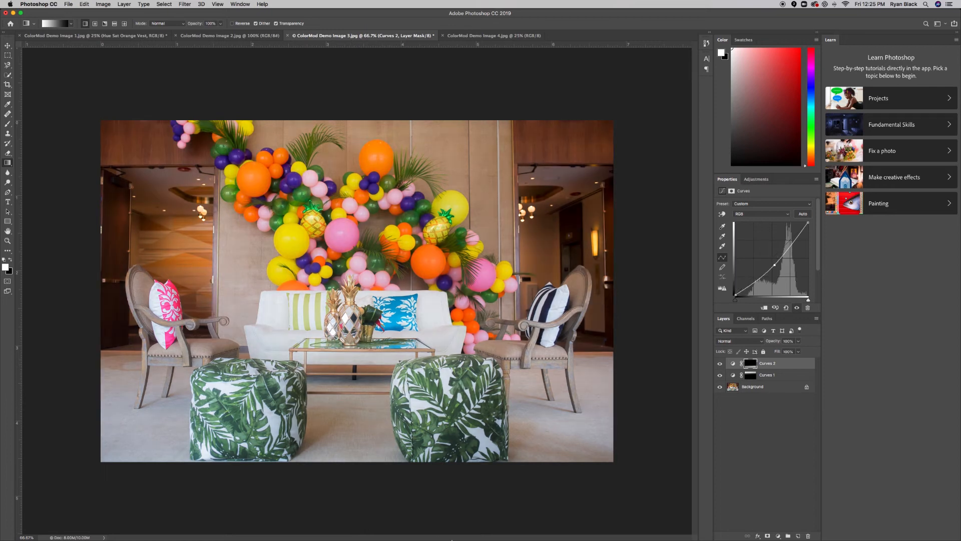
mouse_move(449, 528)
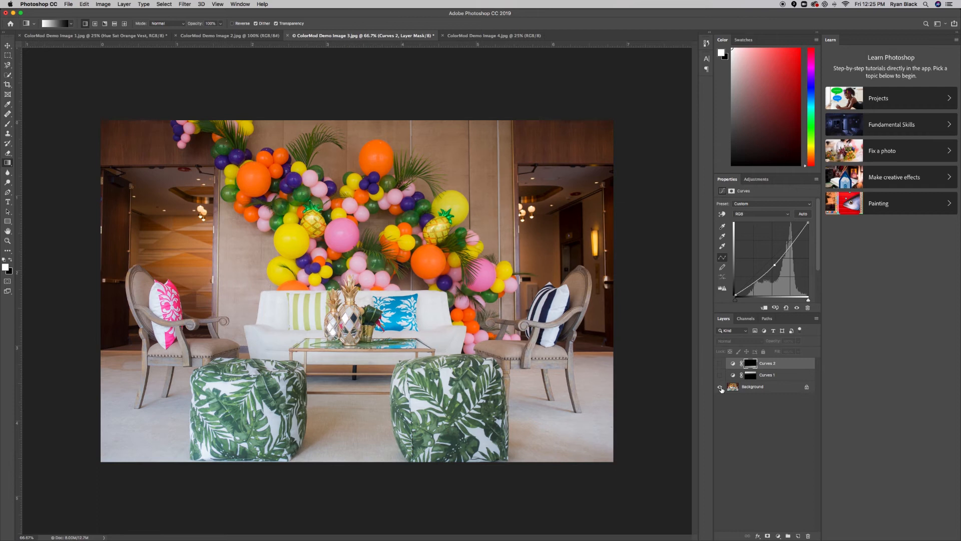
Step: Hide and show both Curves layers together to compare the original background with the adjusted photo
alt+click(720, 388)
alt+click(720, 388)
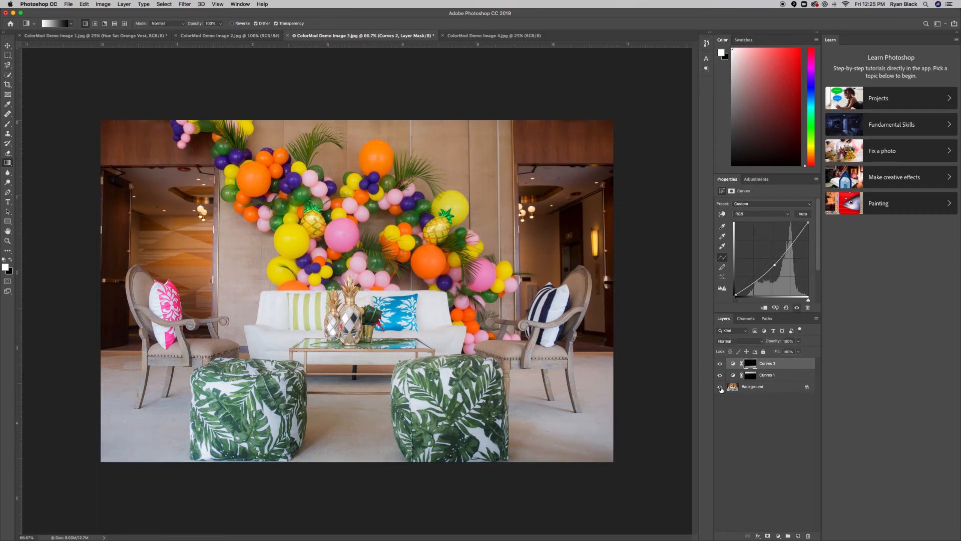
alt+click(721, 388)
alt+click(721, 389)
Step: Make a Color Range selection from sampled balloon colors, ending on yellow, with Fuzziness set to 119
click(750, 180)
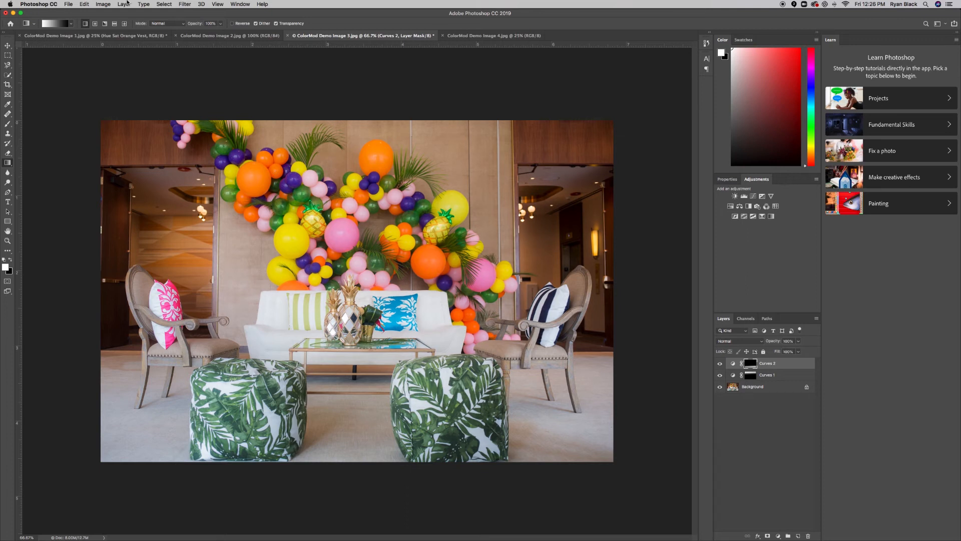
click(166, 3)
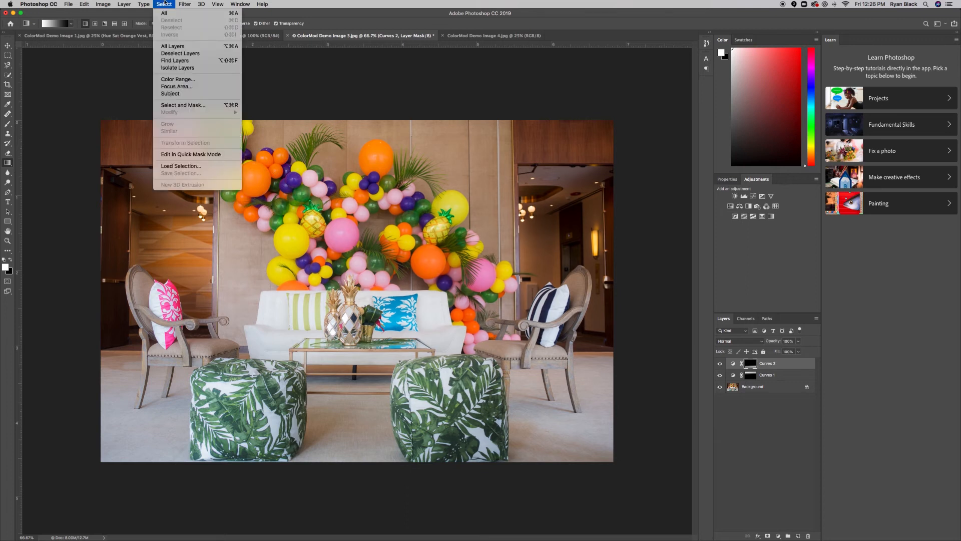
click(171, 78)
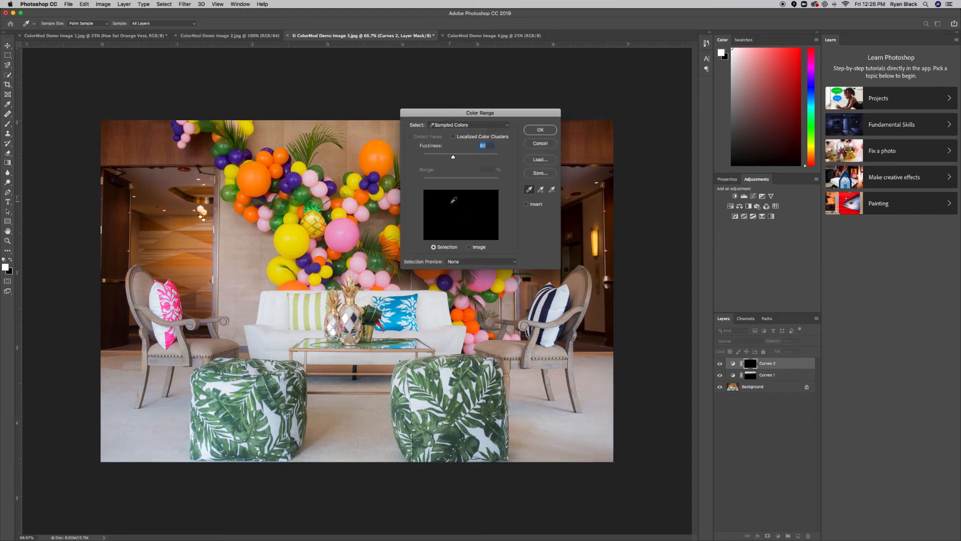
click(456, 214)
click(457, 210)
click(458, 206)
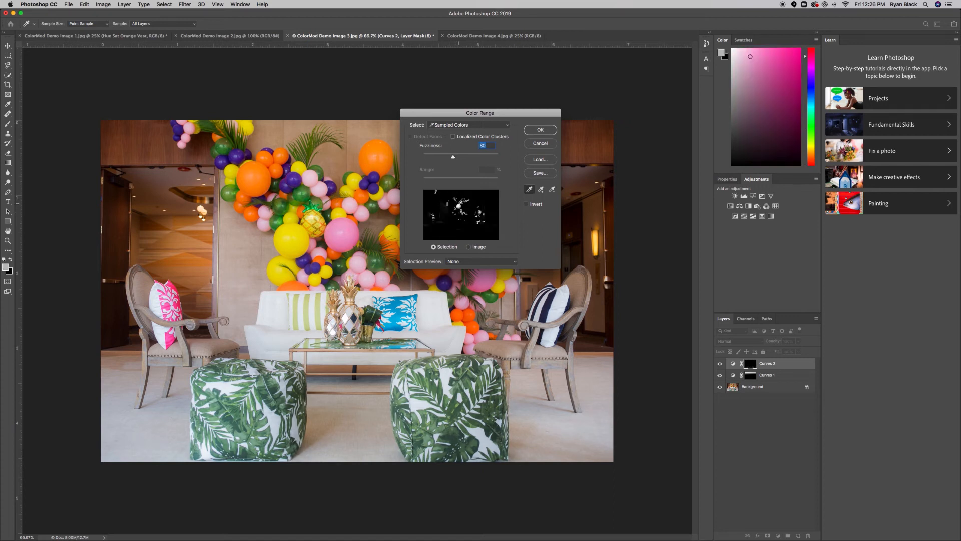
click(457, 203)
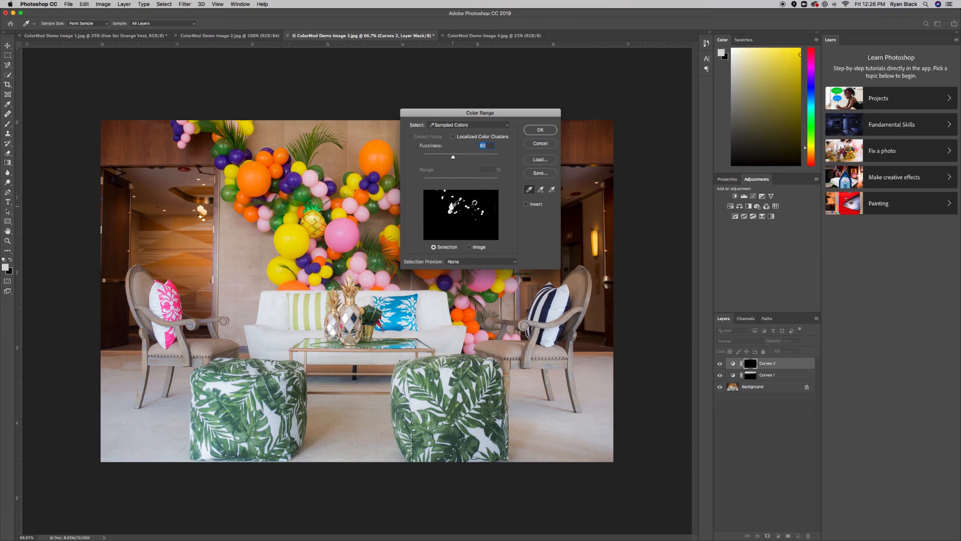
drag(453, 156, 468, 166)
click(532, 131)
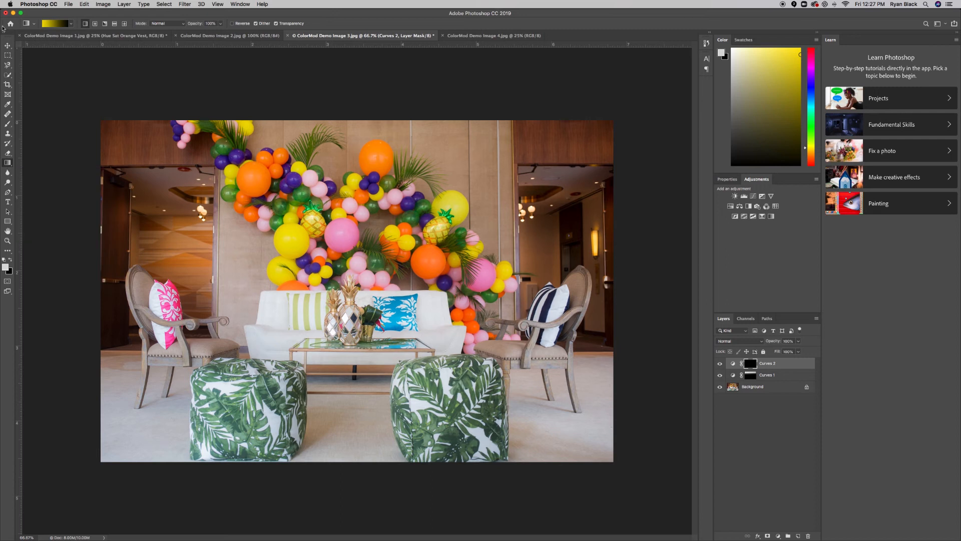
click(8, 47)
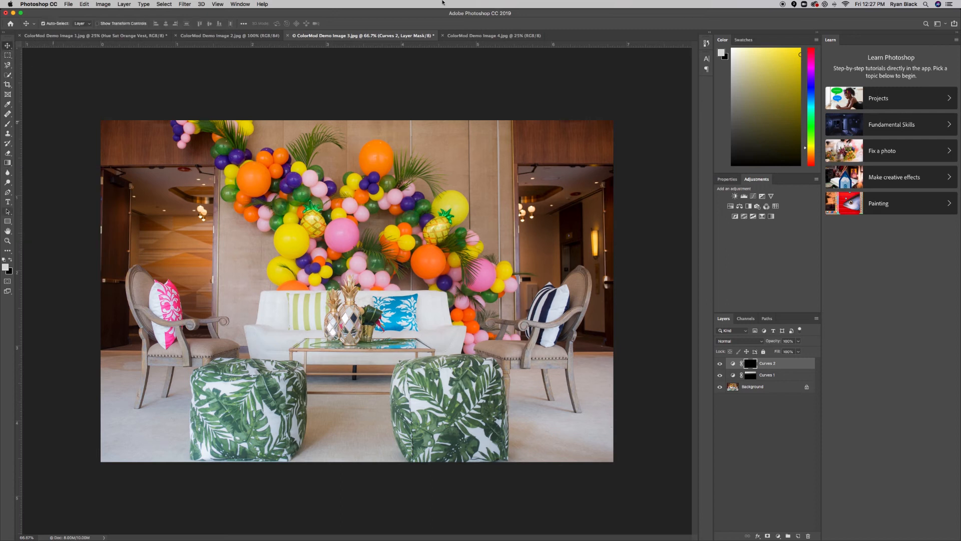
click(165, 4)
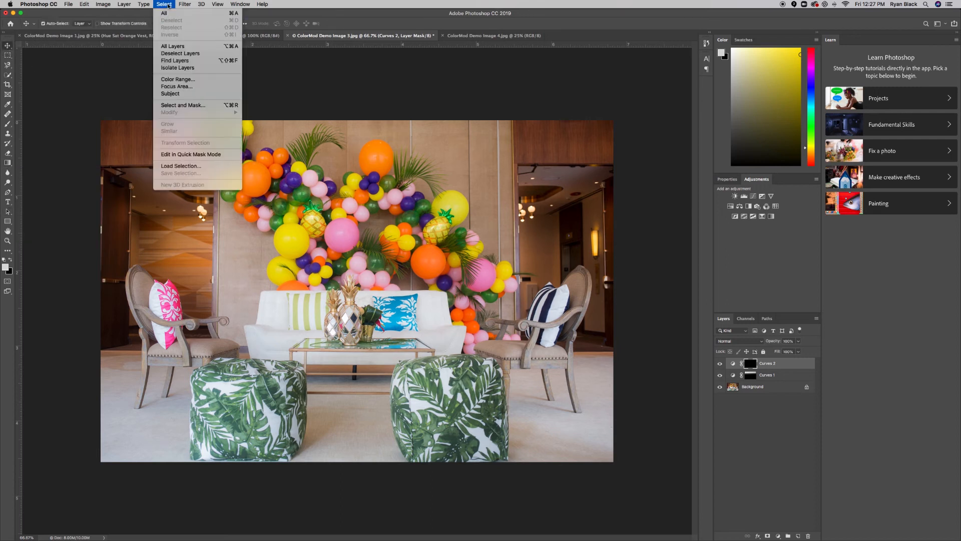
click(178, 81)
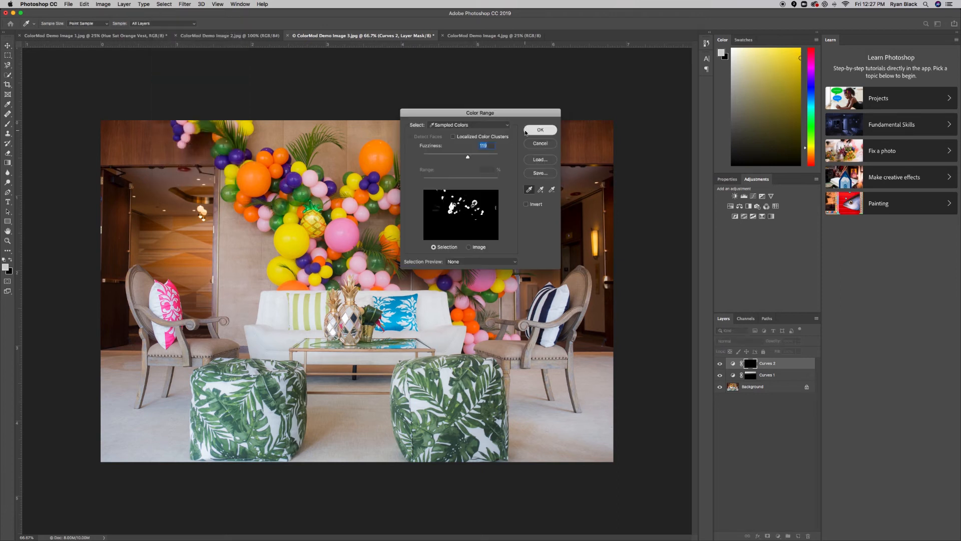
click(526, 132)
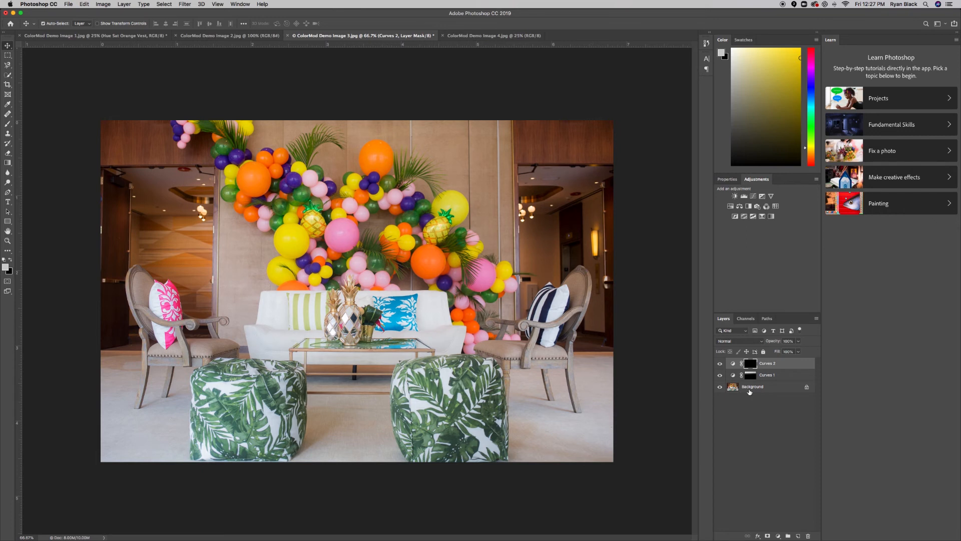
Step: Select the yellow balloons on the Background layer with Color Range, using the sampled yellow and Fuzziness 119
click(749, 391)
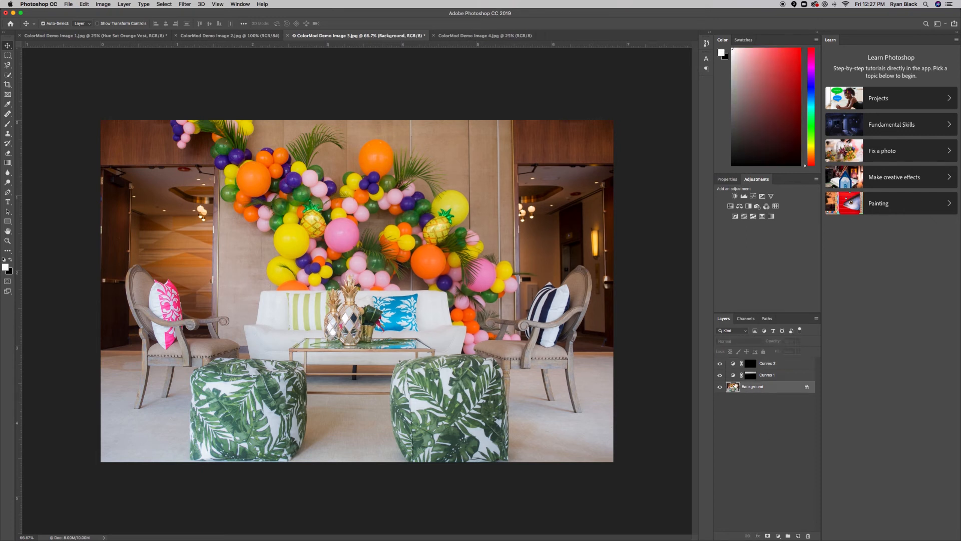
click(159, 4)
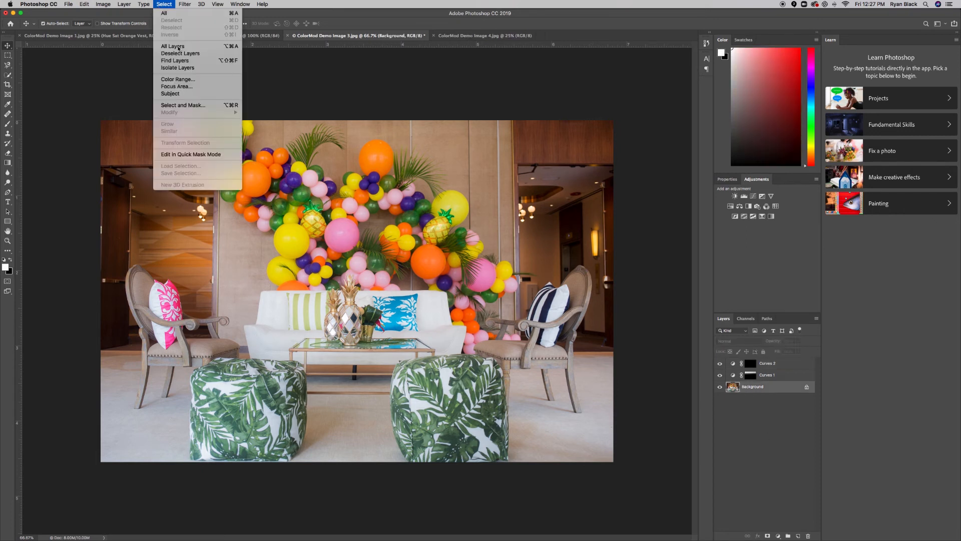
click(175, 80)
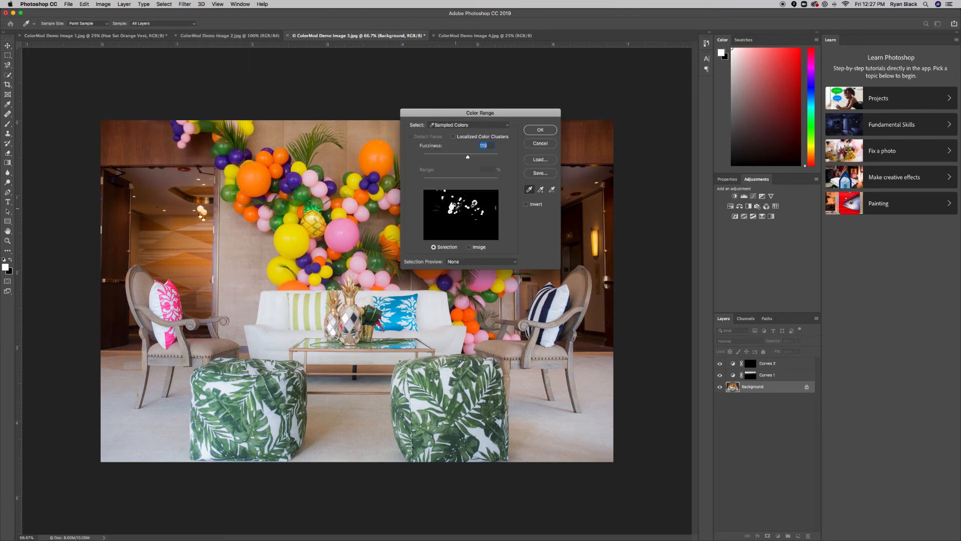
click(535, 131)
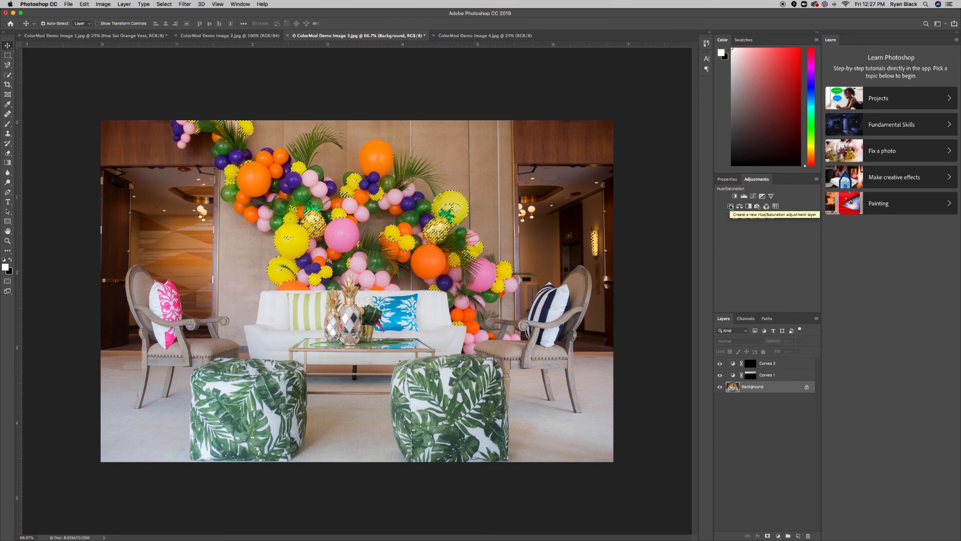
Step: Add a Hue/Saturation adjustment layer from the yellow balloon selection and set its Hue to -7
click(731, 206)
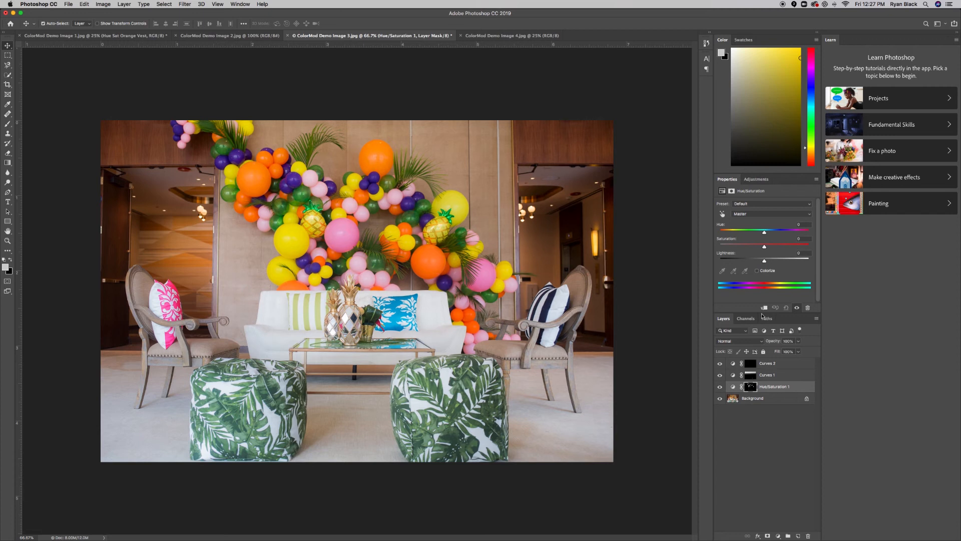
drag(766, 233, 759, 243)
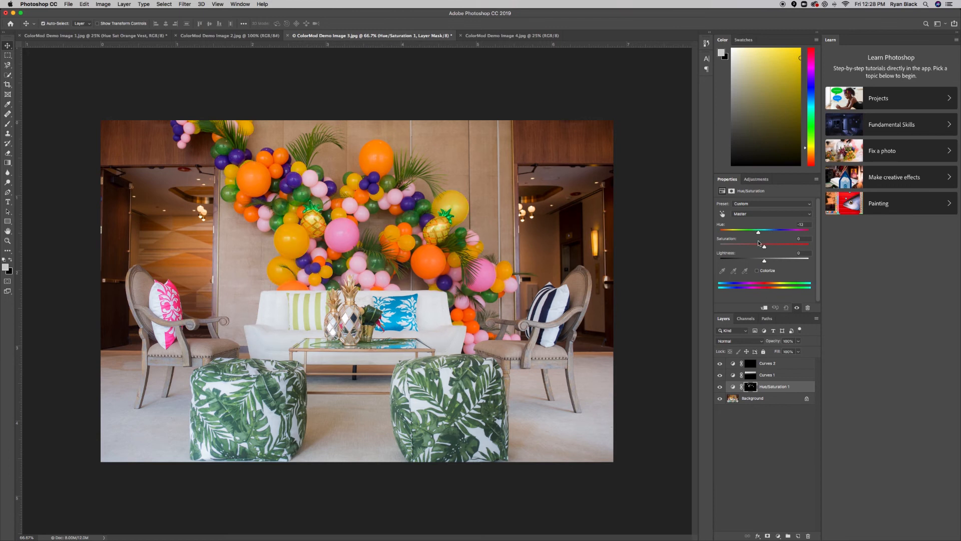
drag(760, 244, 761, 242)
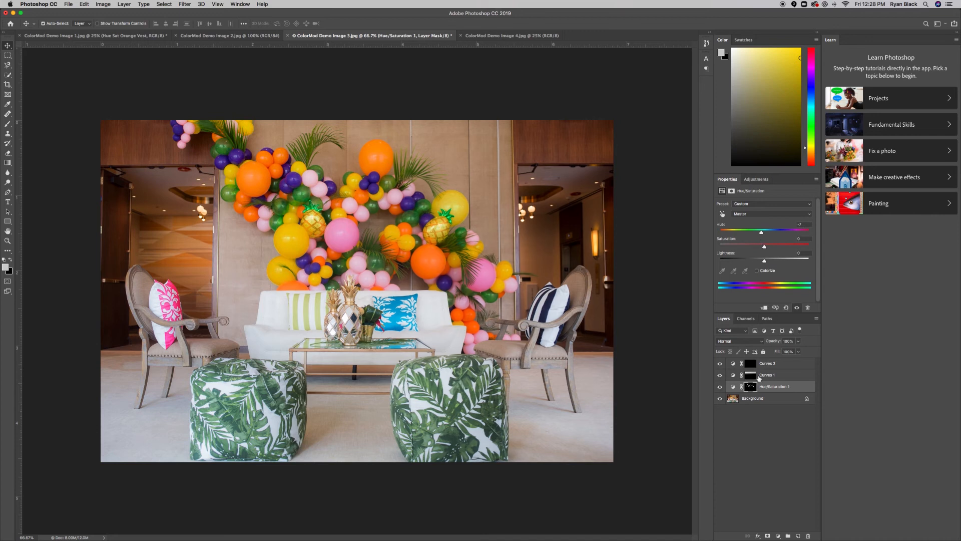
Step: Hide and show the Hue/Saturation 1 layer to compare the balloons before and after the hue shift
click(720, 387)
click(721, 387)
click(720, 387)
Step: Add a Photo Filter adjustment layer above Curves 2, using Cooling Filter (82) at 13% density
click(766, 364)
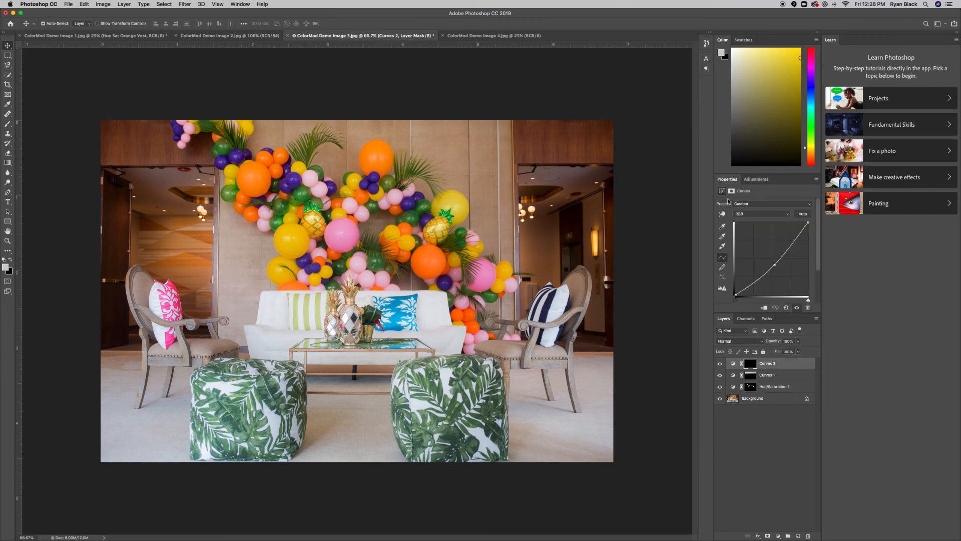
click(755, 179)
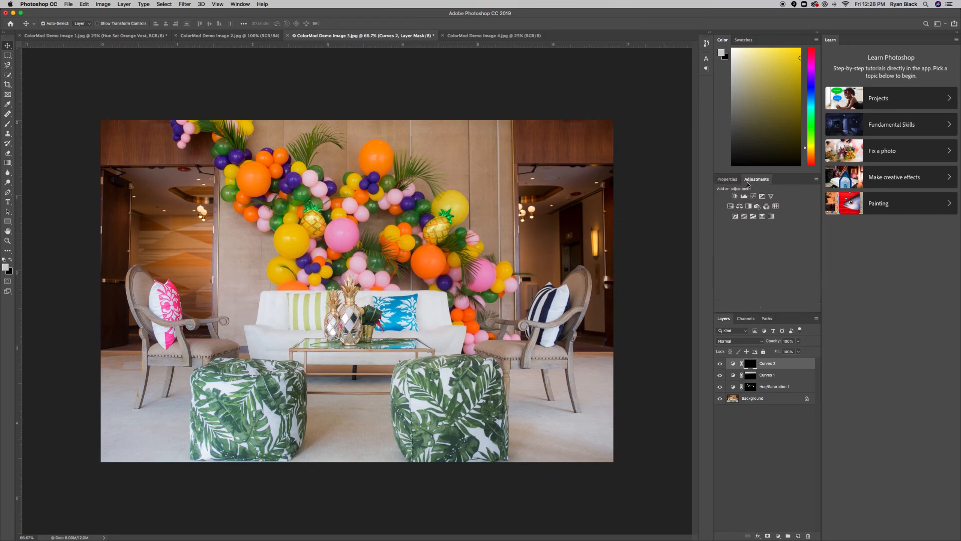
click(757, 206)
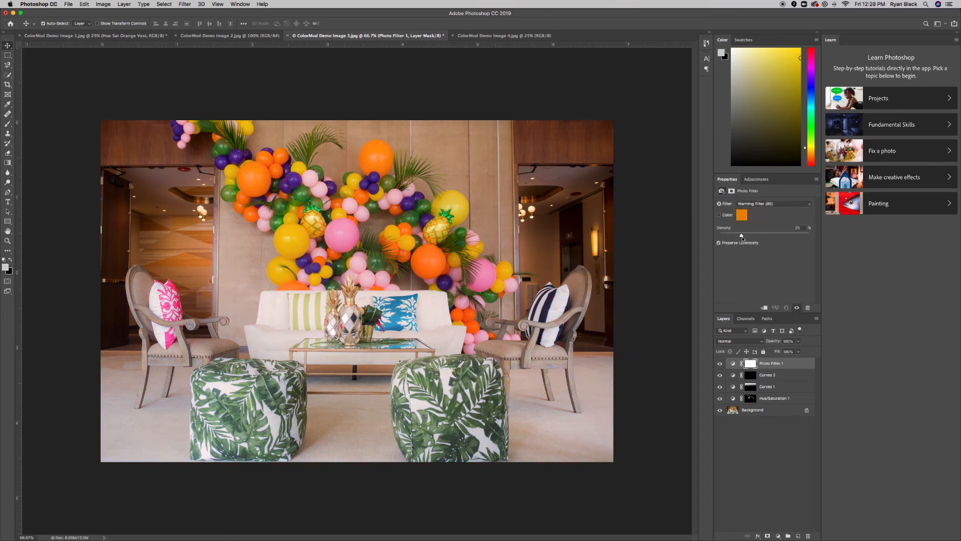
click(758, 205)
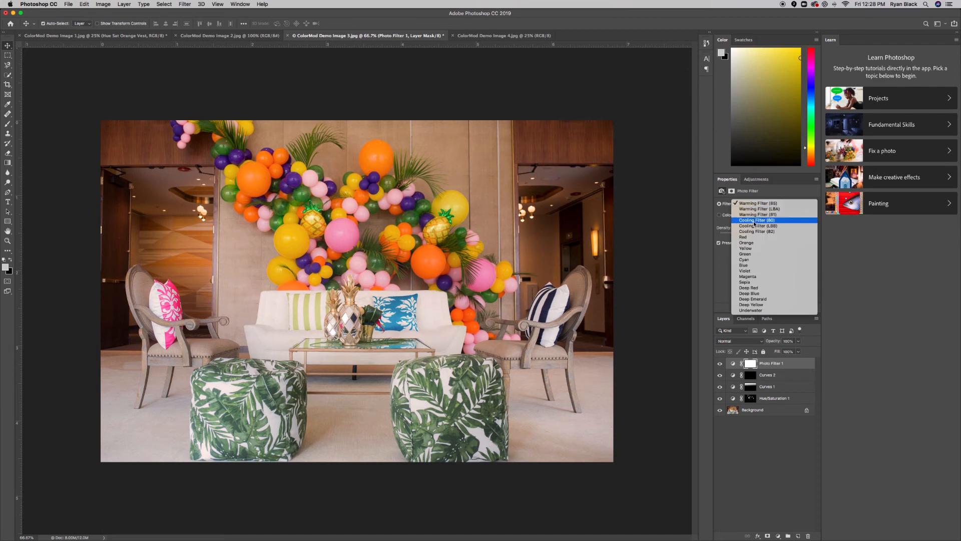
click(754, 235)
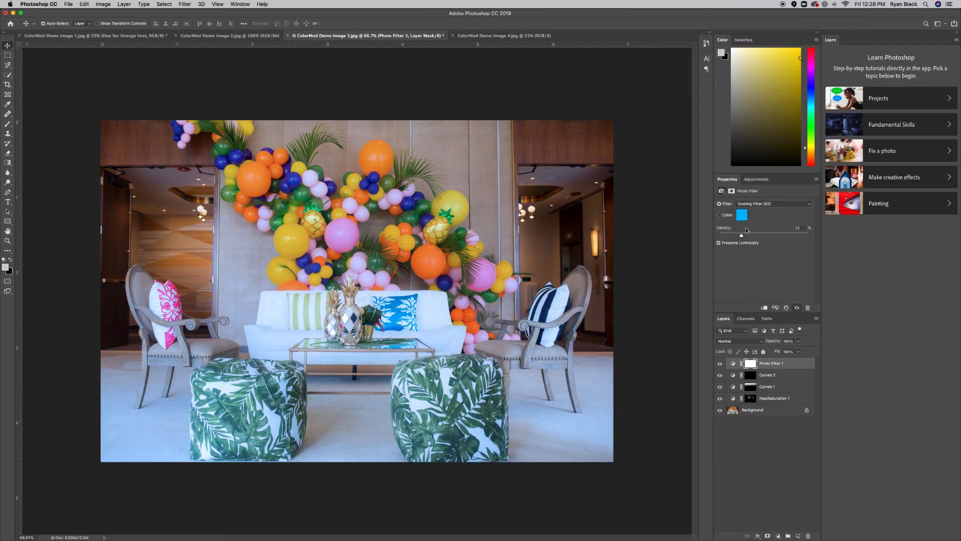
drag(742, 235, 732, 242)
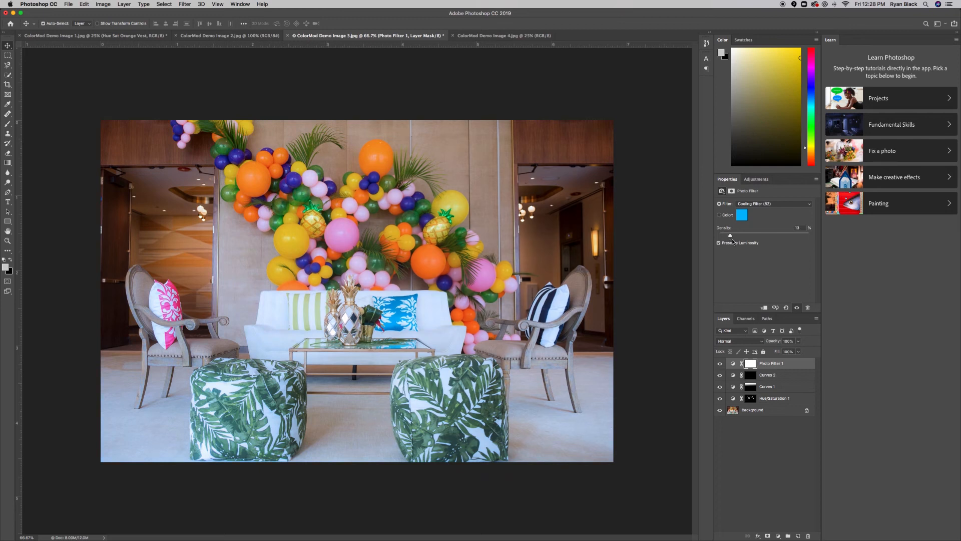
Step: Try the Magenta photo filter at 27% density, toggling Preserve Luminosity off and back on
click(752, 203)
click(752, 248)
drag(731, 236, 802, 244)
mouse_move(741, 245)
mouse_down()
mouse_move(724, 243)
mouse_move(747, 245)
mouse_up()
click(730, 245)
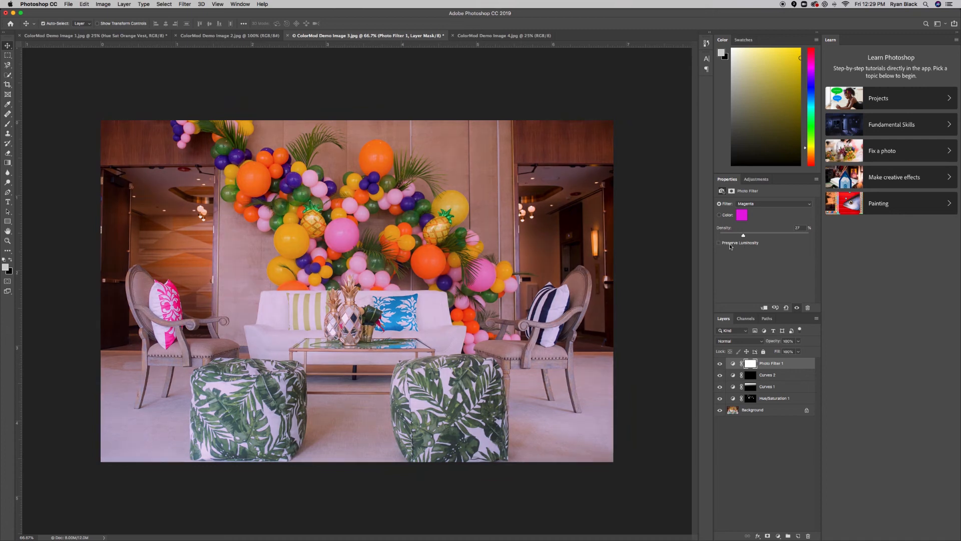
click(730, 244)
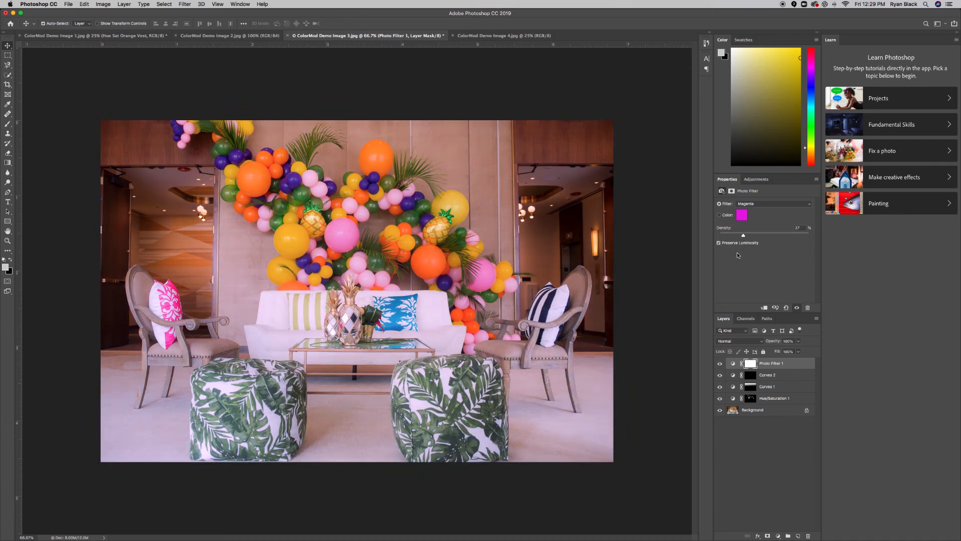
Step: Reduce the Photo Filter 1 layer's opacity to 24% and change its filter to Orange after trying Deep Red
click(798, 352)
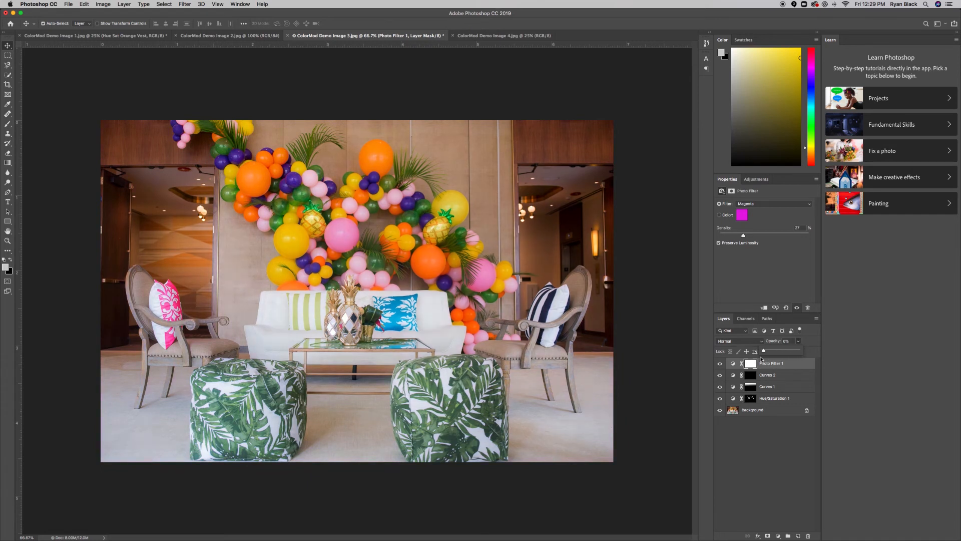
click(742, 204)
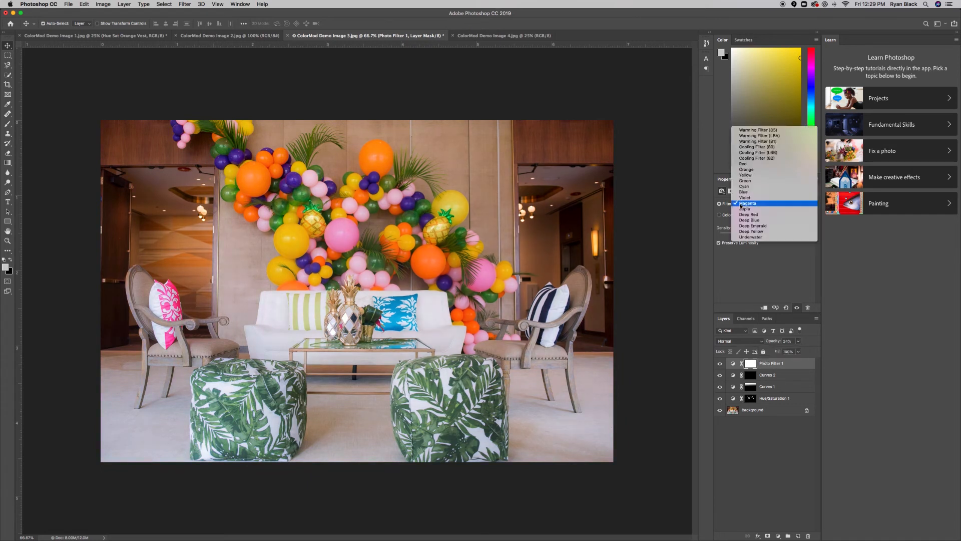
click(746, 216)
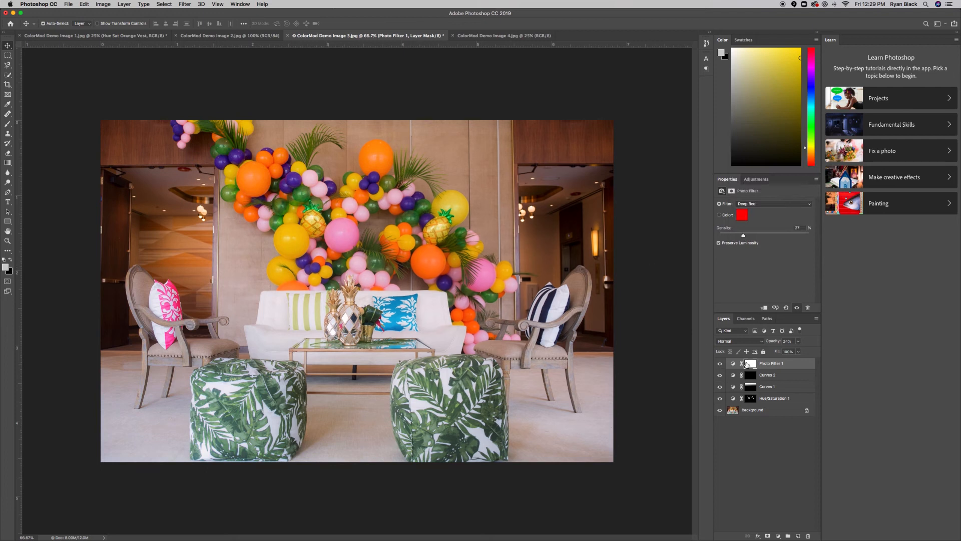
click(748, 205)
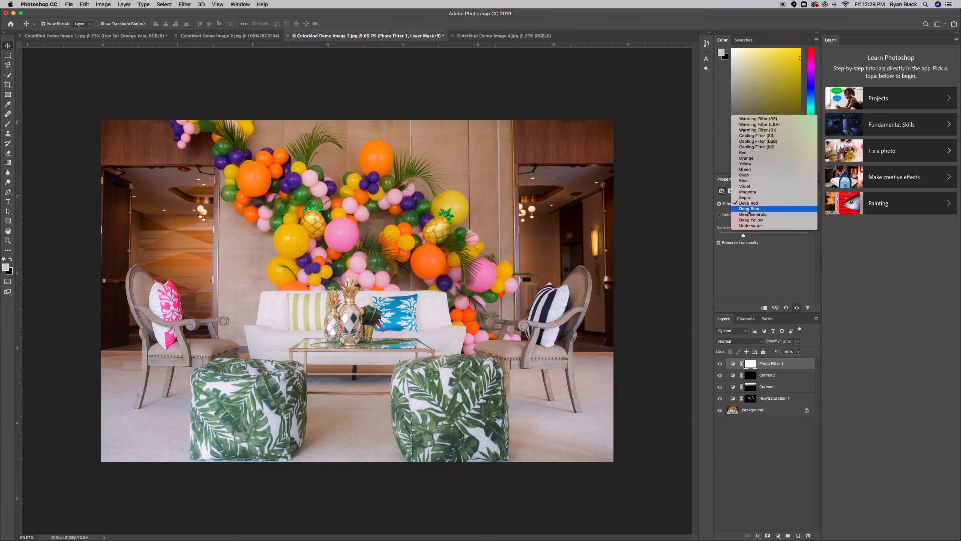
click(745, 159)
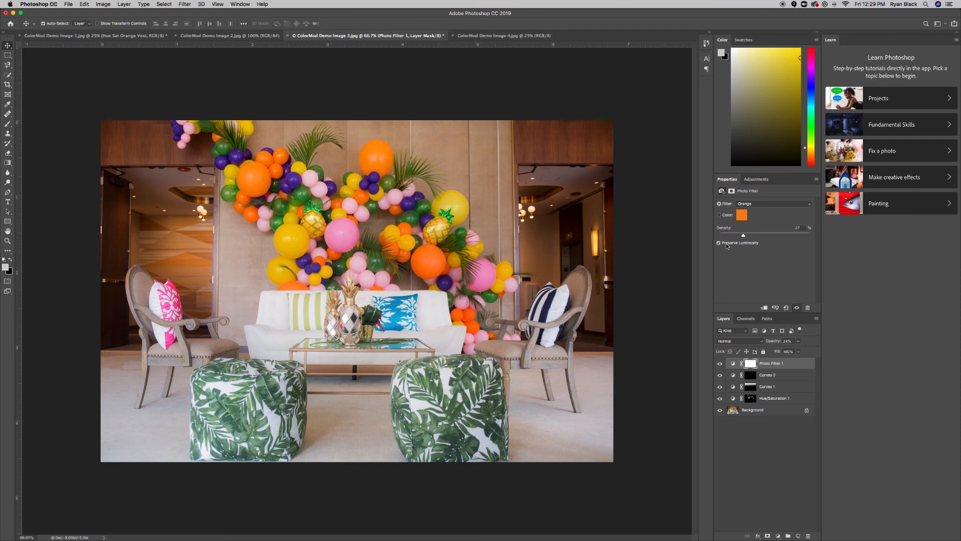
Step: Compare the Orange filter with Preserve Luminosity off and on, leaving it on, and raise the density to 64%
click(727, 245)
click(740, 244)
click(739, 245)
click(725, 245)
Step: Fine-tune the Photo Filter 1 layer's opacity down to a subtle warm tint
click(798, 351)
mouse_move(789, 352)
mouse_down()
mouse_move(818, 352)
mouse_move(774, 358)
mouse_up()
drag(786, 357, 779, 359)
drag(790, 353, 786, 356)
drag(787, 358, 779, 393)
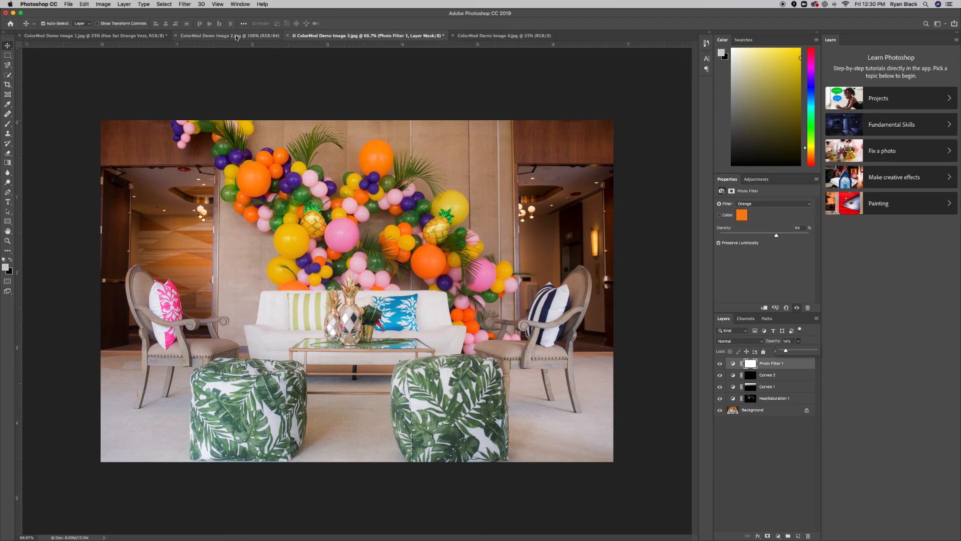
Step: In ColorMod Demo Image 2.jpg, select the man's blue suit with Color Range, reducing Fuzziness to about 98
click(220, 36)
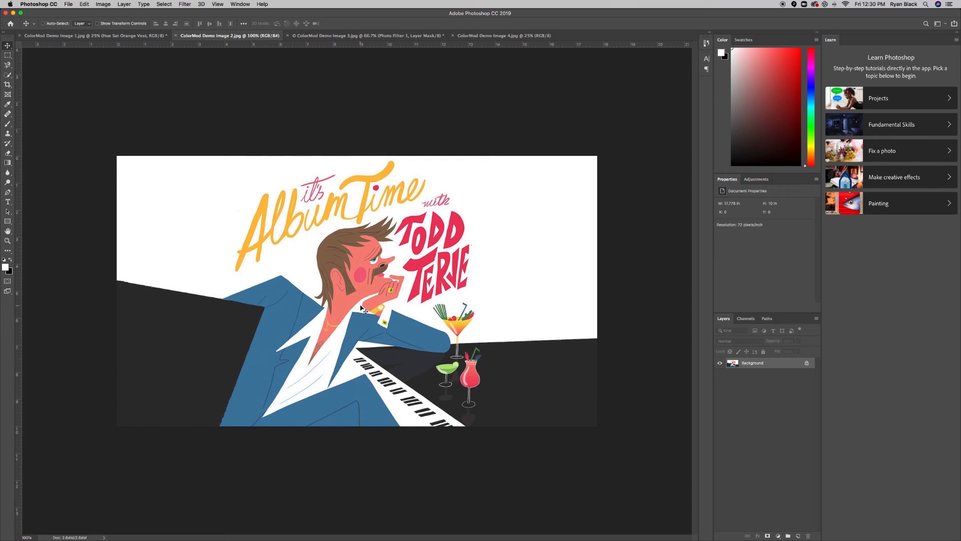
key(super+minus)
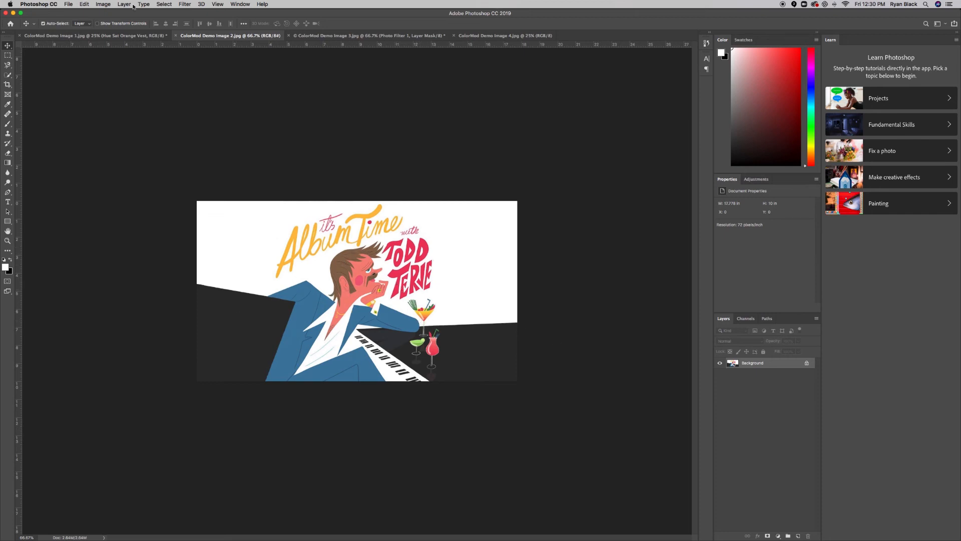
click(164, 4)
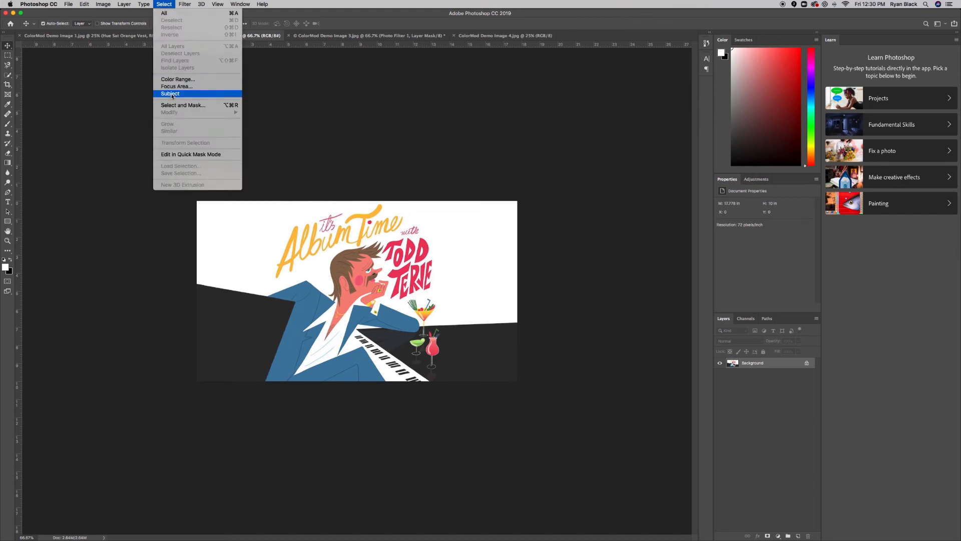
click(178, 80)
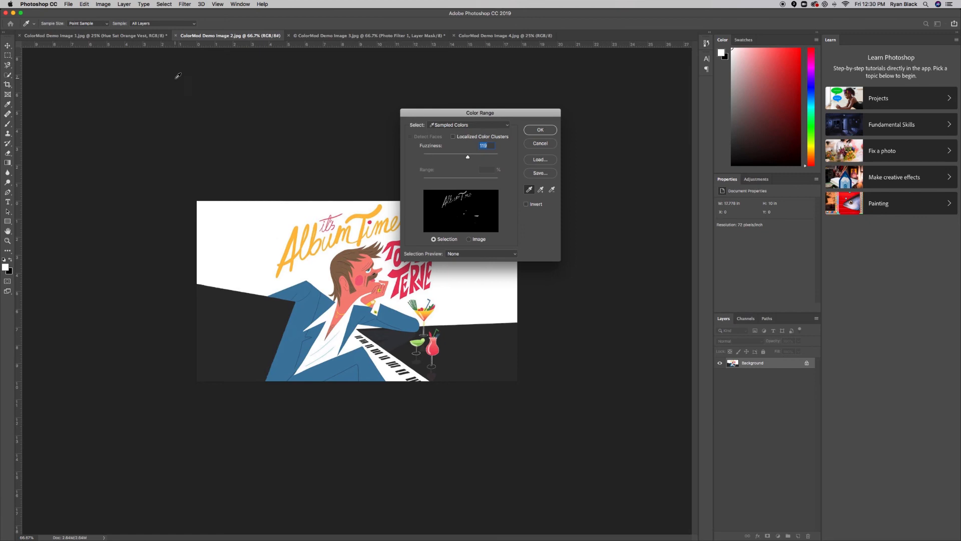
click(450, 208)
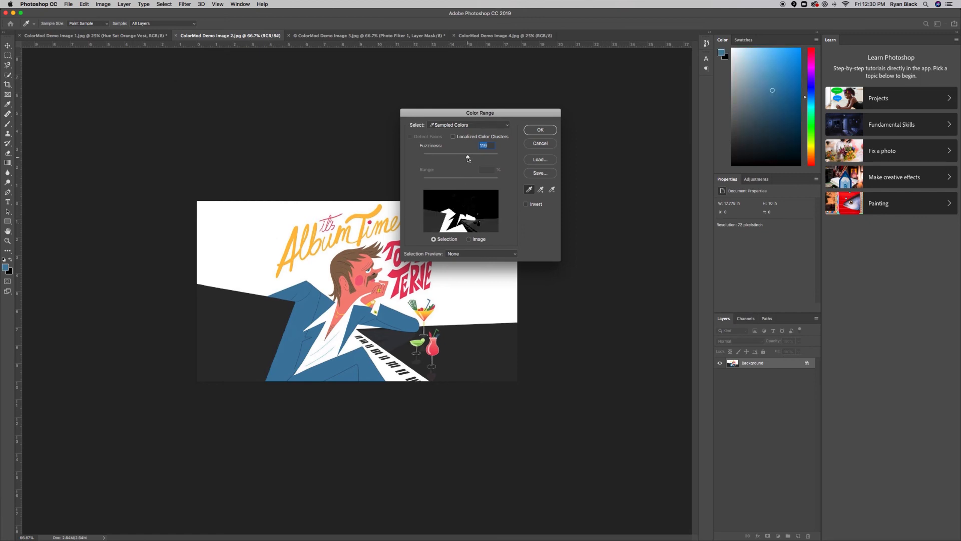
drag(468, 160, 463, 160)
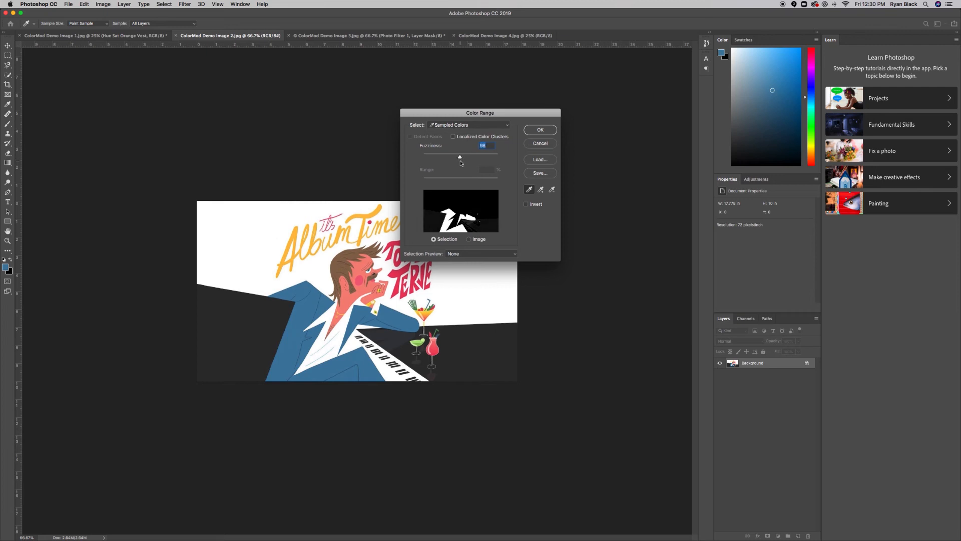
click(541, 134)
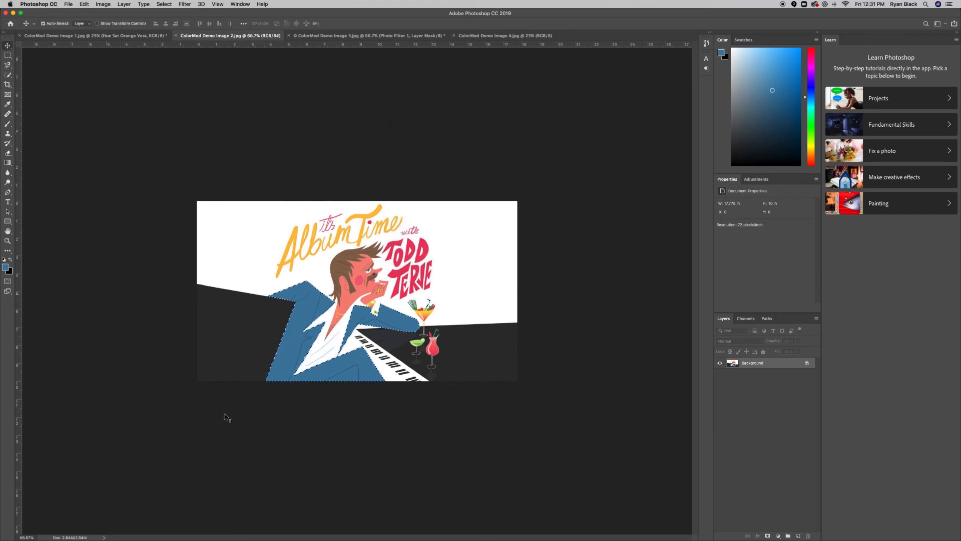
Step: Recolor the selected suit pale aqua with a Hue/Saturation layer: Hue -22, Saturation +33, Lightness +58
click(754, 180)
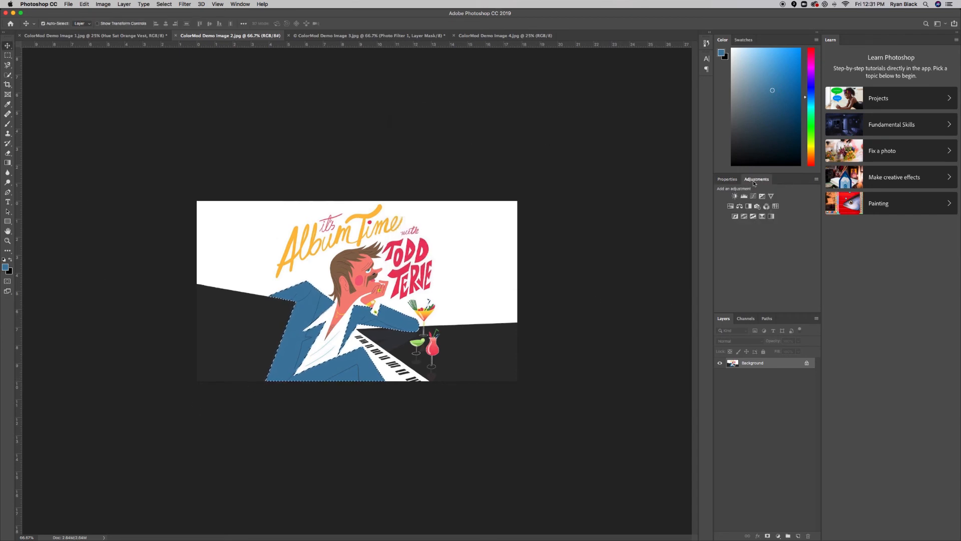
click(731, 211)
drag(765, 235, 791, 264)
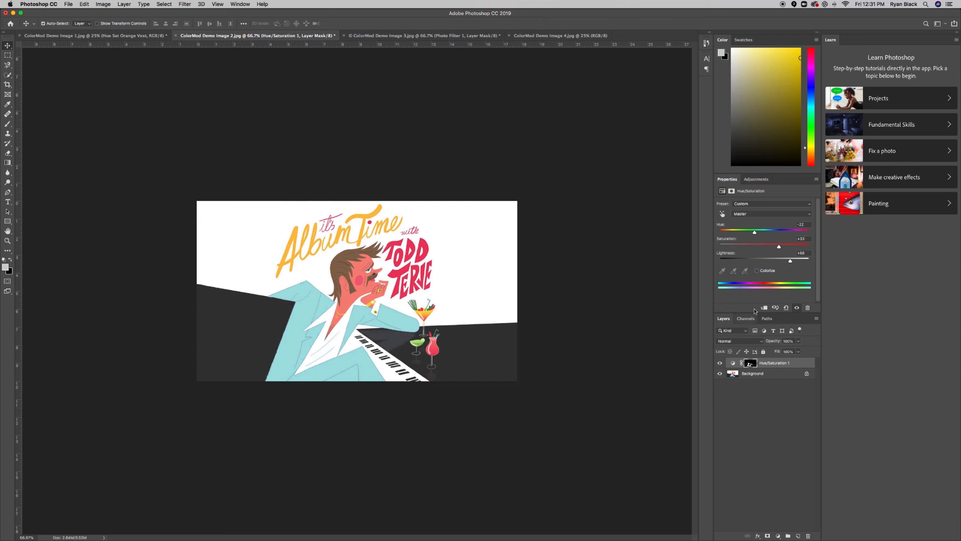
click(757, 180)
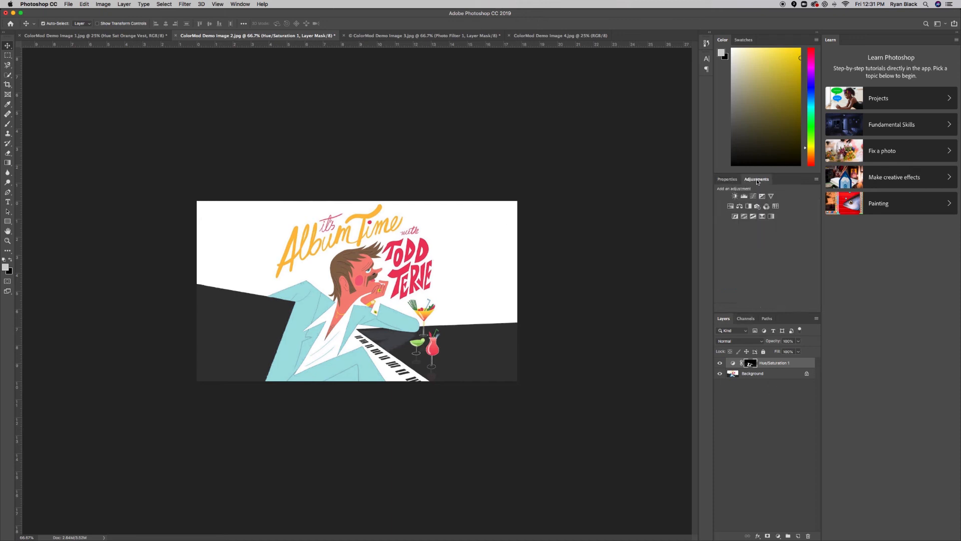
Step: Shift the illustration's reds toward magenta with a new Hue/Saturation layer on the Reds range: Hue about -23, Saturation -27
click(729, 207)
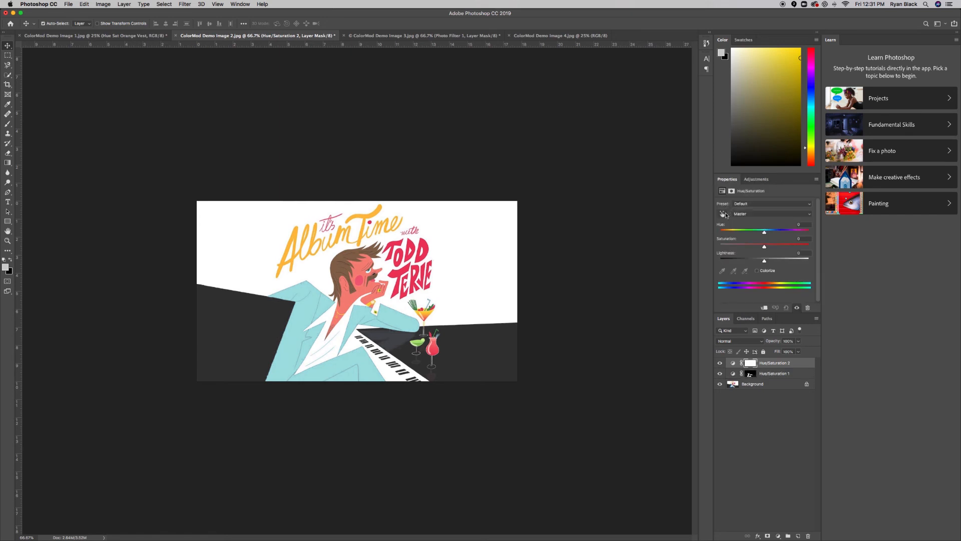
click(749, 214)
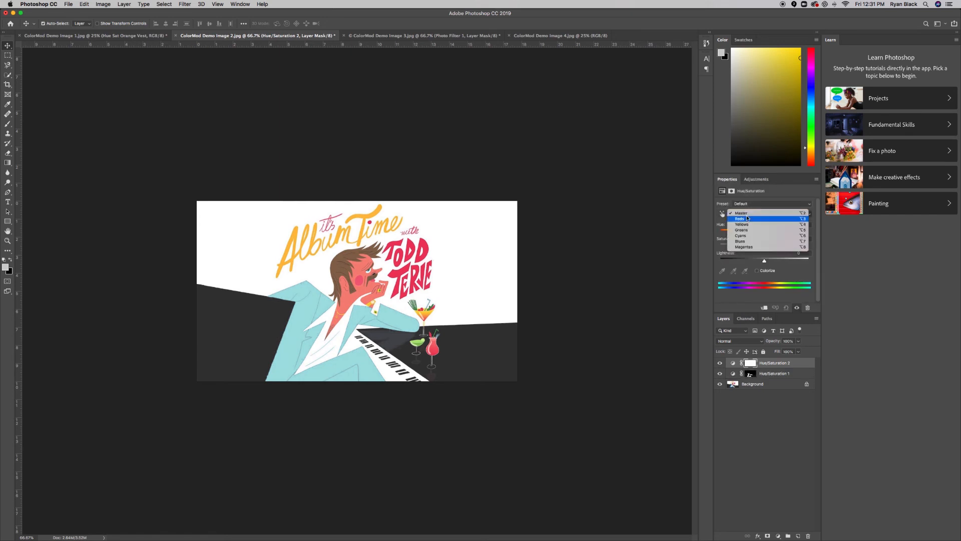
click(747, 218)
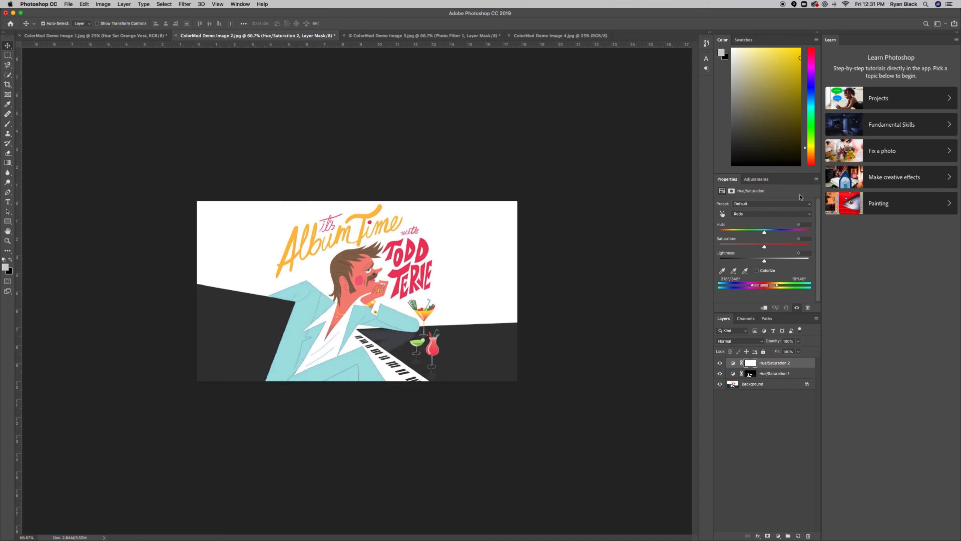
drag(765, 234, 753, 254)
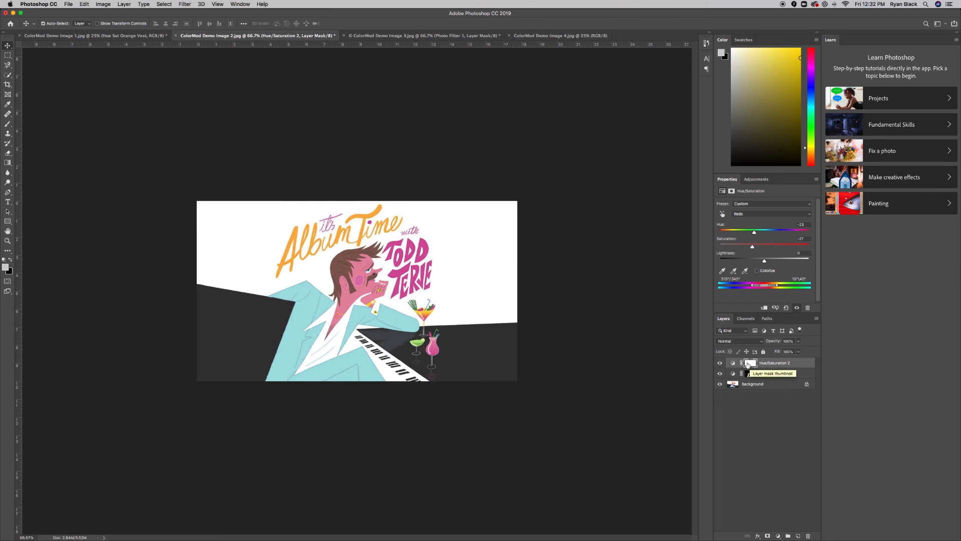
Step: Mask the reds adjustment off the man's face, hand and neck by brushing black over the skin on the Hue/Saturation 2 mask
key(b)
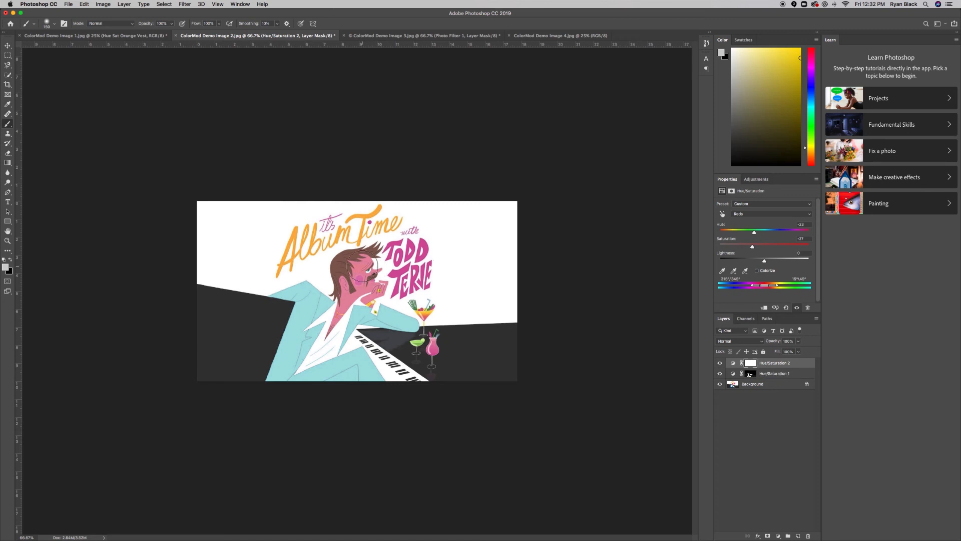
click(7, 268)
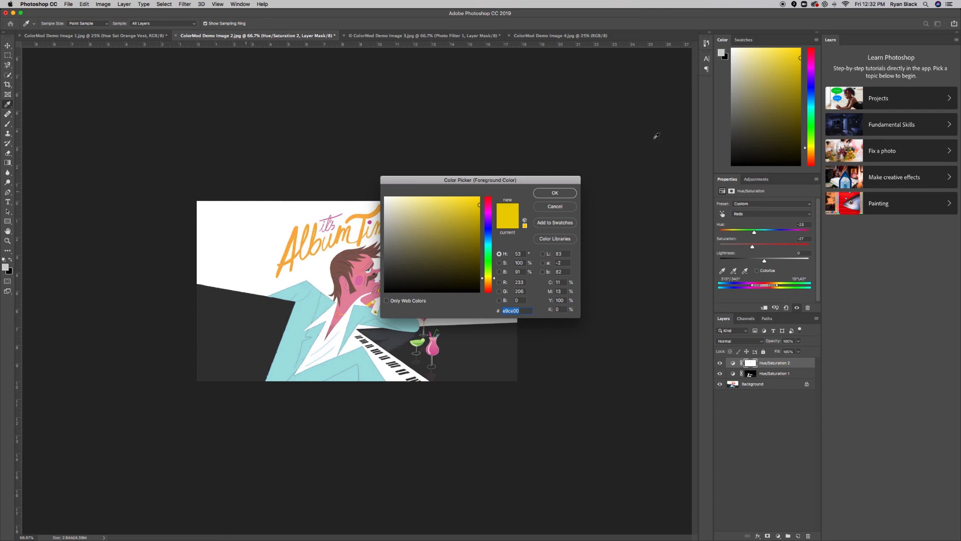
click(383, 198)
drag(383, 197, 377, 190)
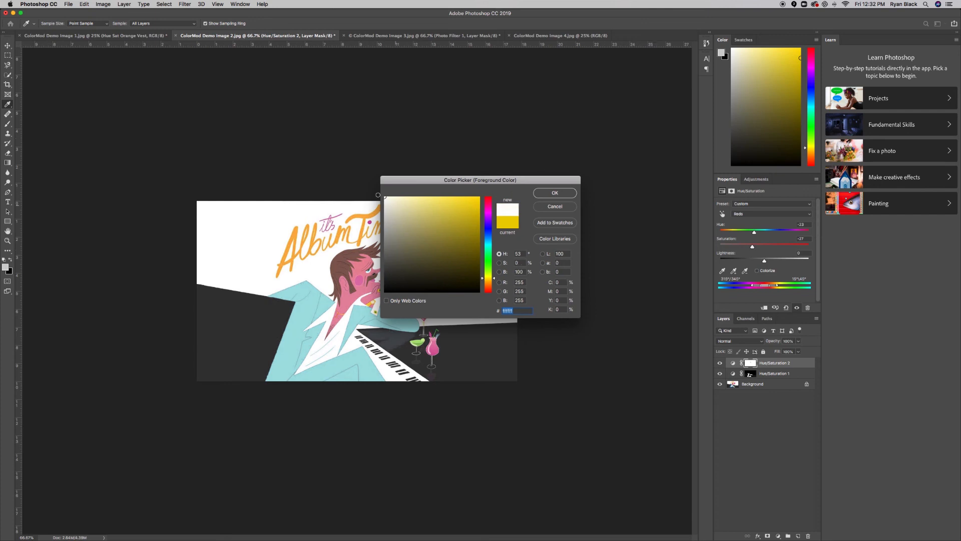
click(547, 193)
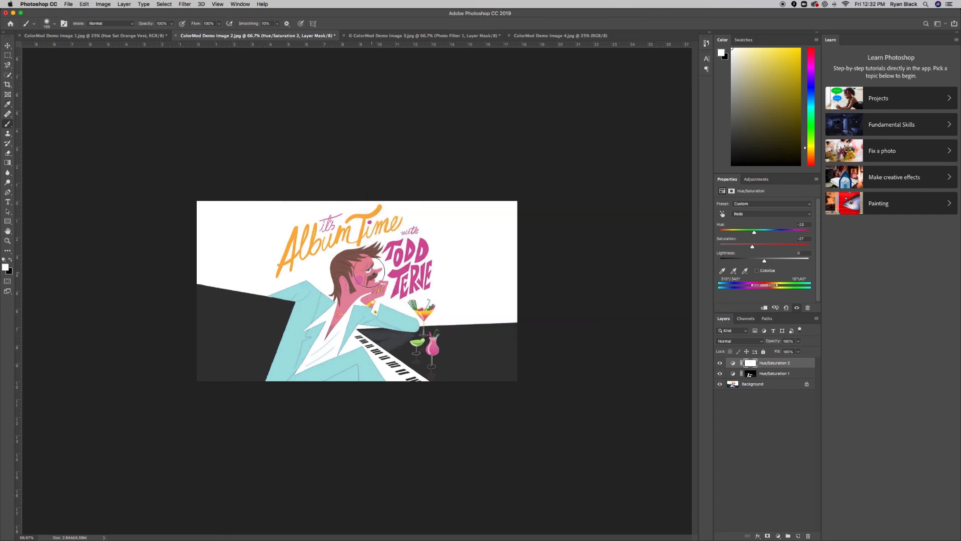
key(x)
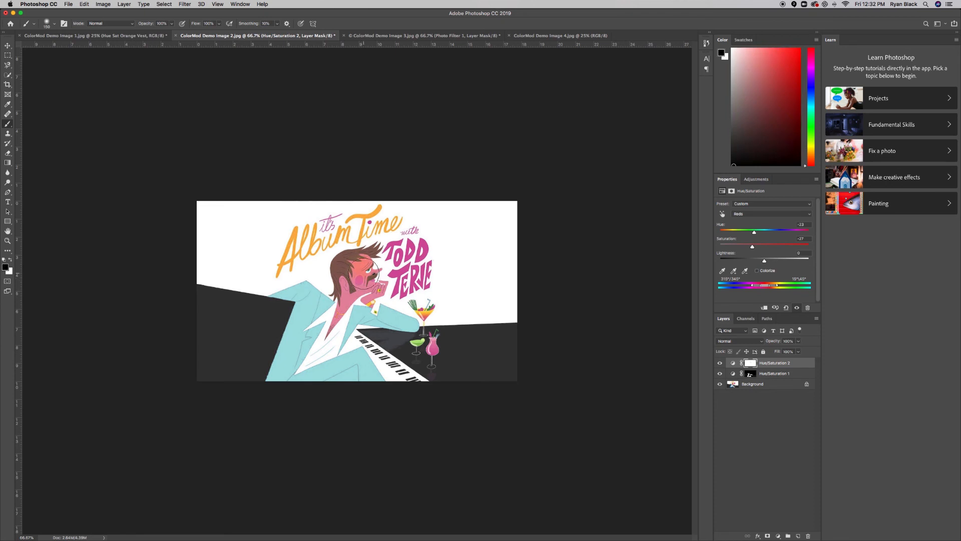
mouse_move(373, 287)
mouse_down()
mouse_move(368, 266)
mouse_move(359, 313)
mouse_move(331, 330)
mouse_move(345, 288)
mouse_move(373, 288)
mouse_up()
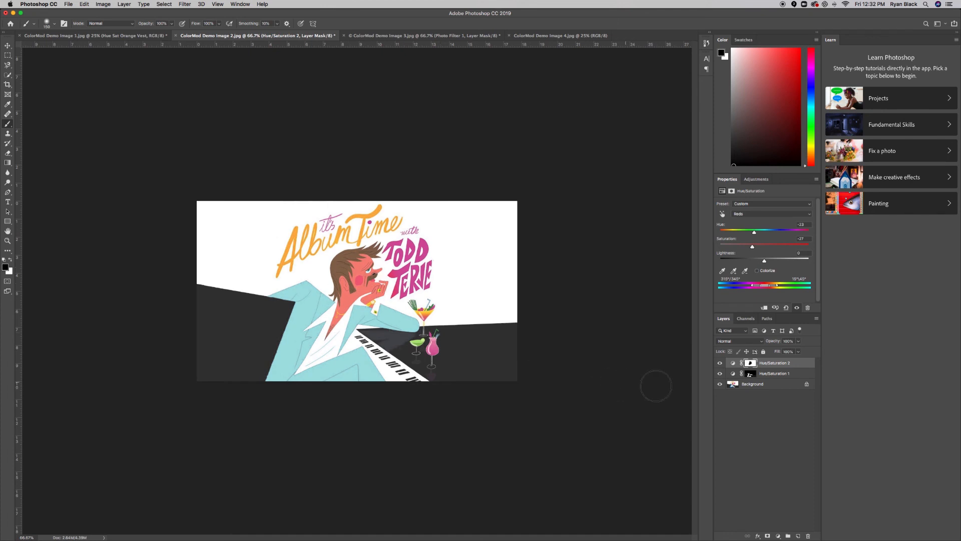
Step: Compare the illustration with and without its adjustment layers by toggling every layer except the Background
alt+click(720, 384)
alt+click(720, 384)
alt+click(720, 385)
alt+click(720, 385)
Step: In ColorMod Demo Image 4.jpg, select the blue sky with Color Range by sampling its blue, keeping Fuzziness at 98
click(41, 36)
click(556, 35)
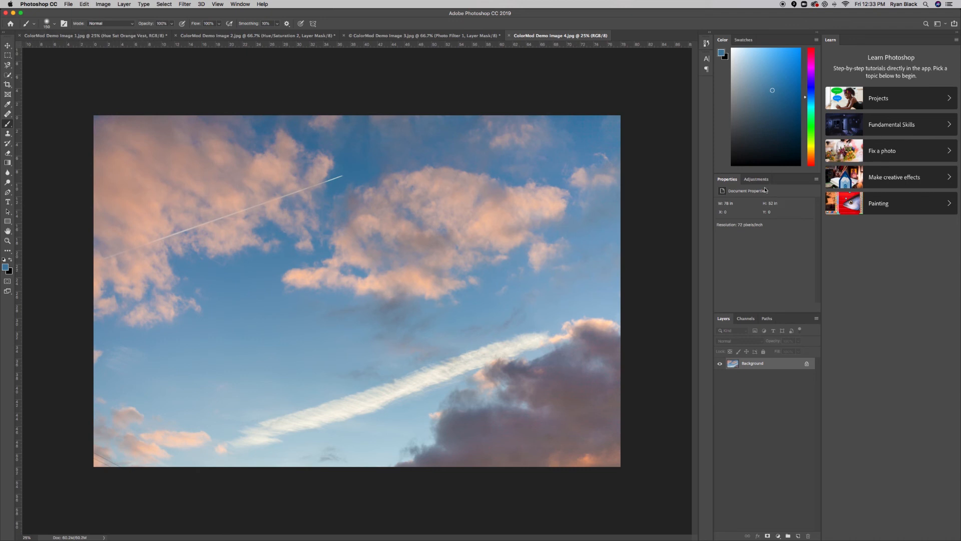
click(163, 3)
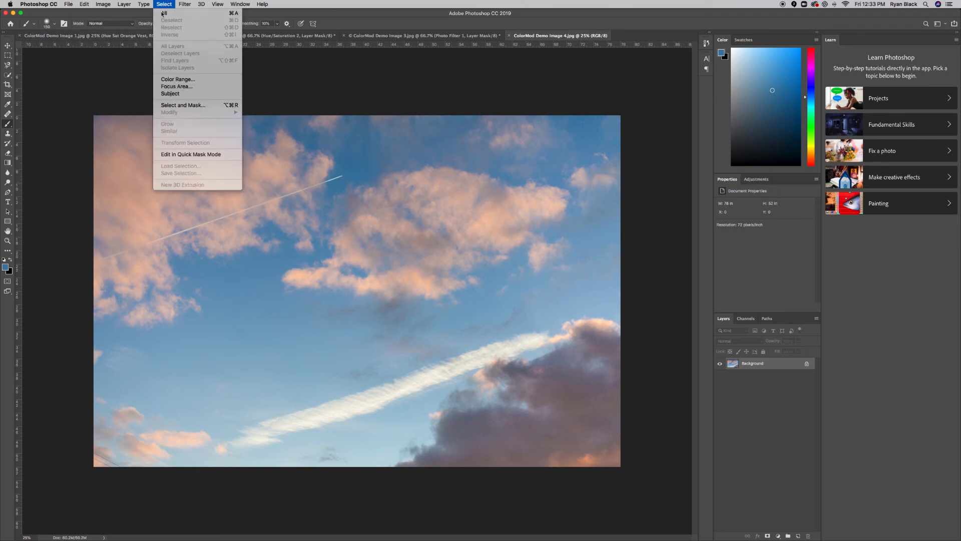
click(176, 82)
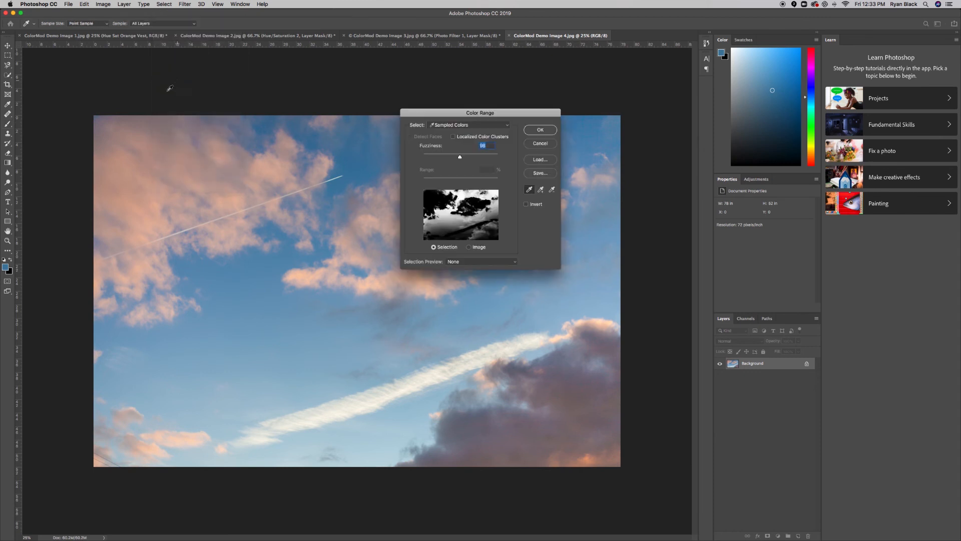
click(447, 216)
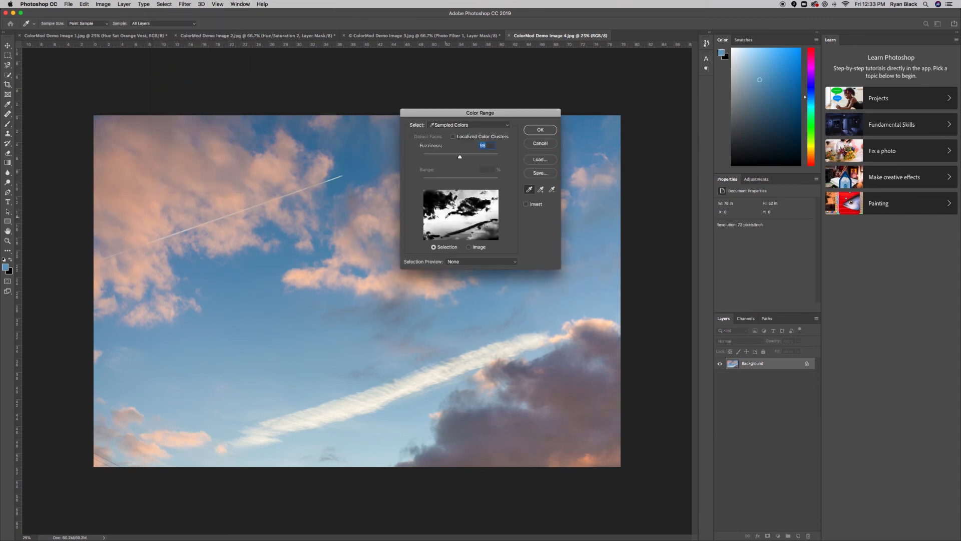
click(449, 214)
click(447, 216)
click(448, 215)
click(541, 130)
key(b)
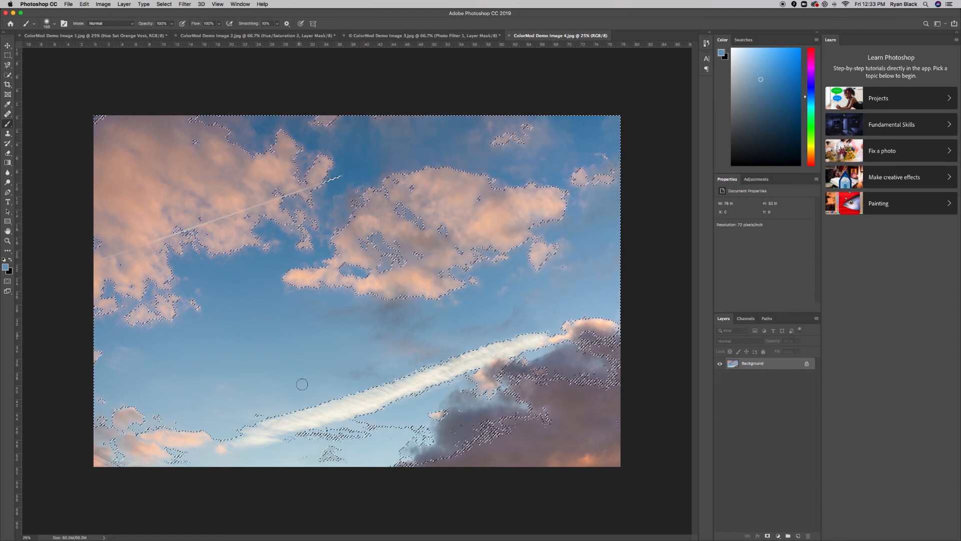
Step: Turn the selected sky teal with a Hue/Saturation layer set to Hue -24
click(756, 179)
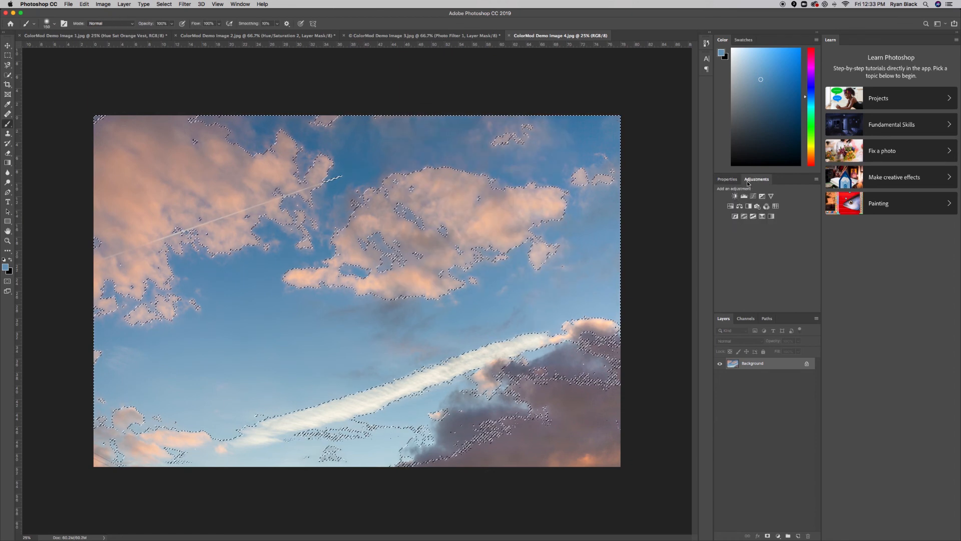
click(731, 207)
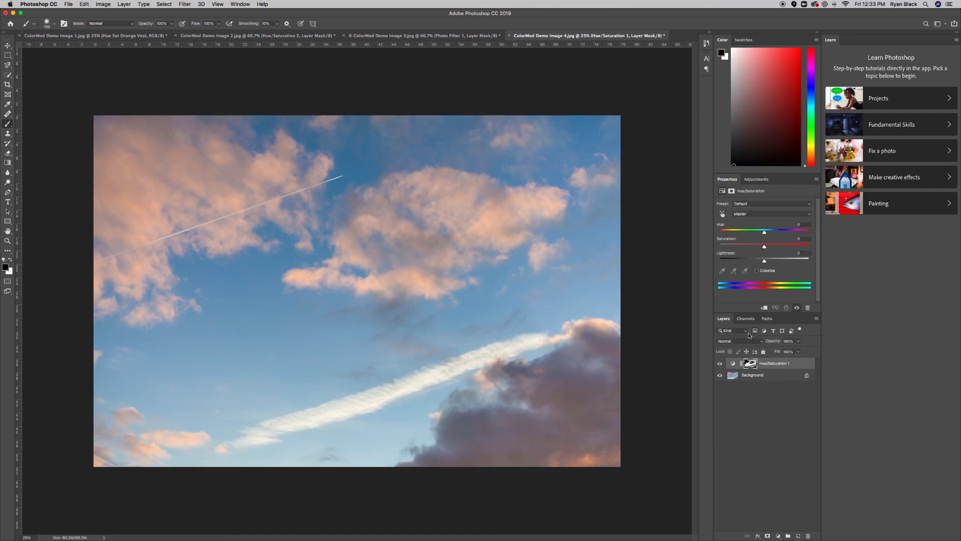
mouse_move(765, 236)
mouse_down()
mouse_move(777, 239)
mouse_move(756, 242)
mouse_up()
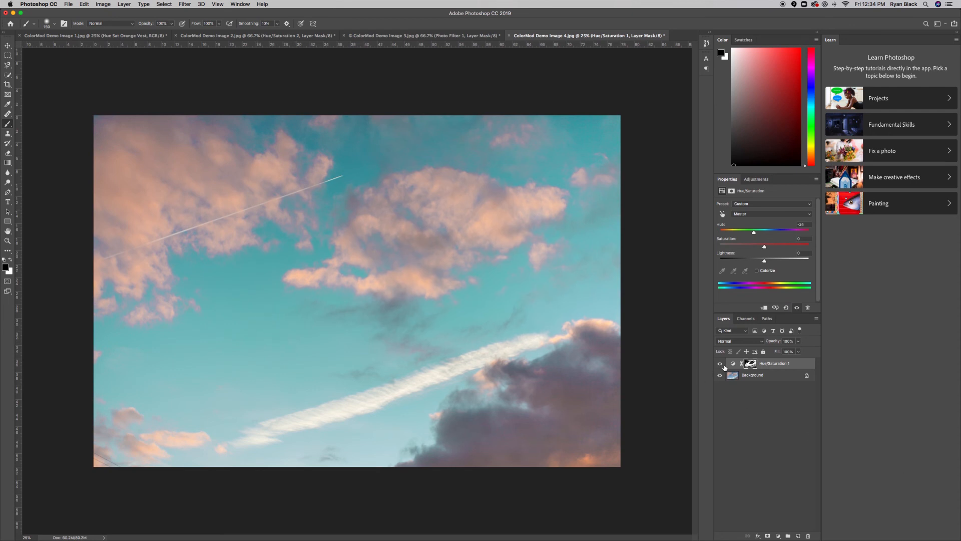
Step: Add a Hue/Saturation layer directly above the Background and raise the Reds saturation to about +43 to intensify the clouds
click(746, 379)
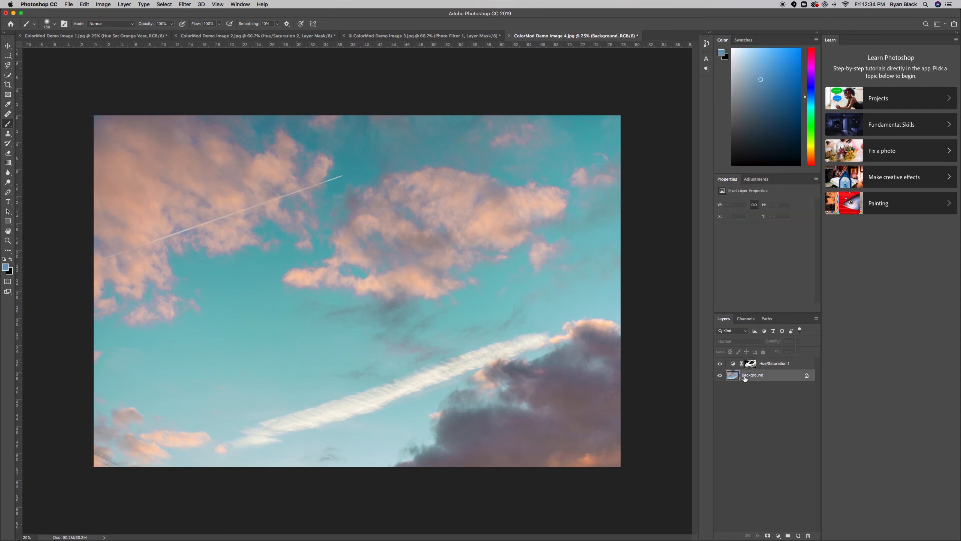
click(754, 180)
click(731, 205)
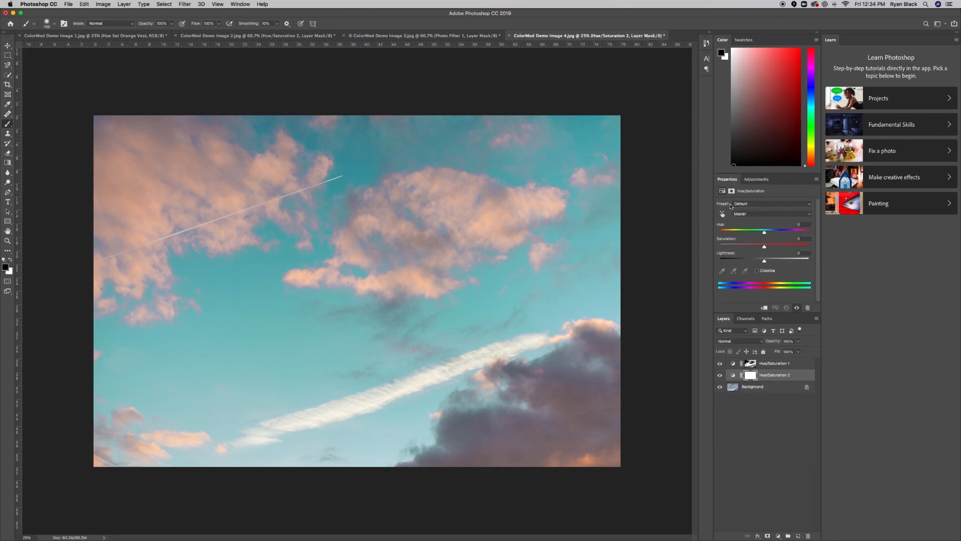
click(752, 214)
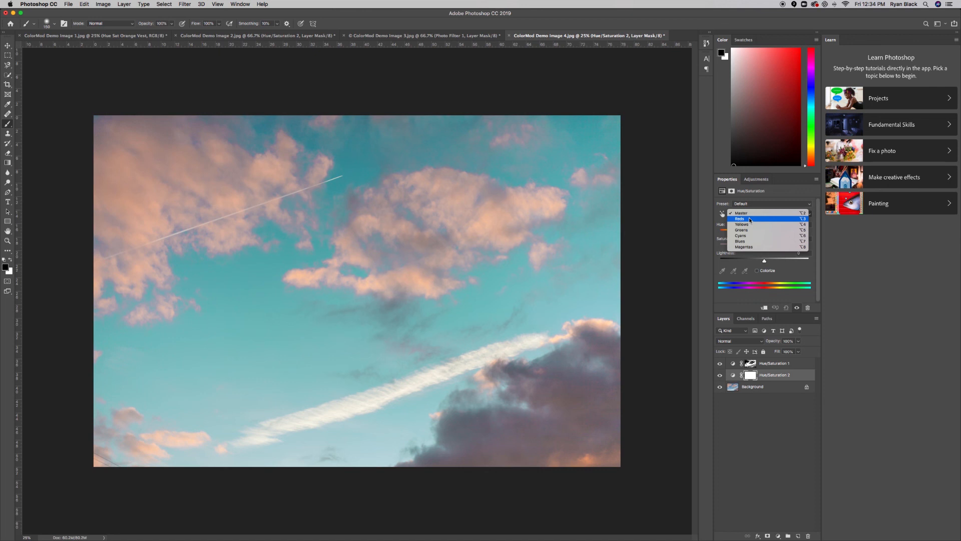
click(749, 219)
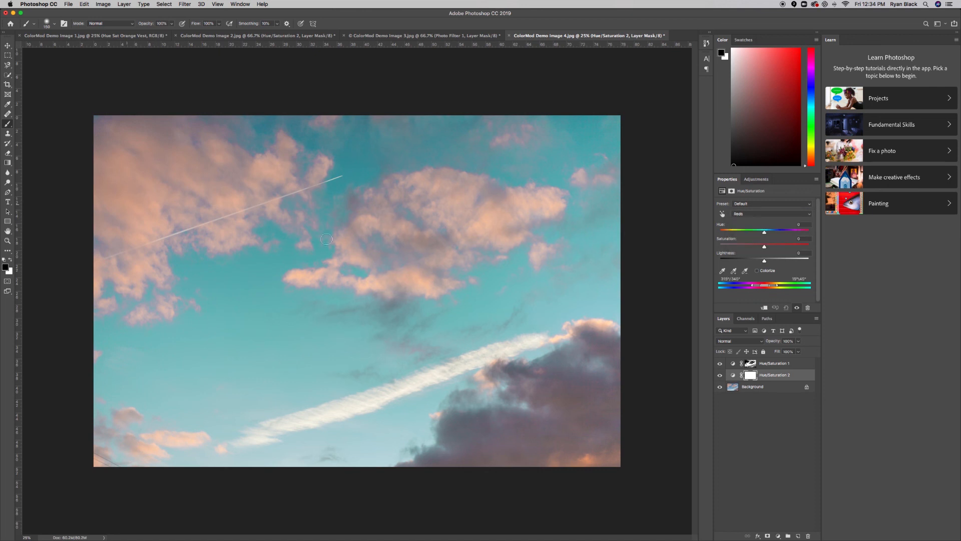
drag(764, 247, 820, 262)
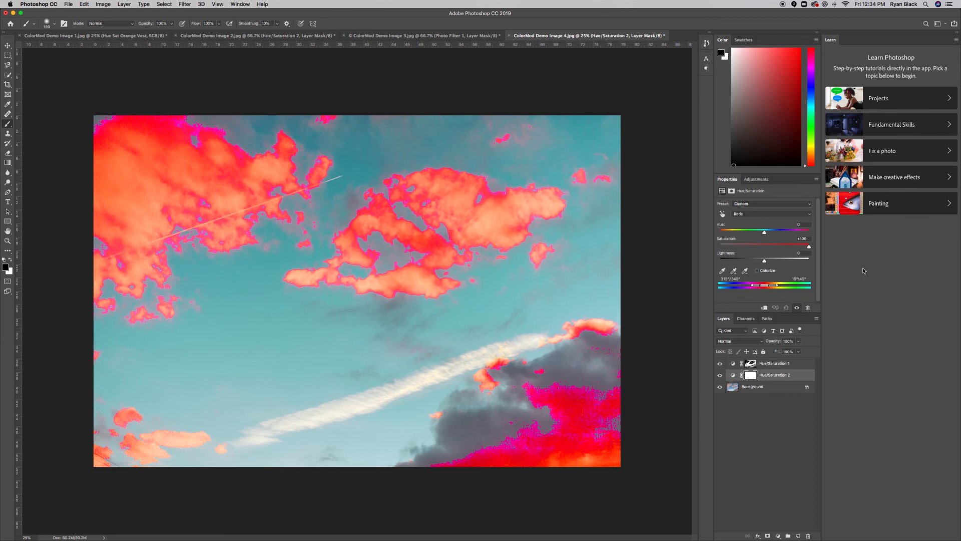
drag(839, 274, 791, 276)
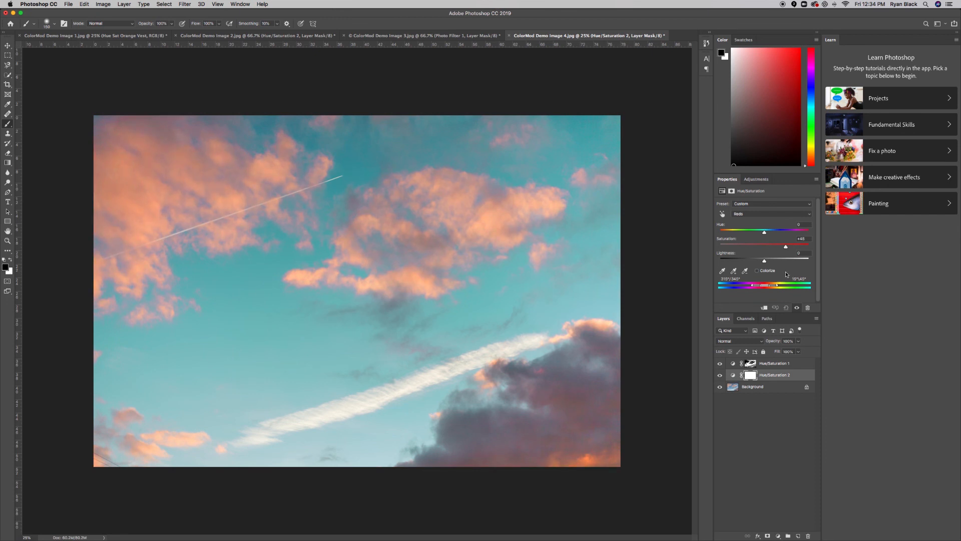
drag(784, 273, 783, 265)
Step: Shift the clouds' Reds toward coral pink, trying a yellow hue first, with Hue around -16 and Saturation about +28
mouse_move(765, 234)
mouse_down()
mouse_move(722, 245)
mouse_move(776, 246)
mouse_up()
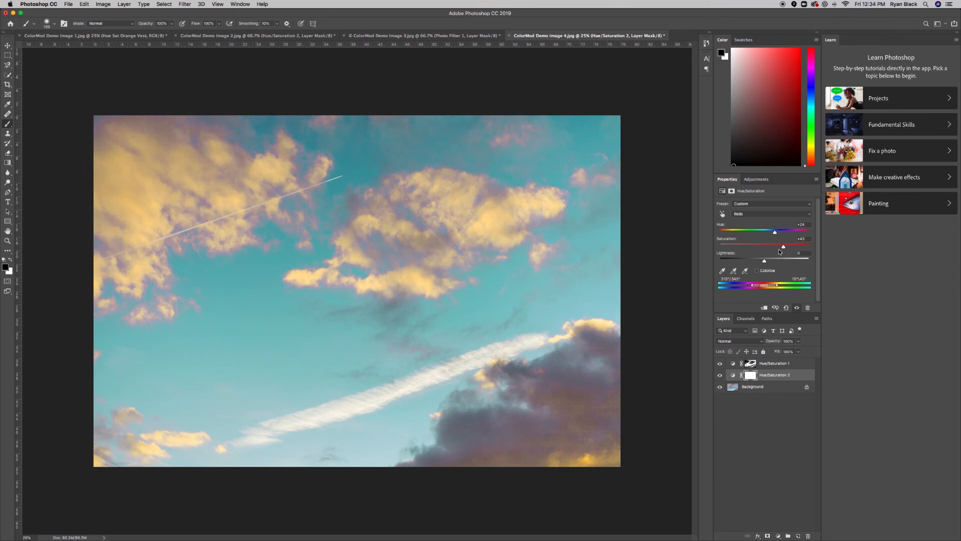
drag(783, 246, 757, 239)
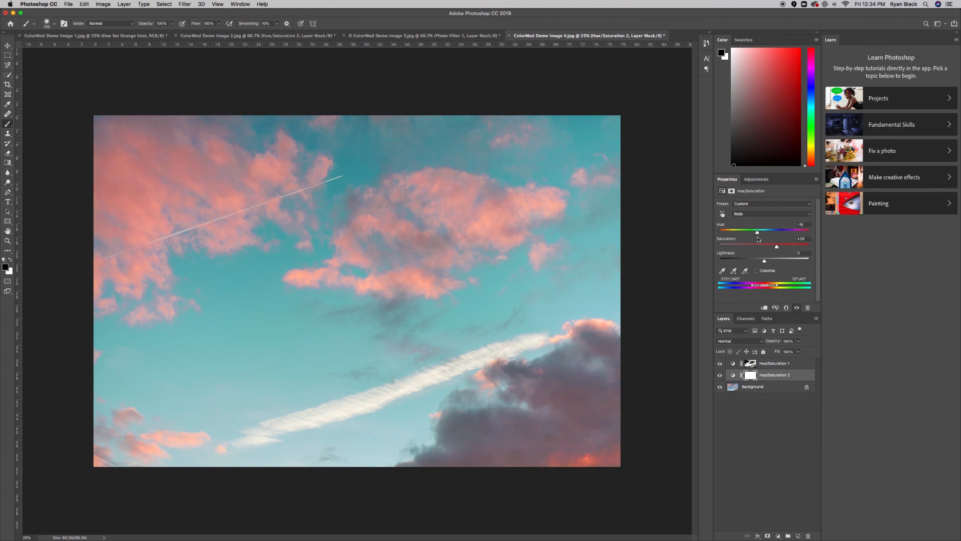
drag(759, 240, 761, 239)
Step: Add a Curves layer above Hue/Saturation 1 and pull the RGB midtones down to darken the sky photo
click(769, 365)
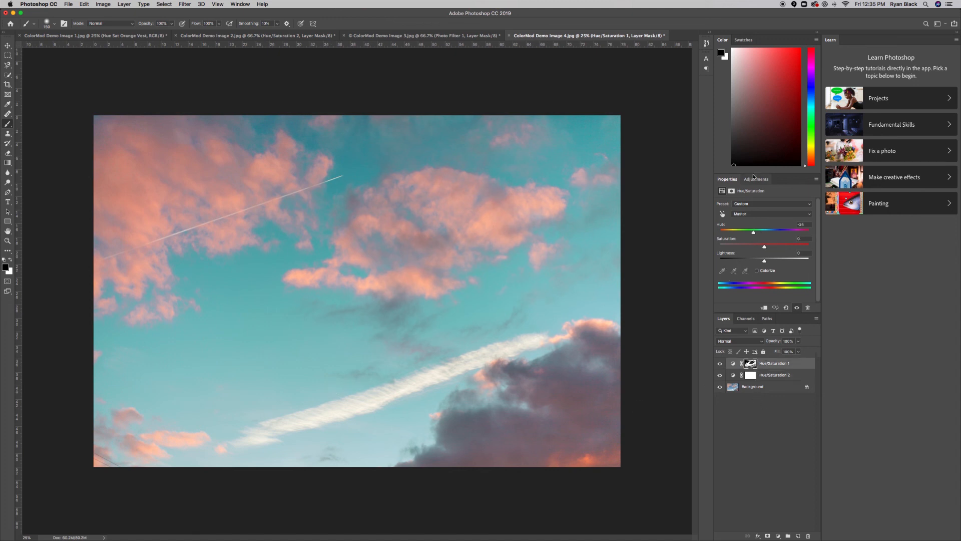
click(756, 178)
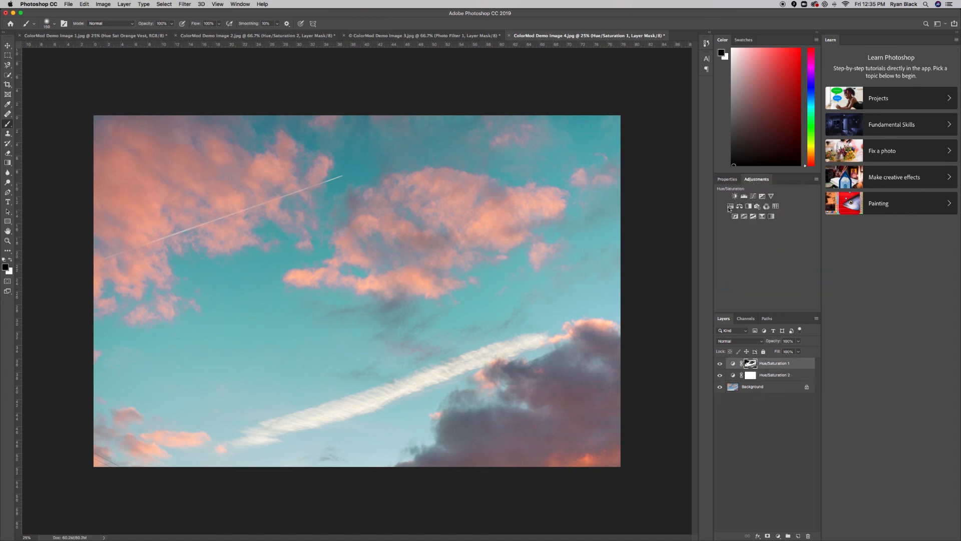
click(753, 196)
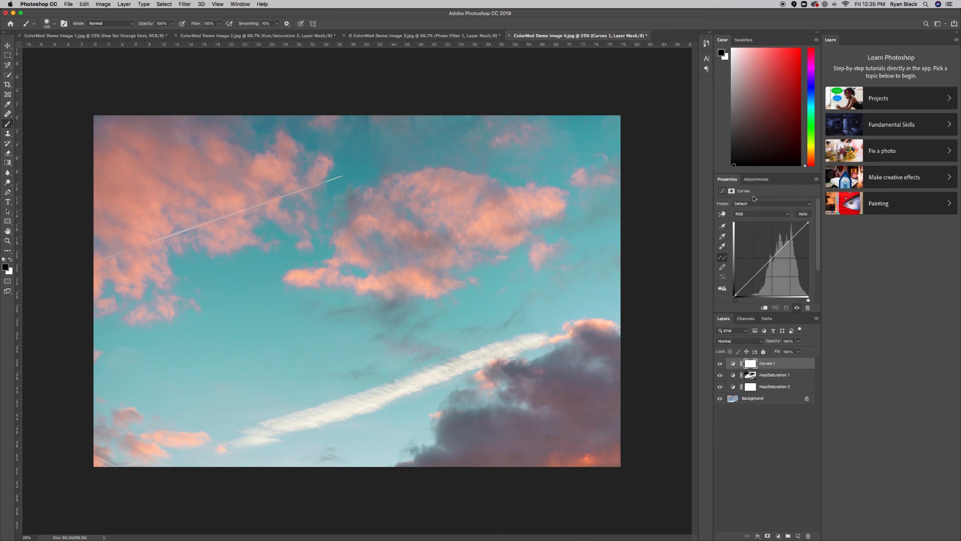
drag(772, 257, 779, 262)
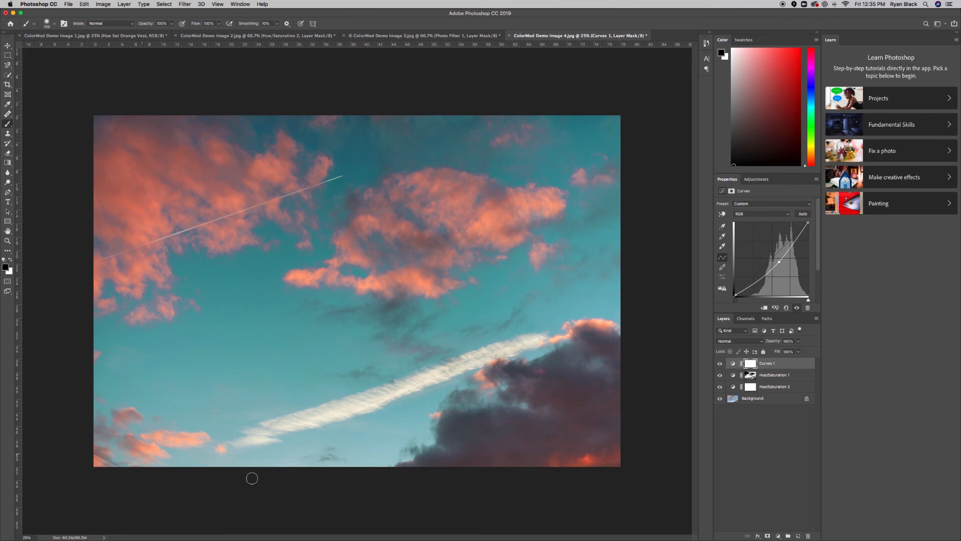
Step: Fade the Curves 1 darkening out toward the top of the sky with a vertical black-to-white linear gradient on its mask
click(8, 163)
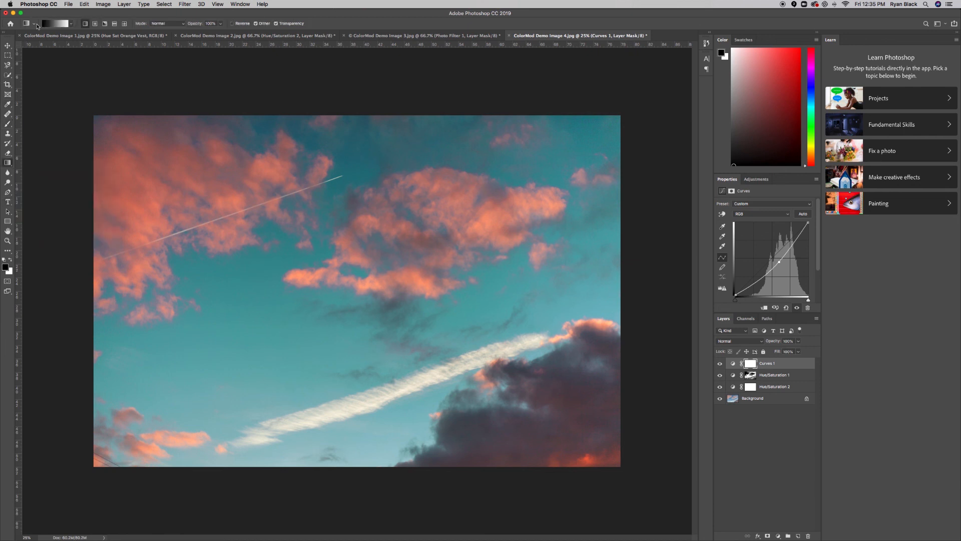
drag(372, 467, 372, 369)
drag(335, 92, 344, 397)
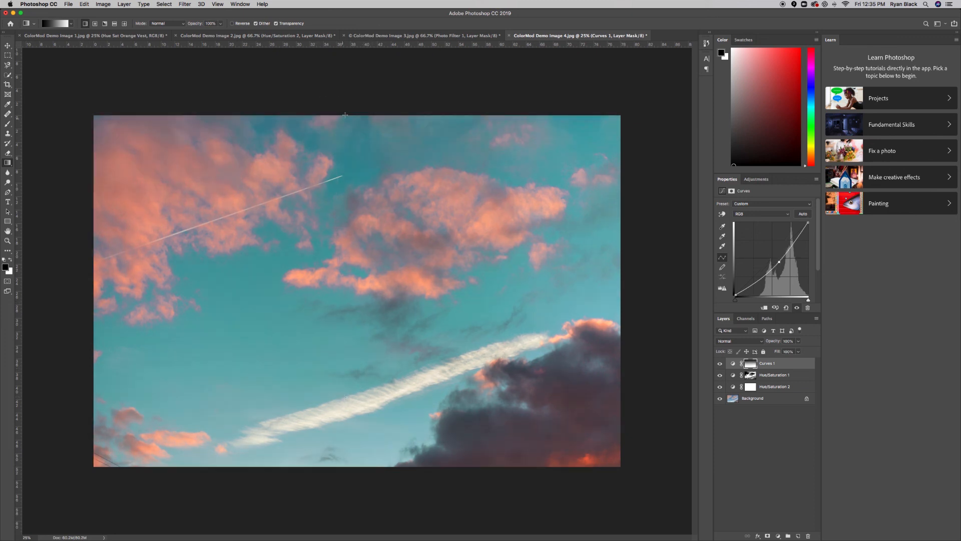
drag(346, 105, 337, 396)
Step: Compare the sky photo with and without its adjustment layers, and return to ColorMod Demo Image 3.jpg
alt+click(721, 400)
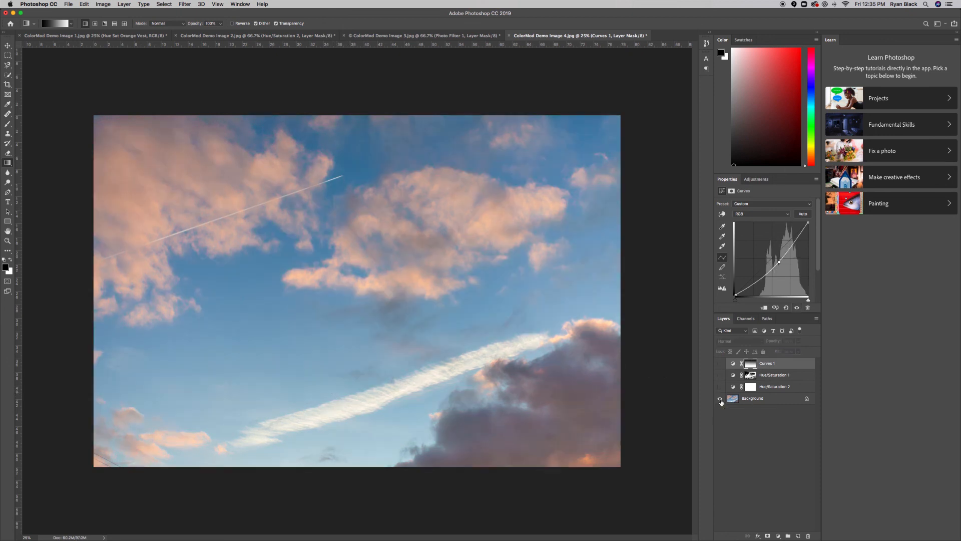
alt+click(721, 400)
alt+click(721, 400)
alt+click(721, 400)
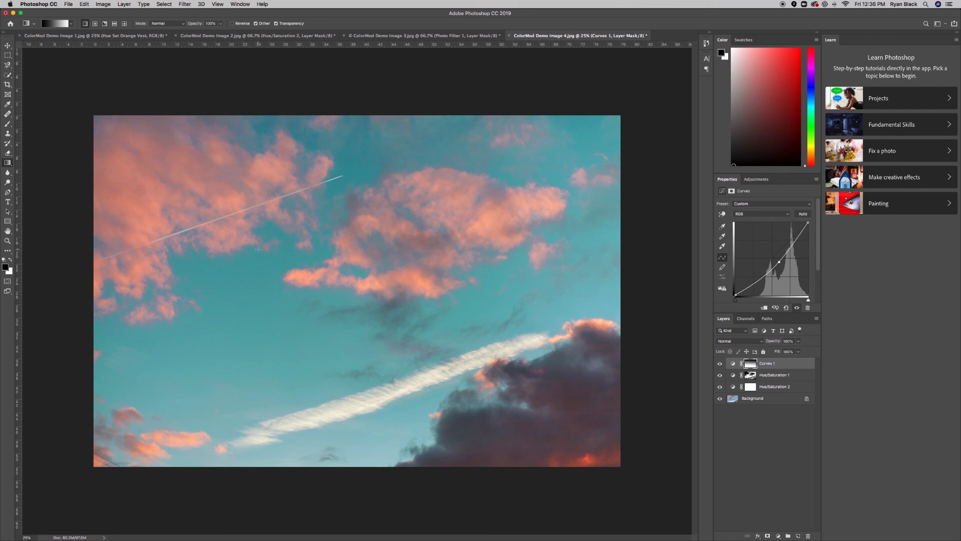
click(426, 36)
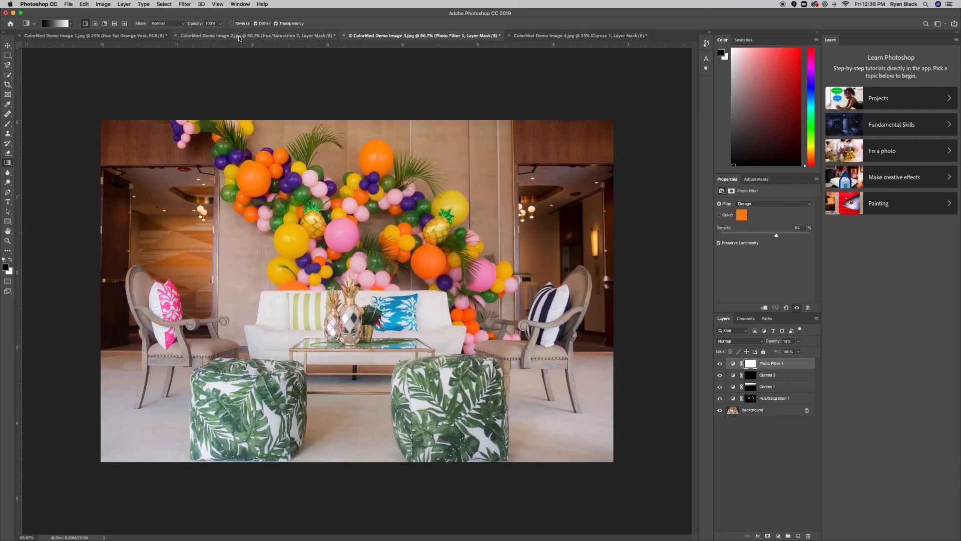
Step: Bring up ColorMod Demo Image 1.jpg, then review the Week 5: Apr 28-30 assignment page in Google Chrome and minimise it
click(240, 35)
click(139, 38)
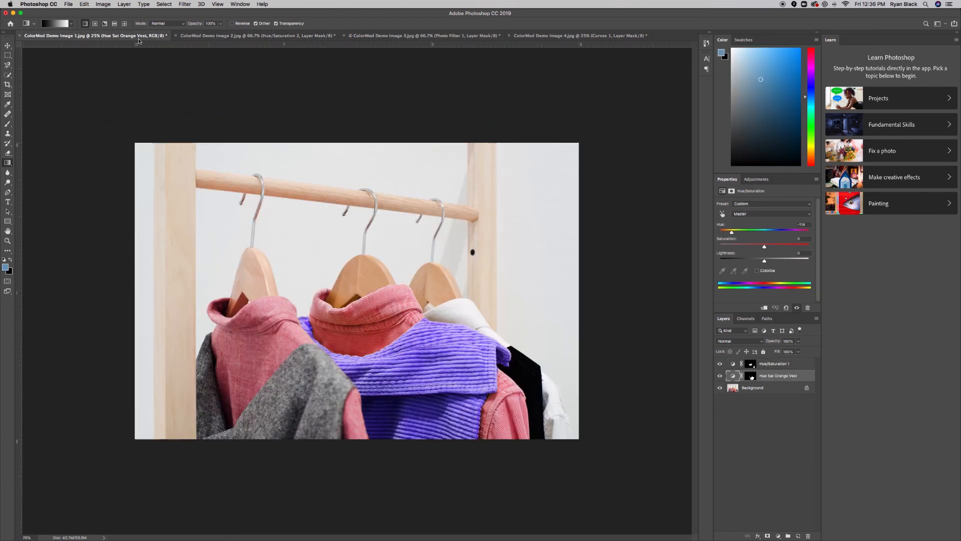
mouse_move(270, 539)
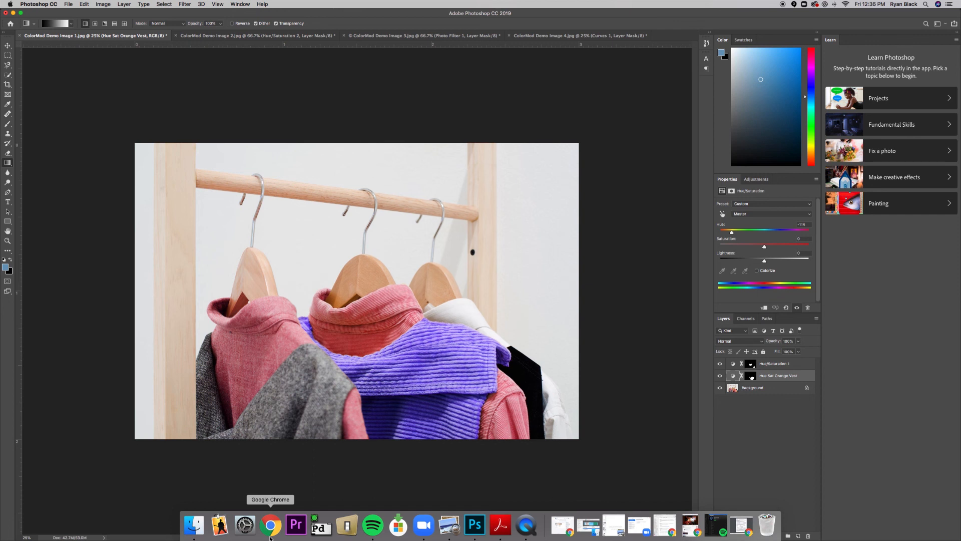
click(270, 538)
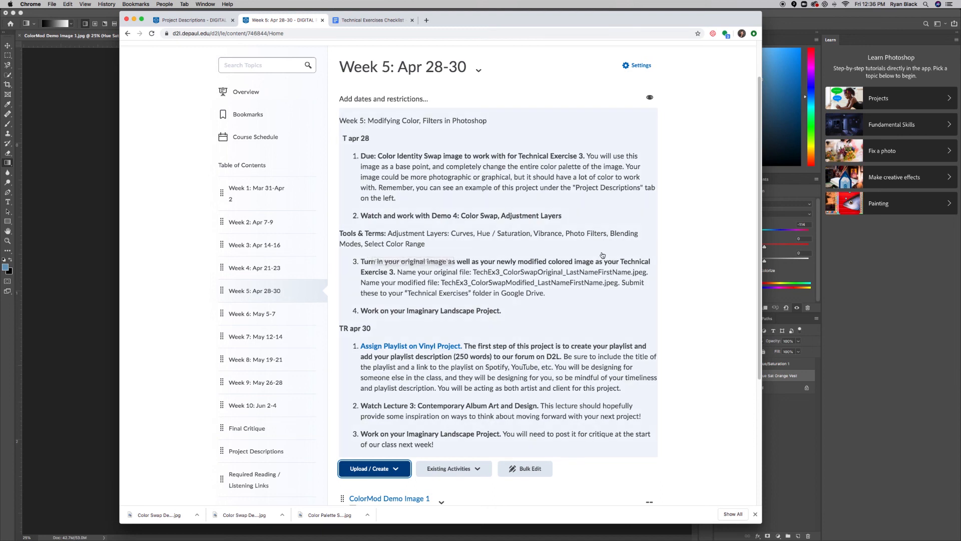
click(134, 20)
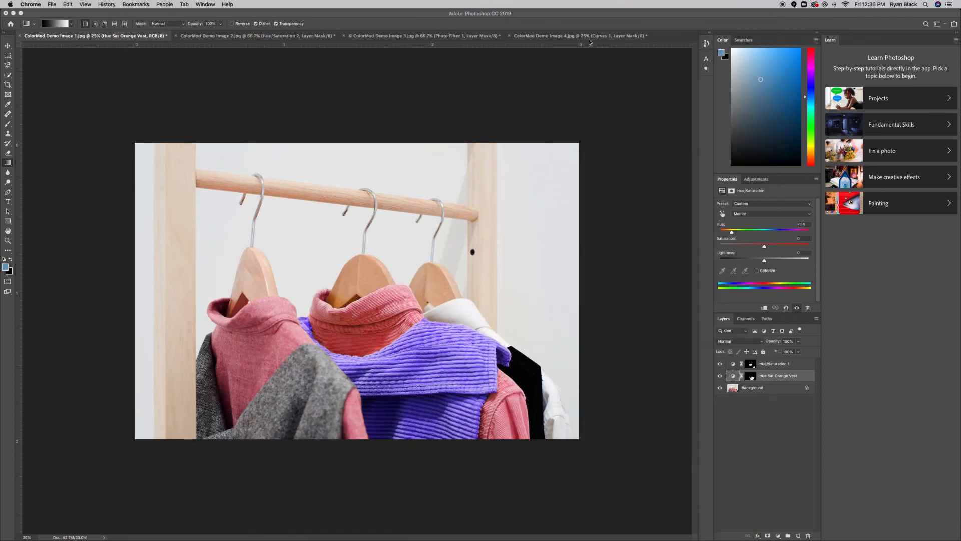
Step: Examine the blending modes available for Hue/Saturation 1 in ColorMod Demo Image 4.jpg, leaving the mode at Normal
click(556, 35)
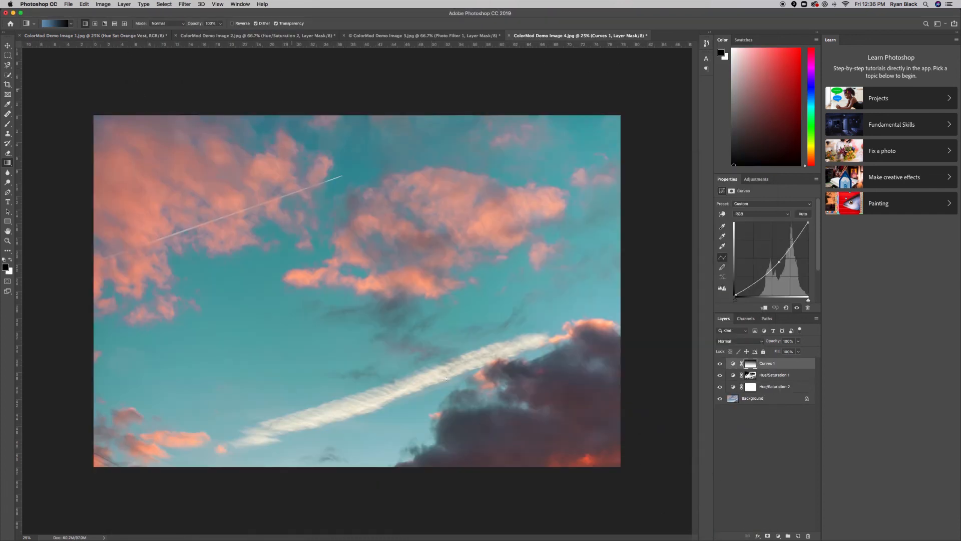
click(781, 378)
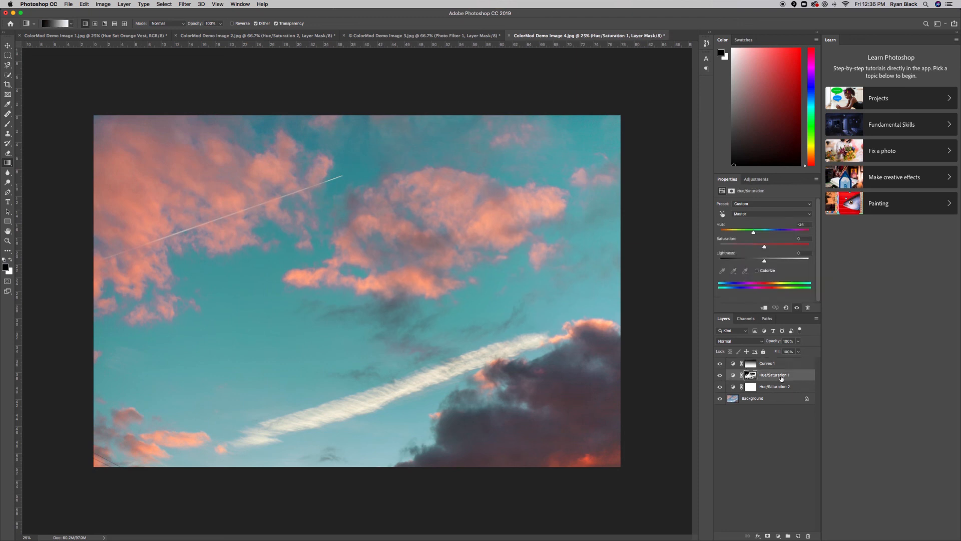
click(734, 344)
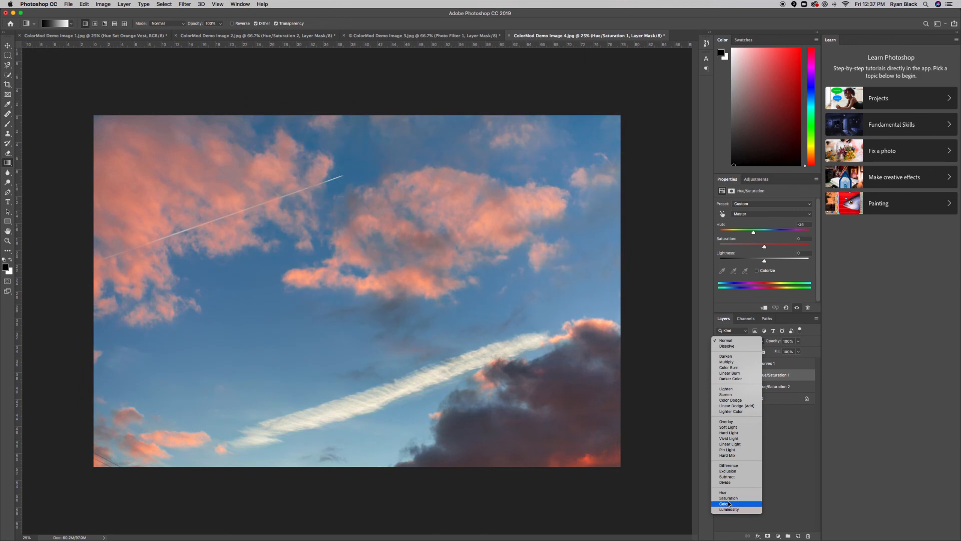
click(798, 436)
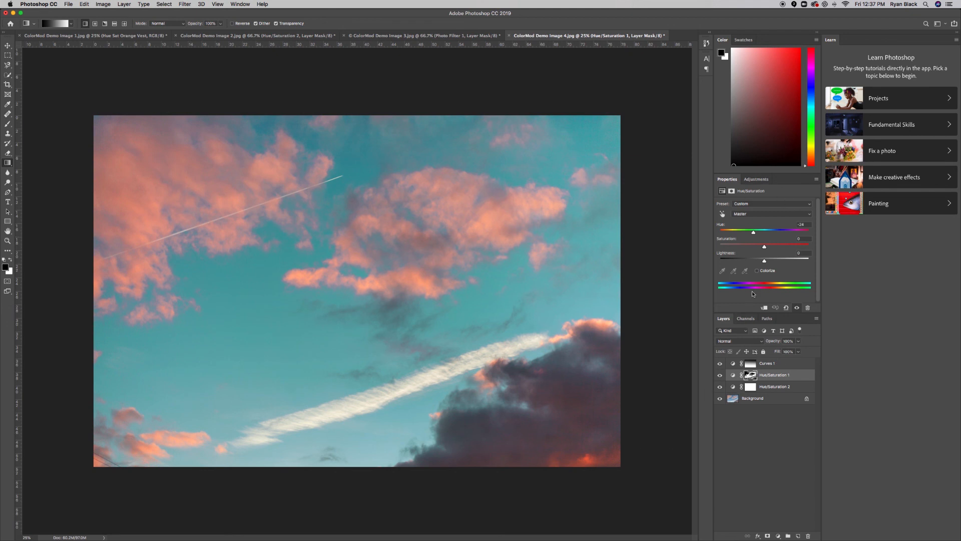
Step: Try an Invert adjustment layer above Curves 1 on the sky photo and delete it
click(754, 179)
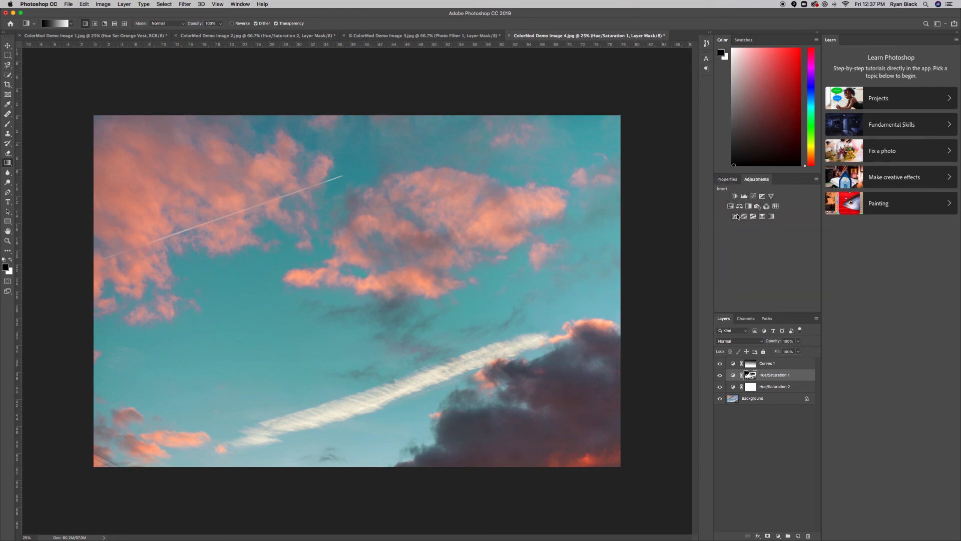
click(766, 364)
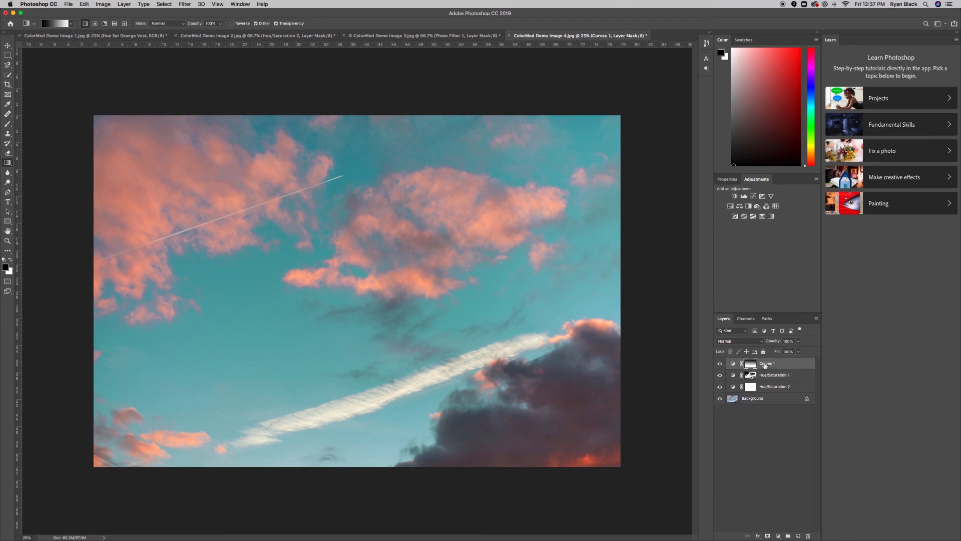
click(735, 217)
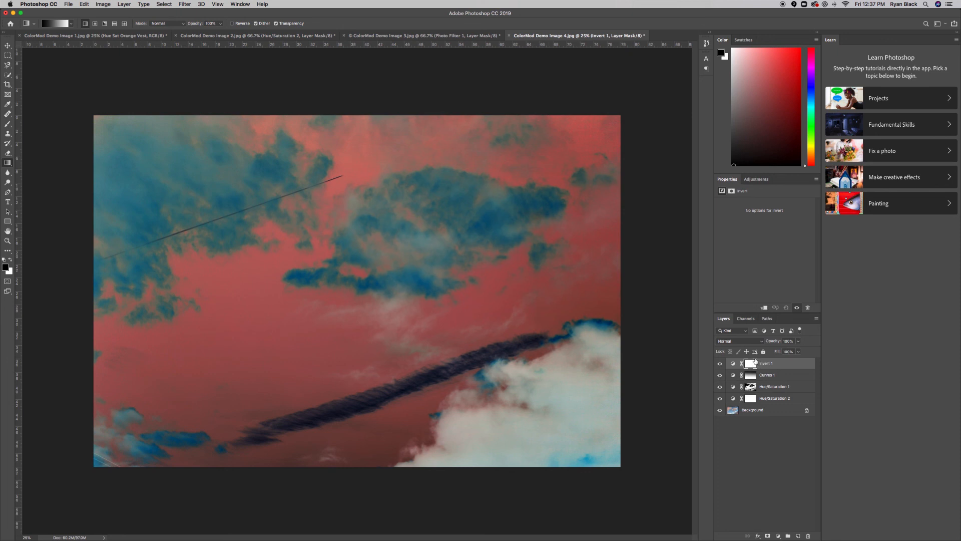
drag(757, 361, 808, 535)
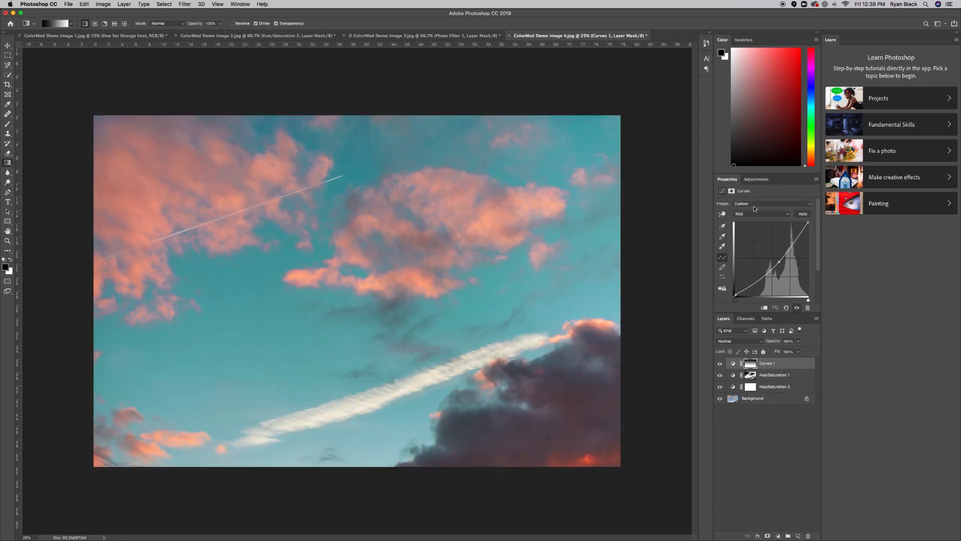
Step: Add a Vibrance layer above Curves 1 and set Vibrance to -100 and Saturation to -100, trying Saturation +100 first
click(749, 180)
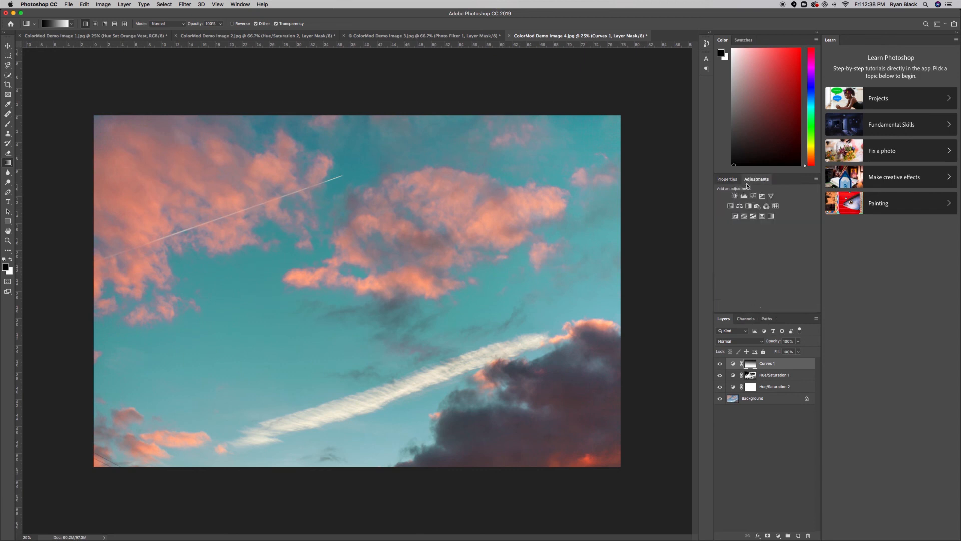
click(771, 196)
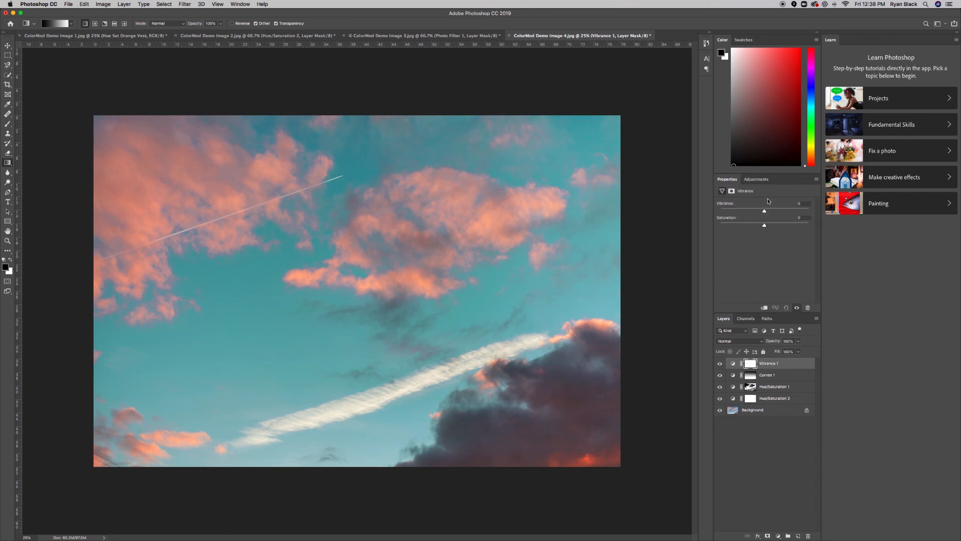
drag(794, 217, 637, 227)
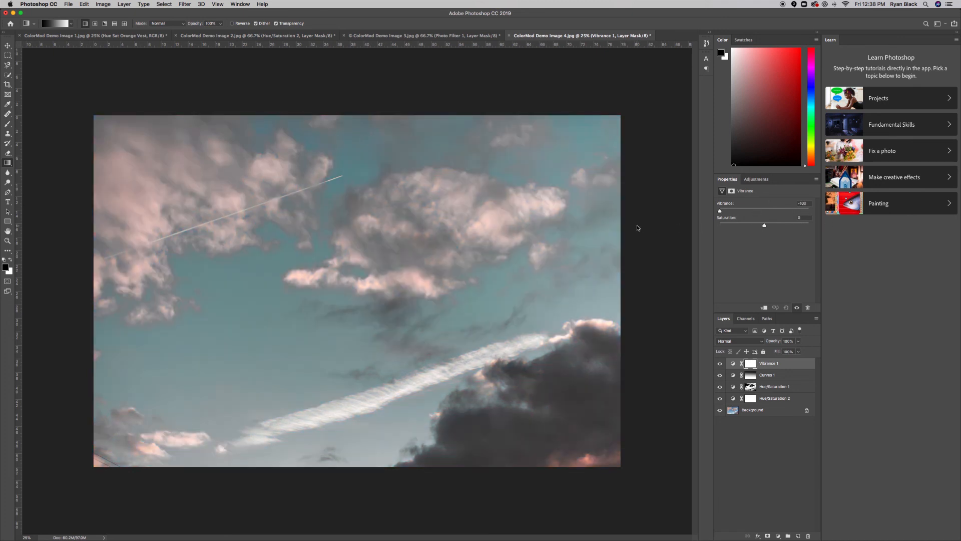
drag(765, 226, 827, 233)
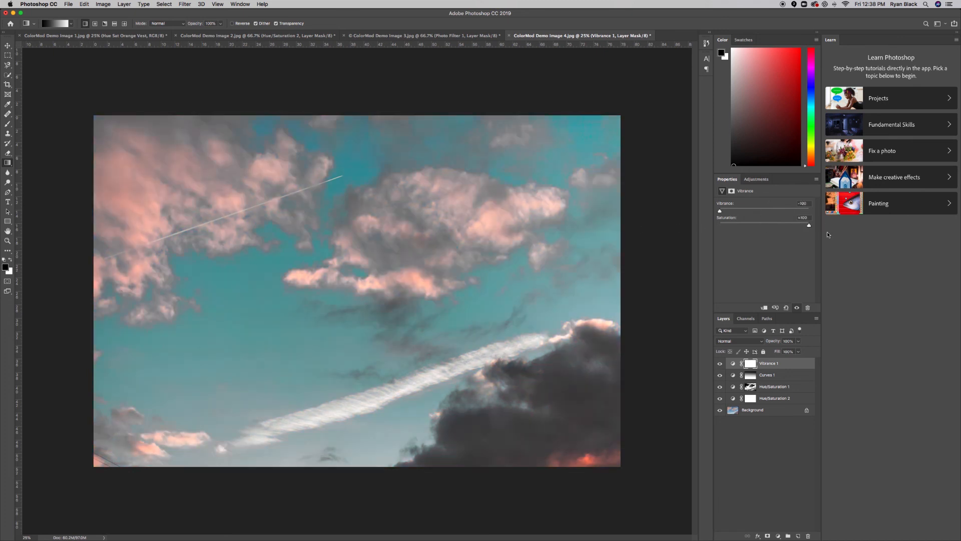
drag(670, 245, 658, 245)
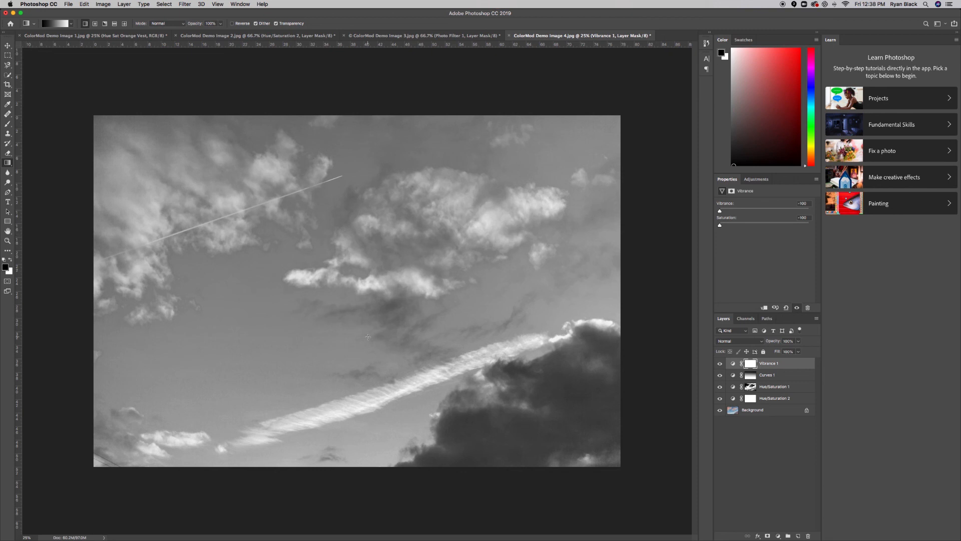
Step: Add a Brightness/Contrast layer above Vibrance 1 and raise Contrast to about 65
click(748, 181)
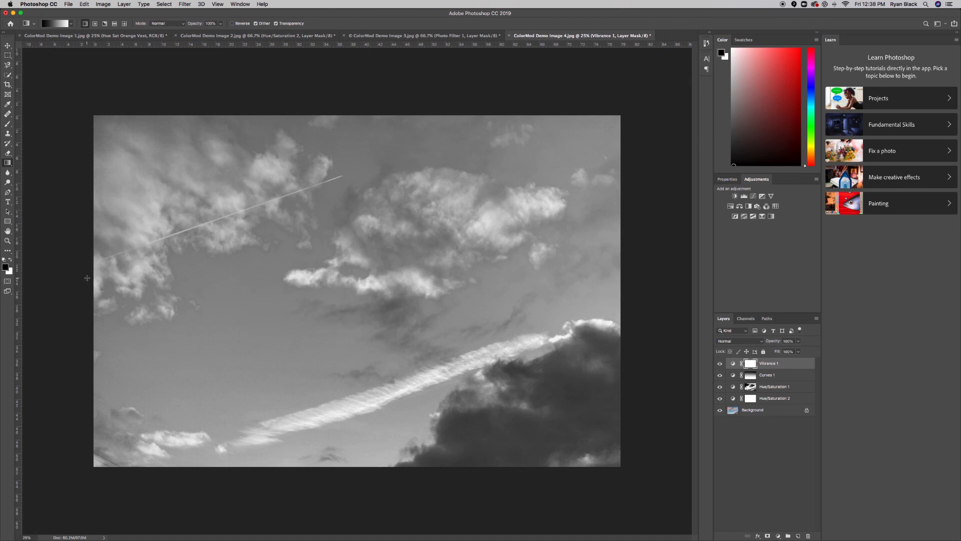
click(735, 197)
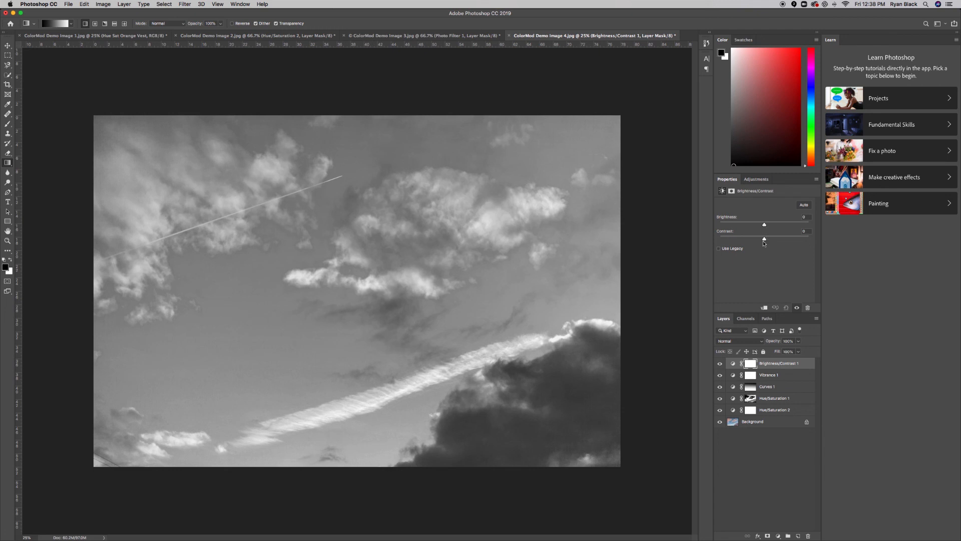
drag(767, 240, 794, 243)
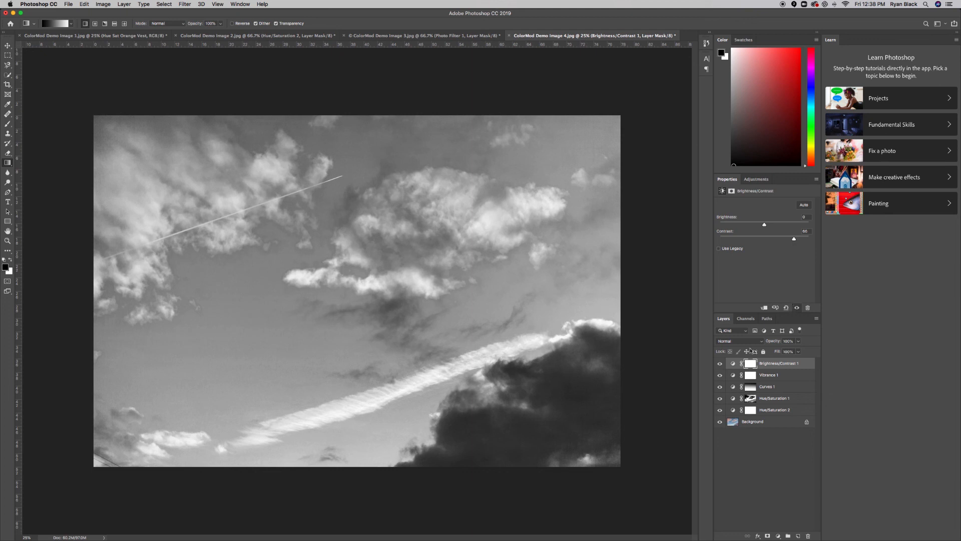
Step: Compare the black-and-white sky with and without the Brightness/Contrast 1 layer
click(720, 365)
click(720, 364)
click(720, 365)
click(720, 365)
click(720, 365)
click(720, 366)
Step: Hide all five adjustment layers, from Brightness/Contrast 1 down to Hue/Saturation 2, to view the original sky photo
click(756, 179)
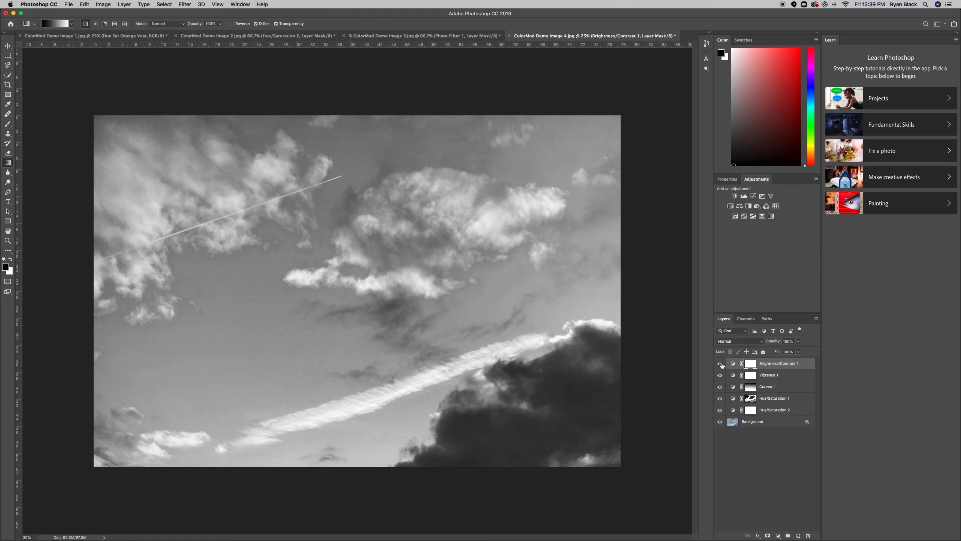
click(721, 365)
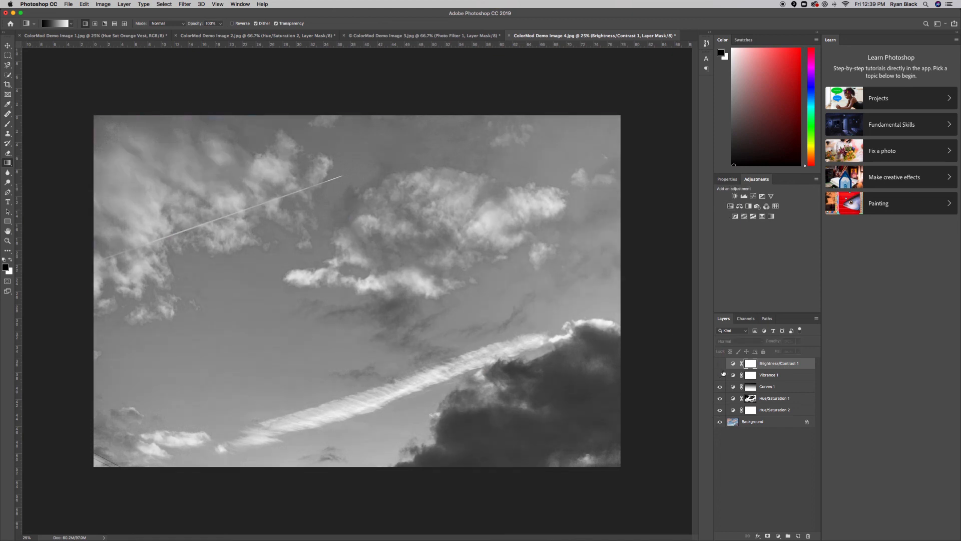
click(720, 375)
click(720, 387)
click(719, 398)
click(719, 413)
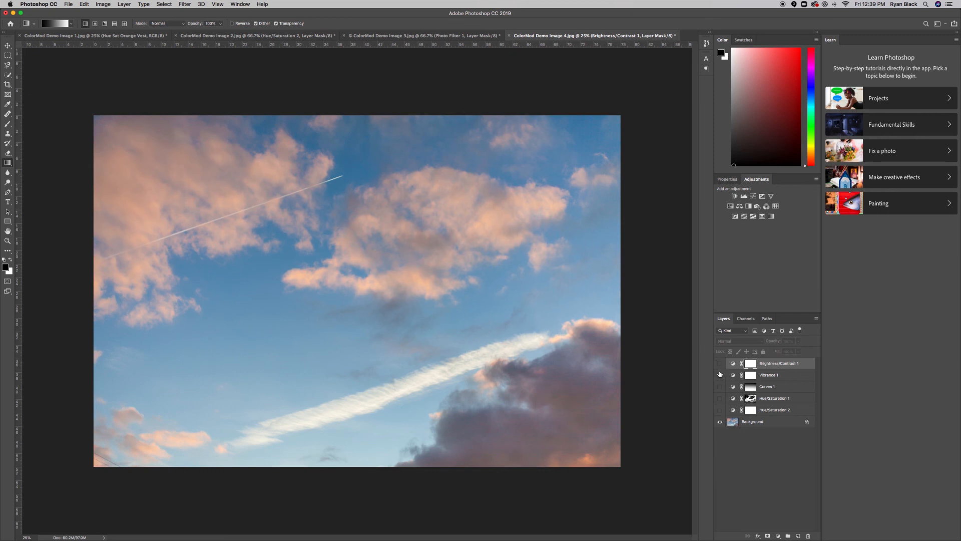
Step: Look back through the edited ColorMod Demo Images 3, 2 and 1
click(398, 36)
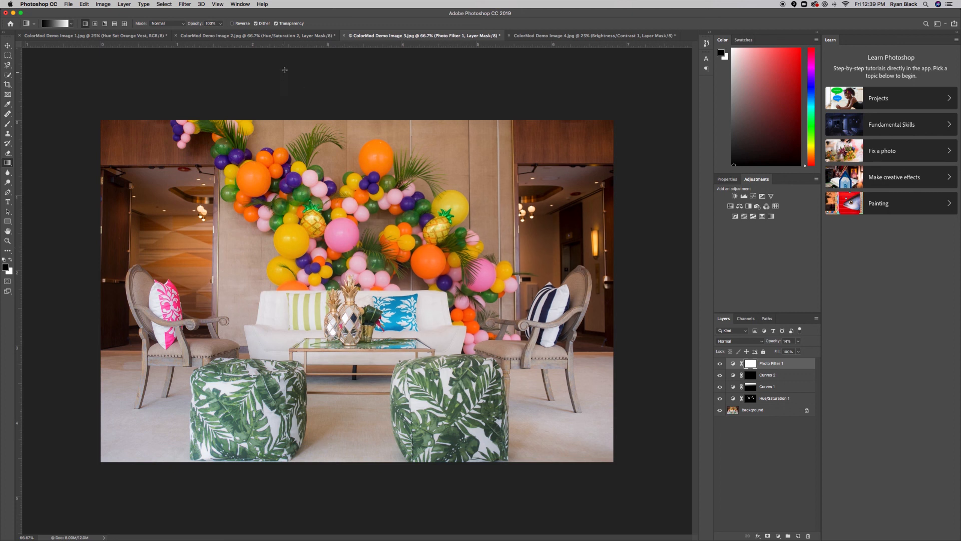
click(270, 35)
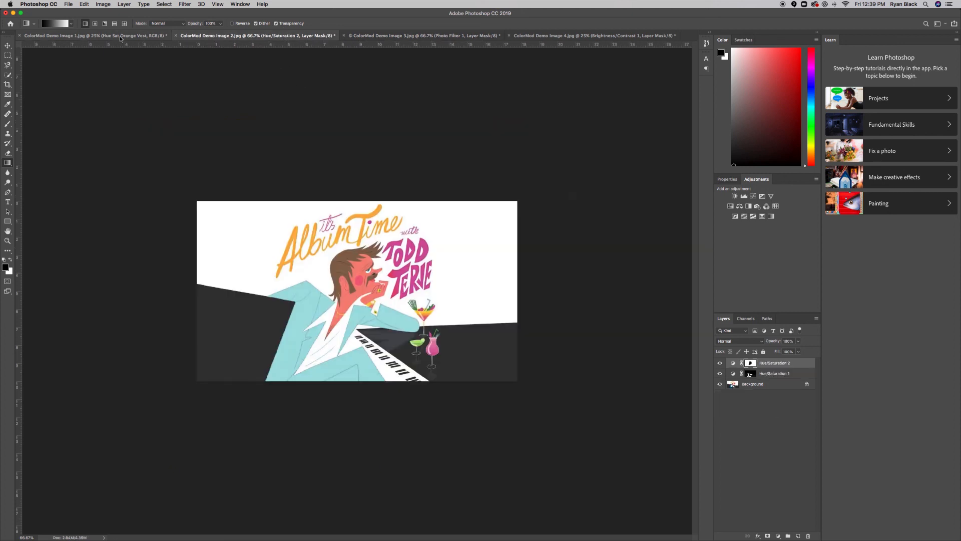
click(129, 36)
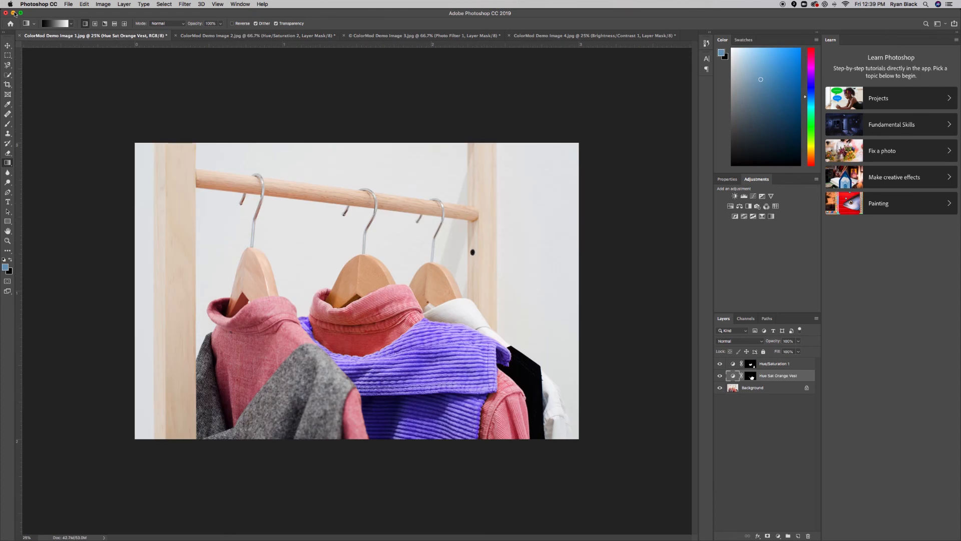